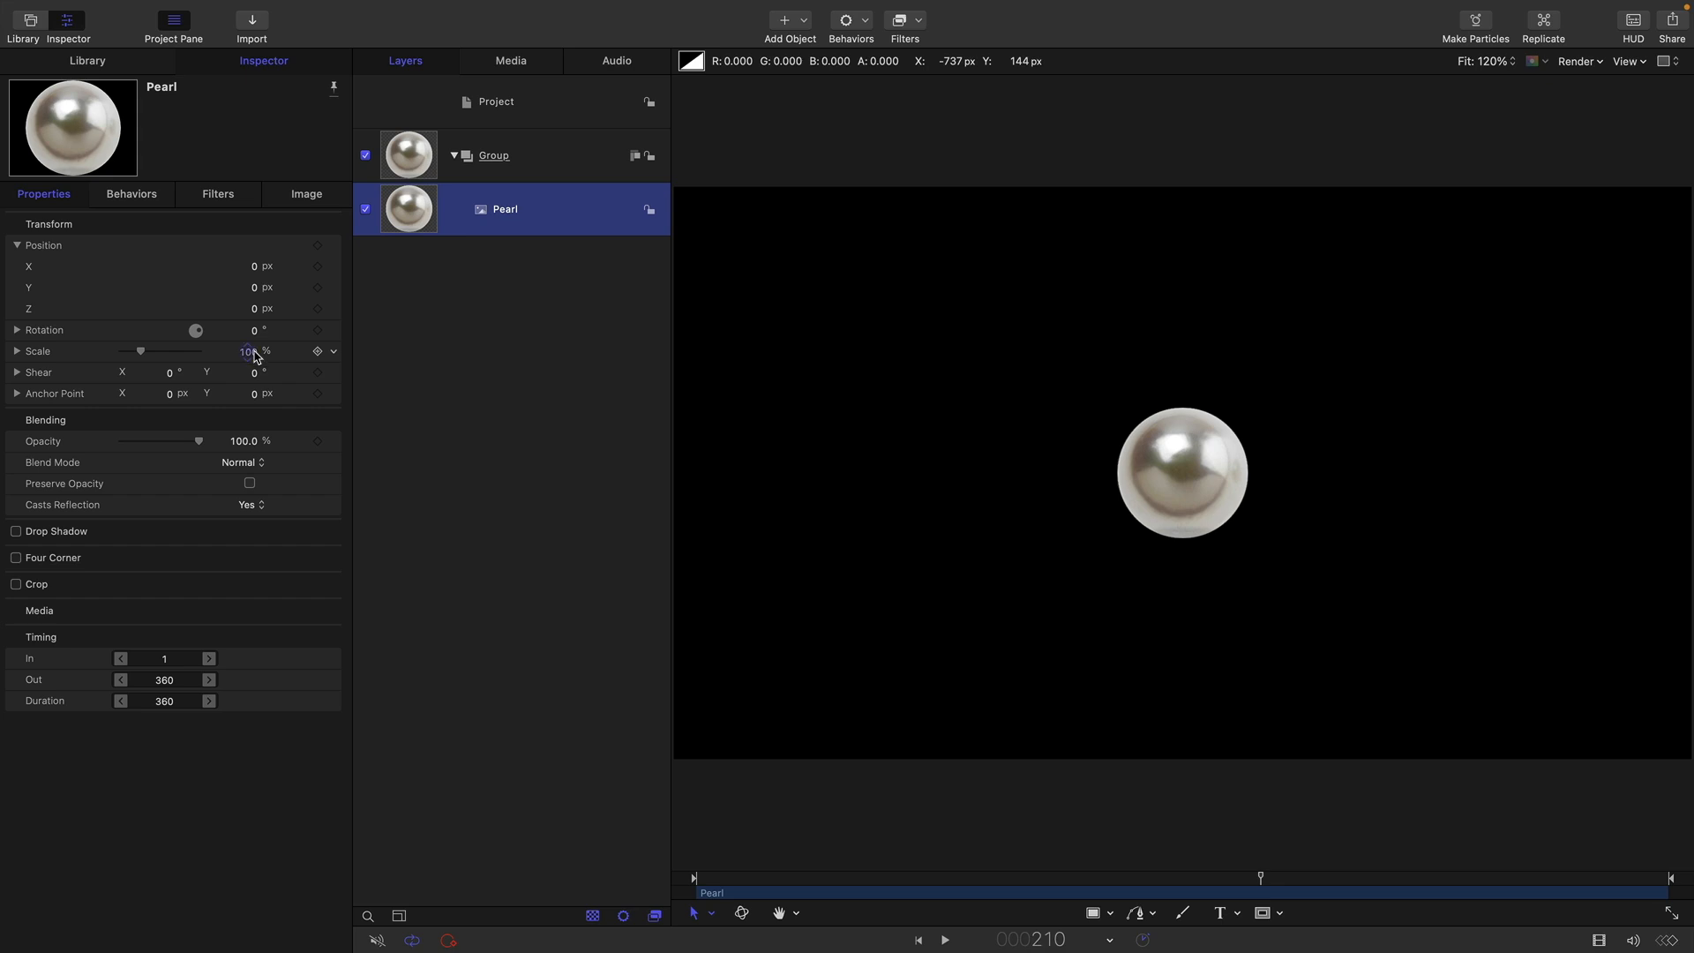
# Step: Scale the Pearl layer down to 13%
pyautogui.click(252, 352)
pyautogui.write('13')
pyautogui.press('Return')
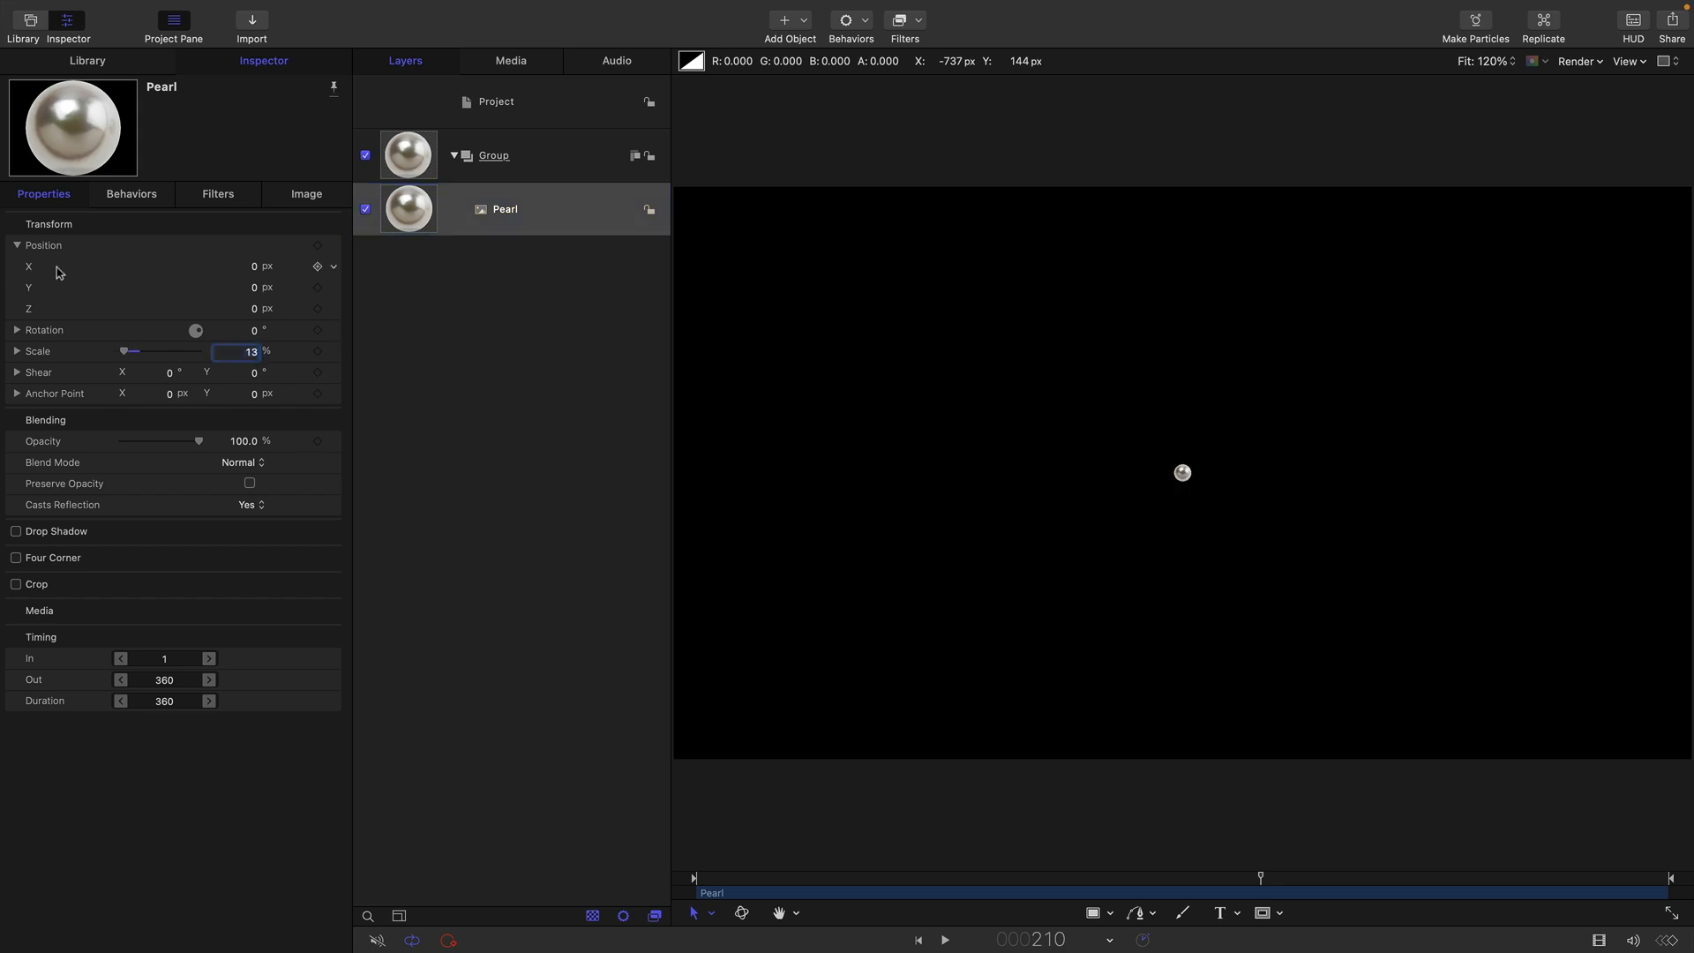
# Step: Add an Overshoot parameter behavior to the Pearl's X position with a Start Value of -3840 px
pyautogui.click(333, 266)
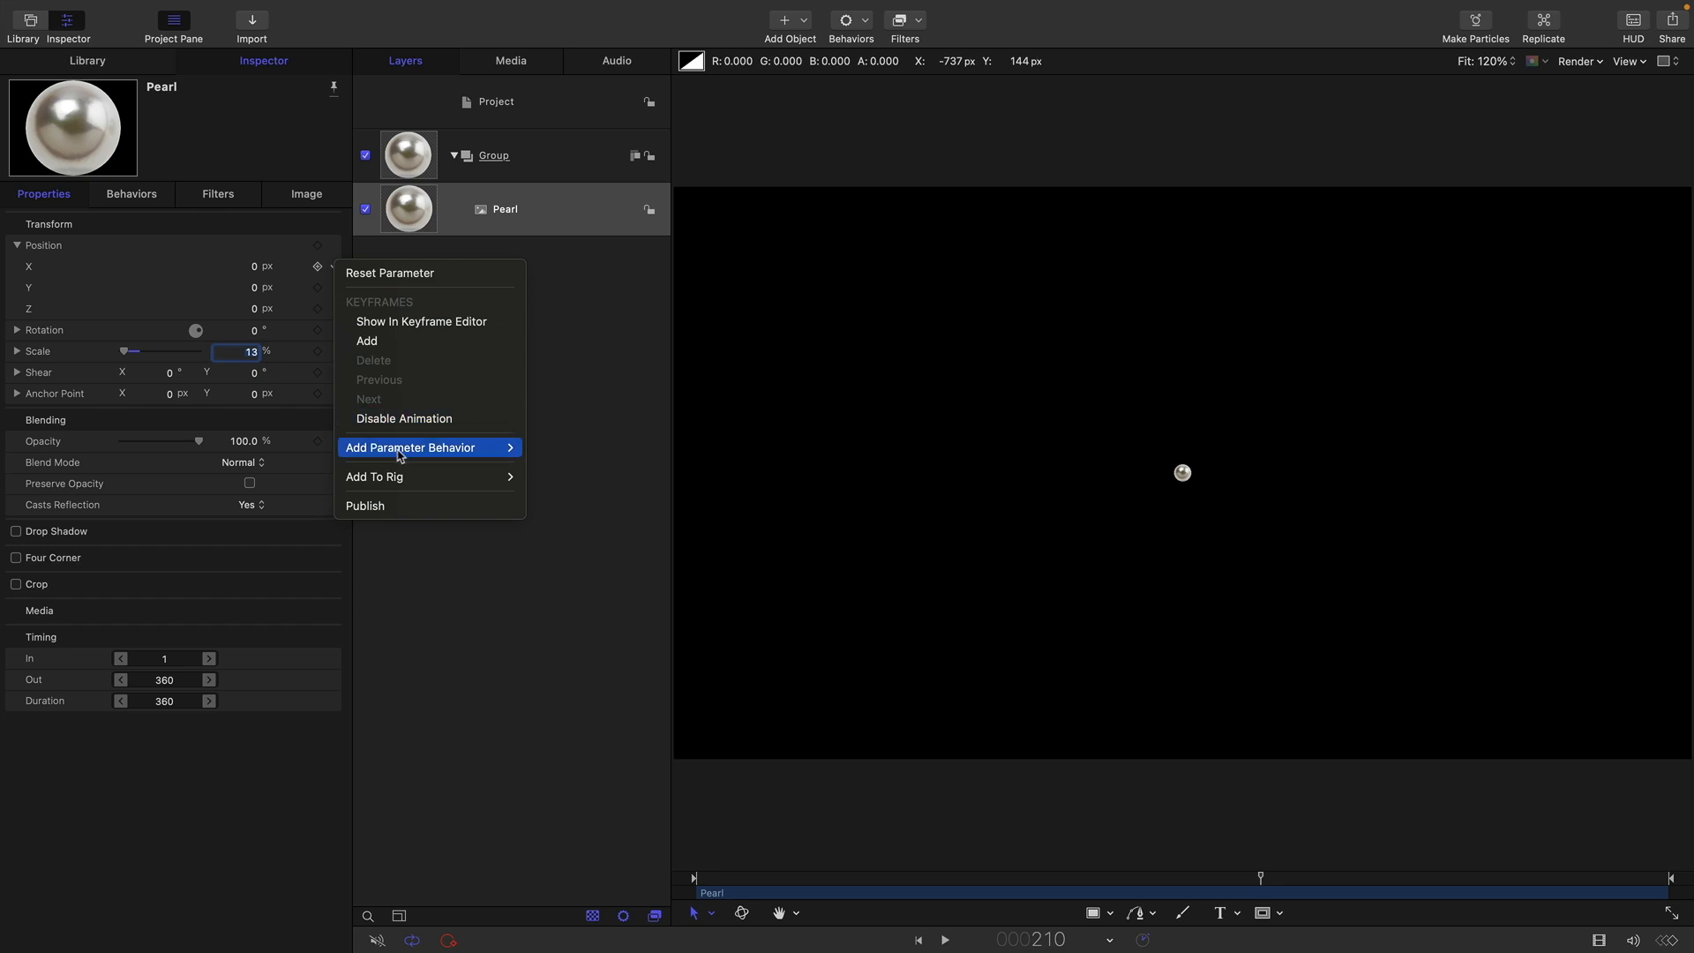
pyautogui.moveTo(400, 456)
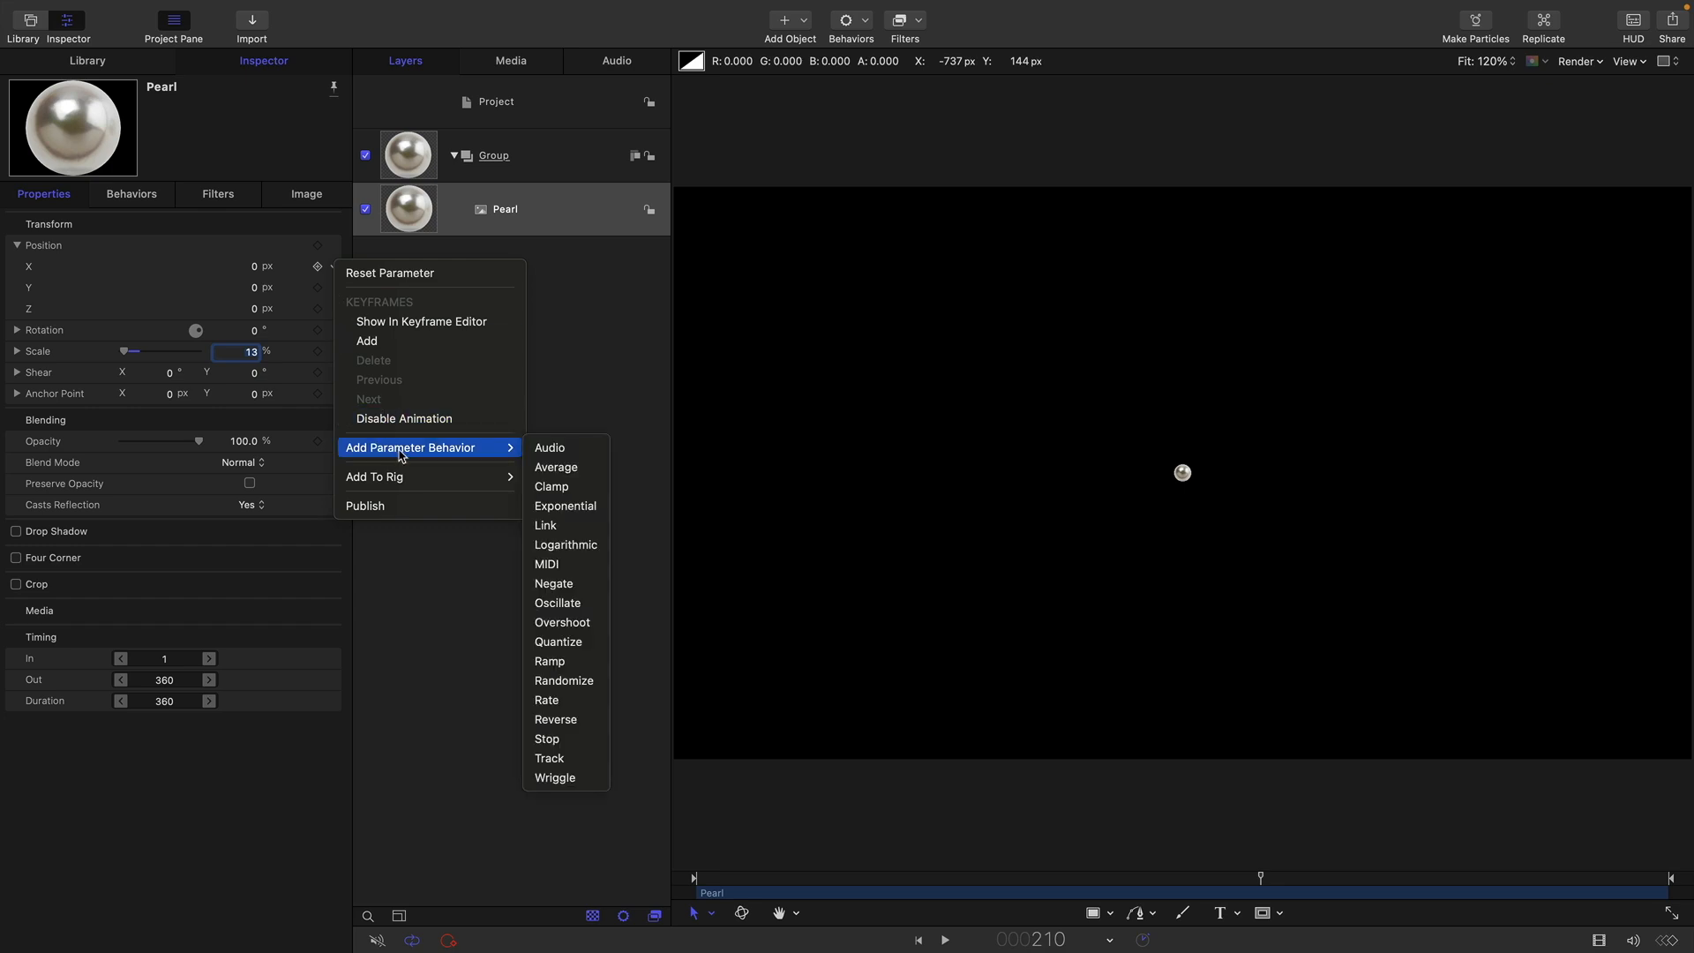
pyautogui.click(562, 623)
pyautogui.click(254, 246)
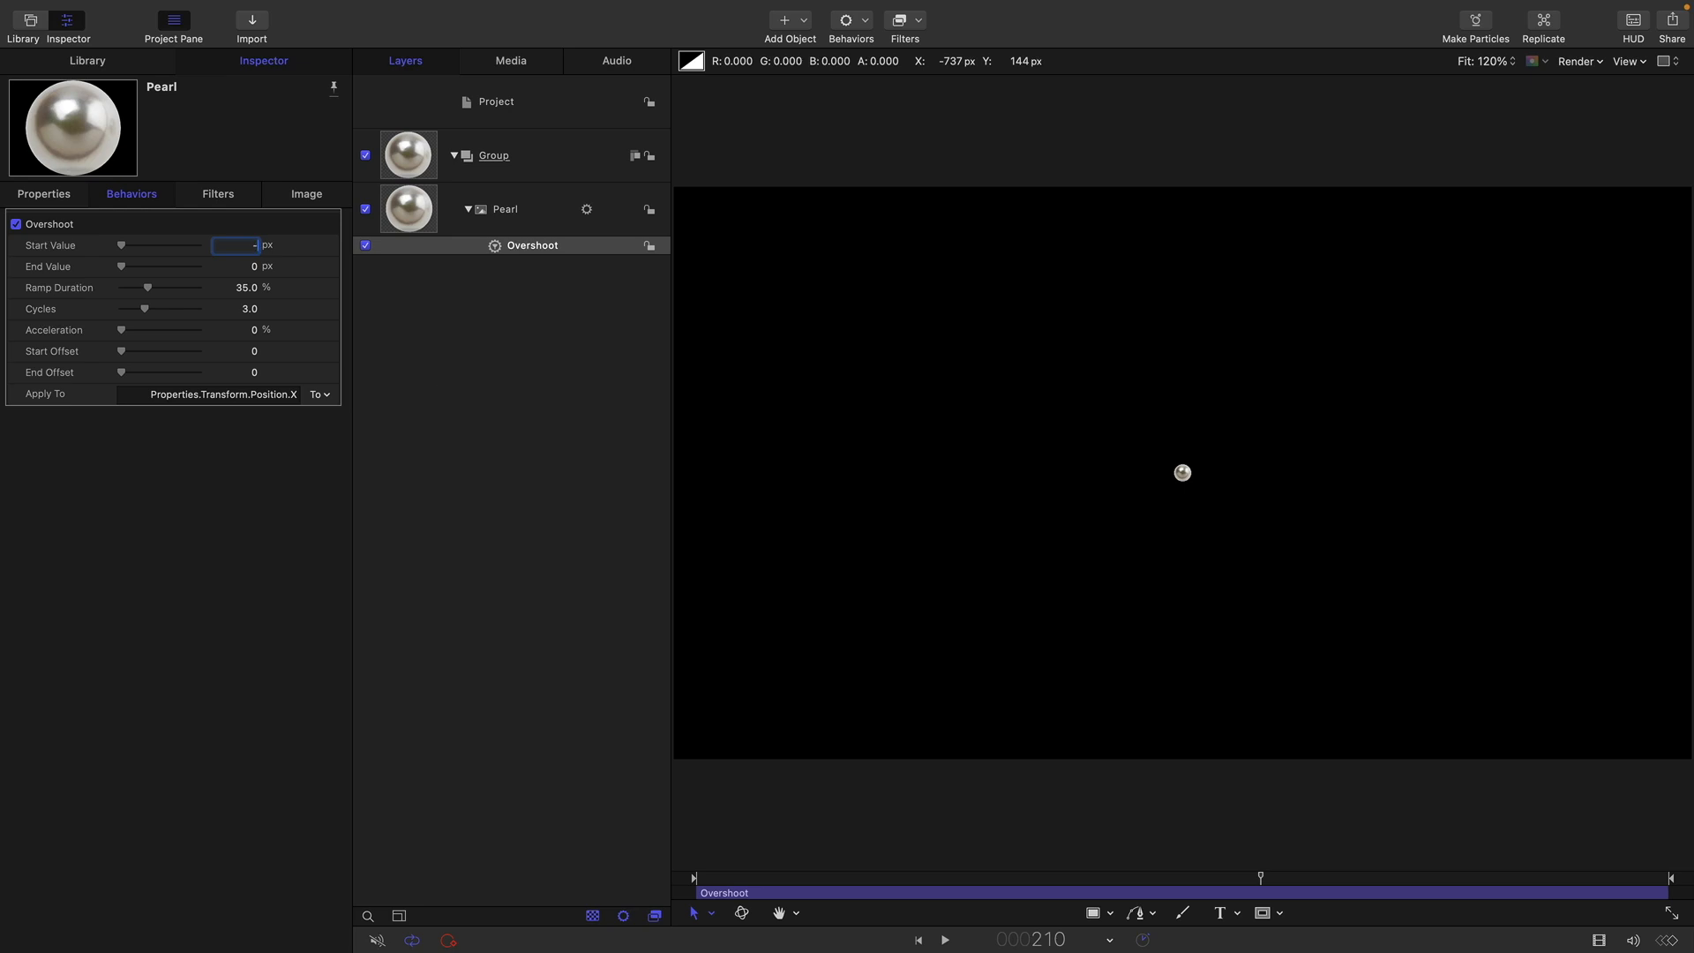
pyautogui.write('-3840')
pyautogui.press('Return')
# Step: Set the Overshoot's End Offset to 75 and scrub through the timeline to check the pearl's motion
pyautogui.click(254, 372)
pyautogui.write('75')
pyautogui.press('Return')
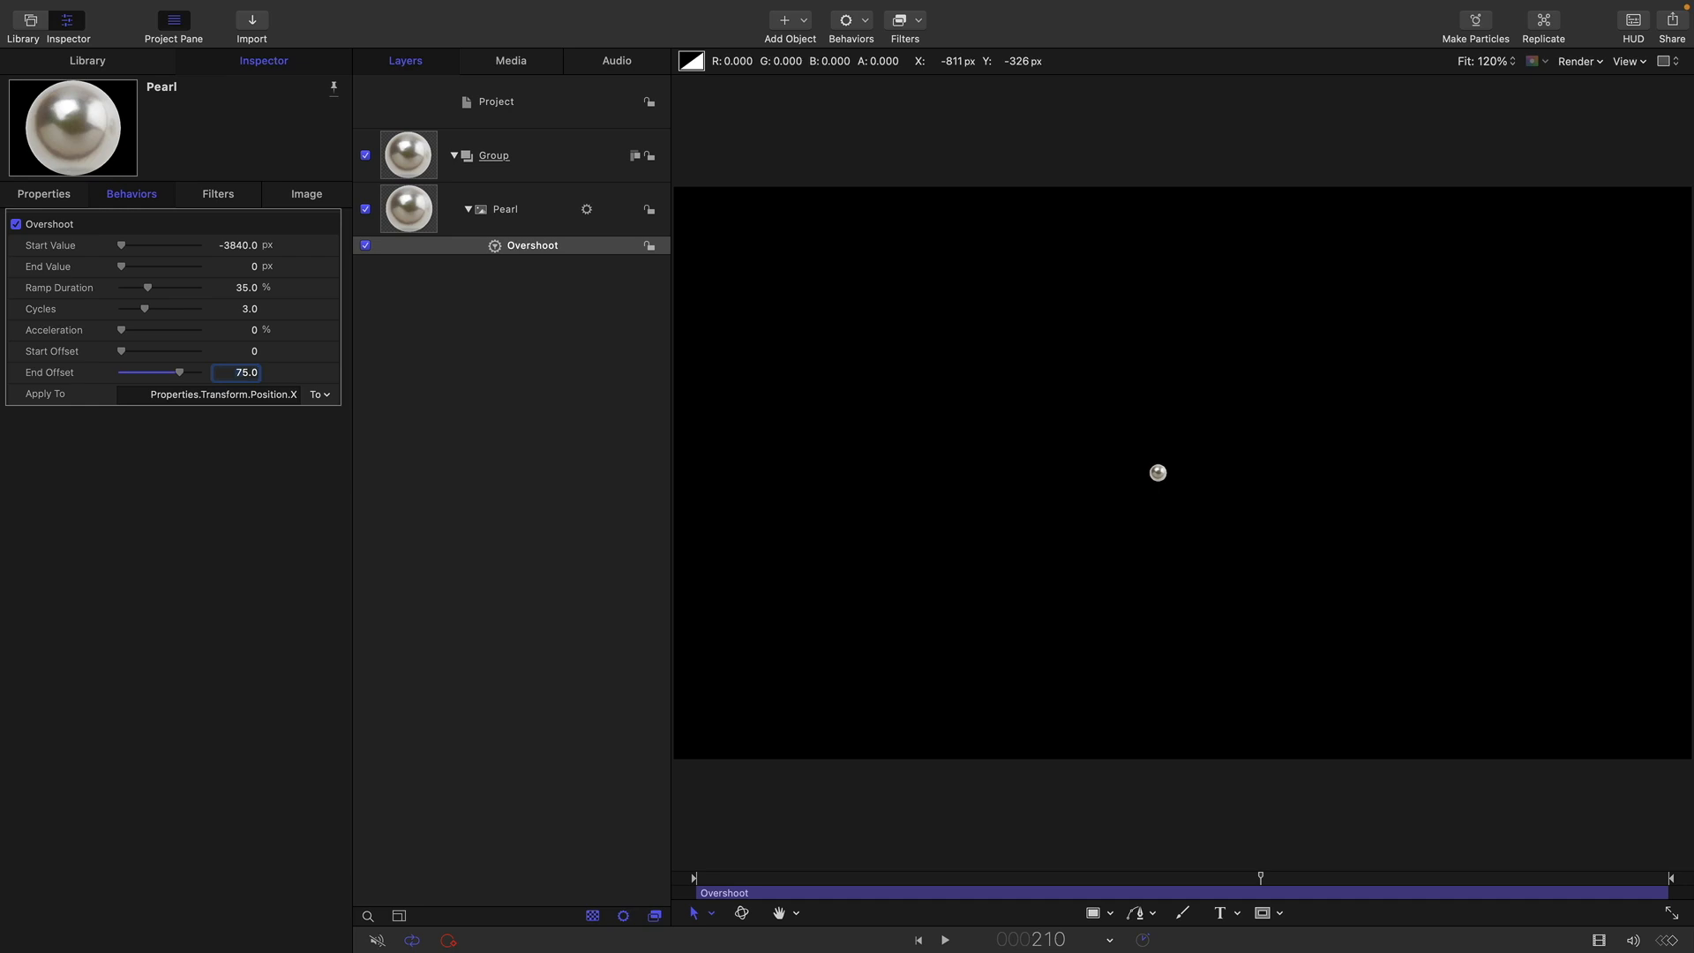
pyautogui.moveTo(739, 878); pyautogui.dragTo(1371, 905)
# Step: Collapse the pearl's group, make a clone layer of it and hide the original group
pyautogui.click(454, 155)
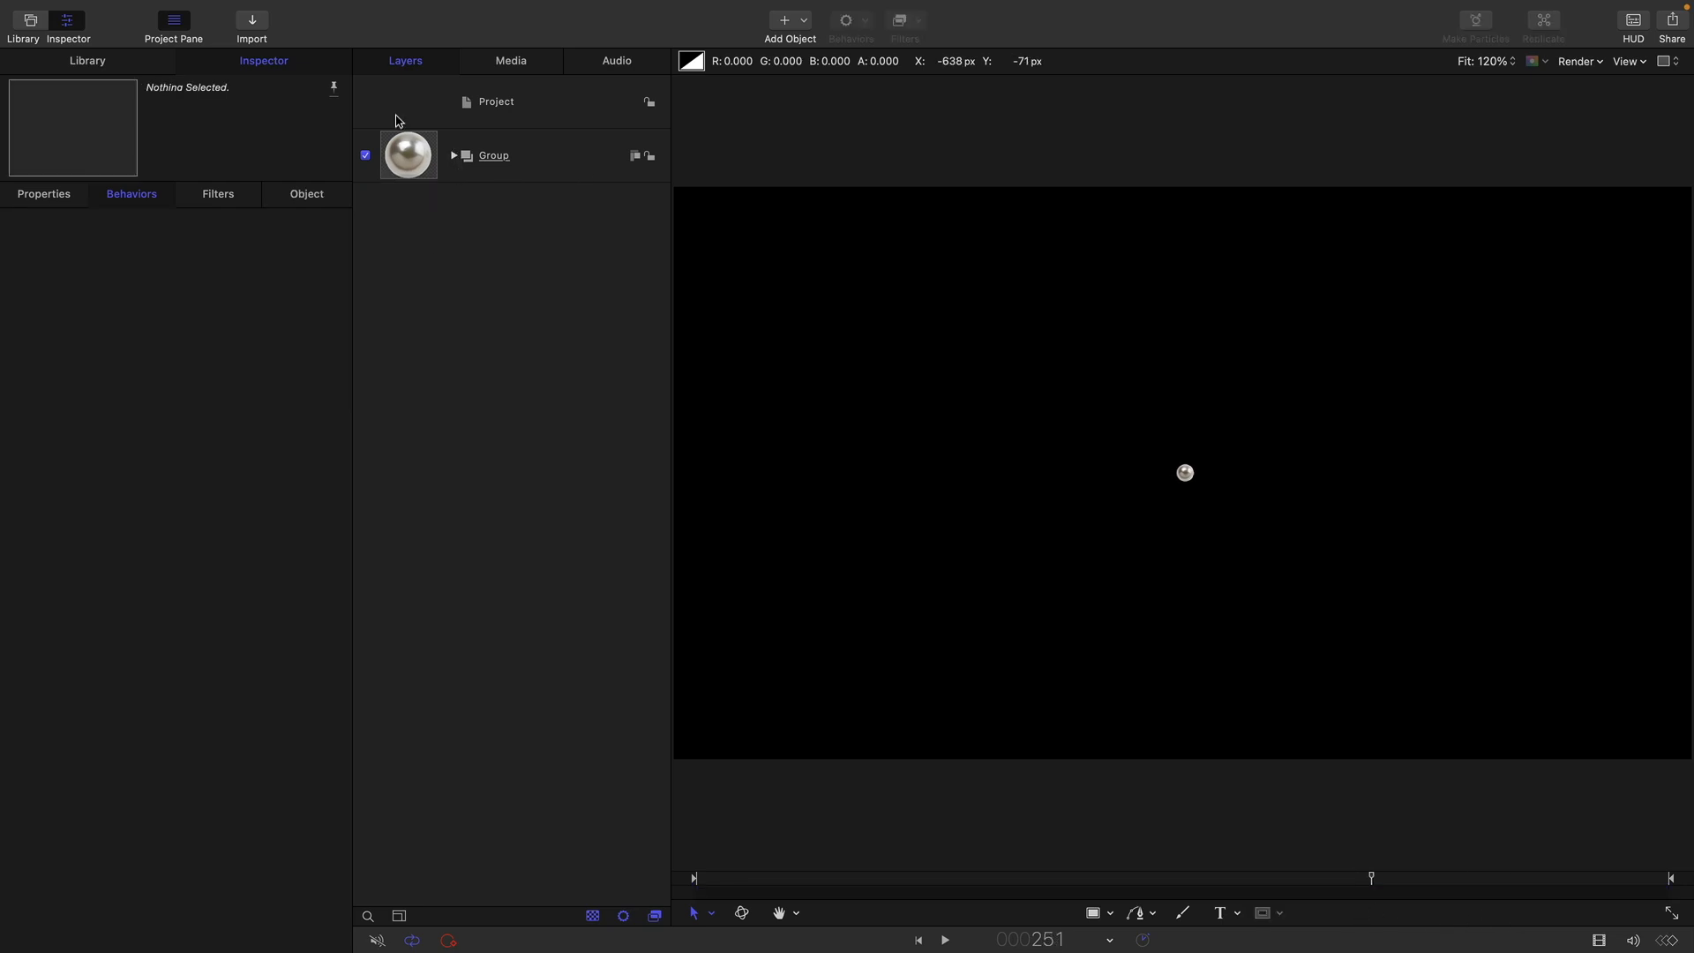
pyautogui.click(413, 162)
pyautogui.rightClick(410, 156)
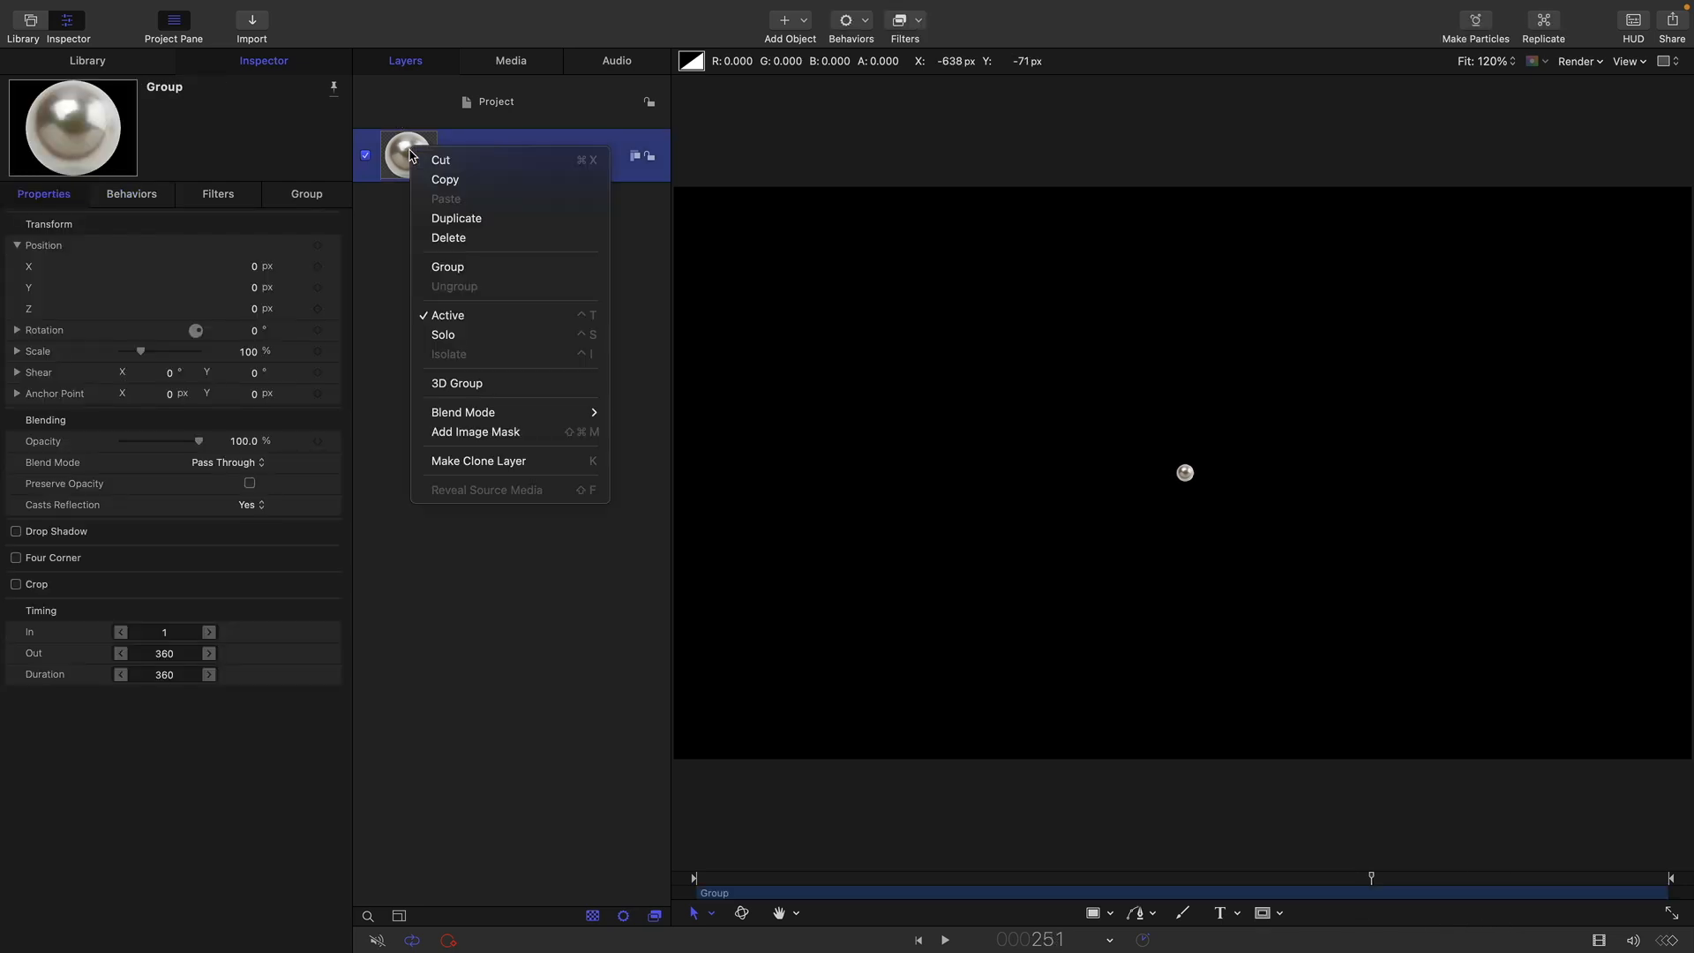
pyautogui.click(480, 462)
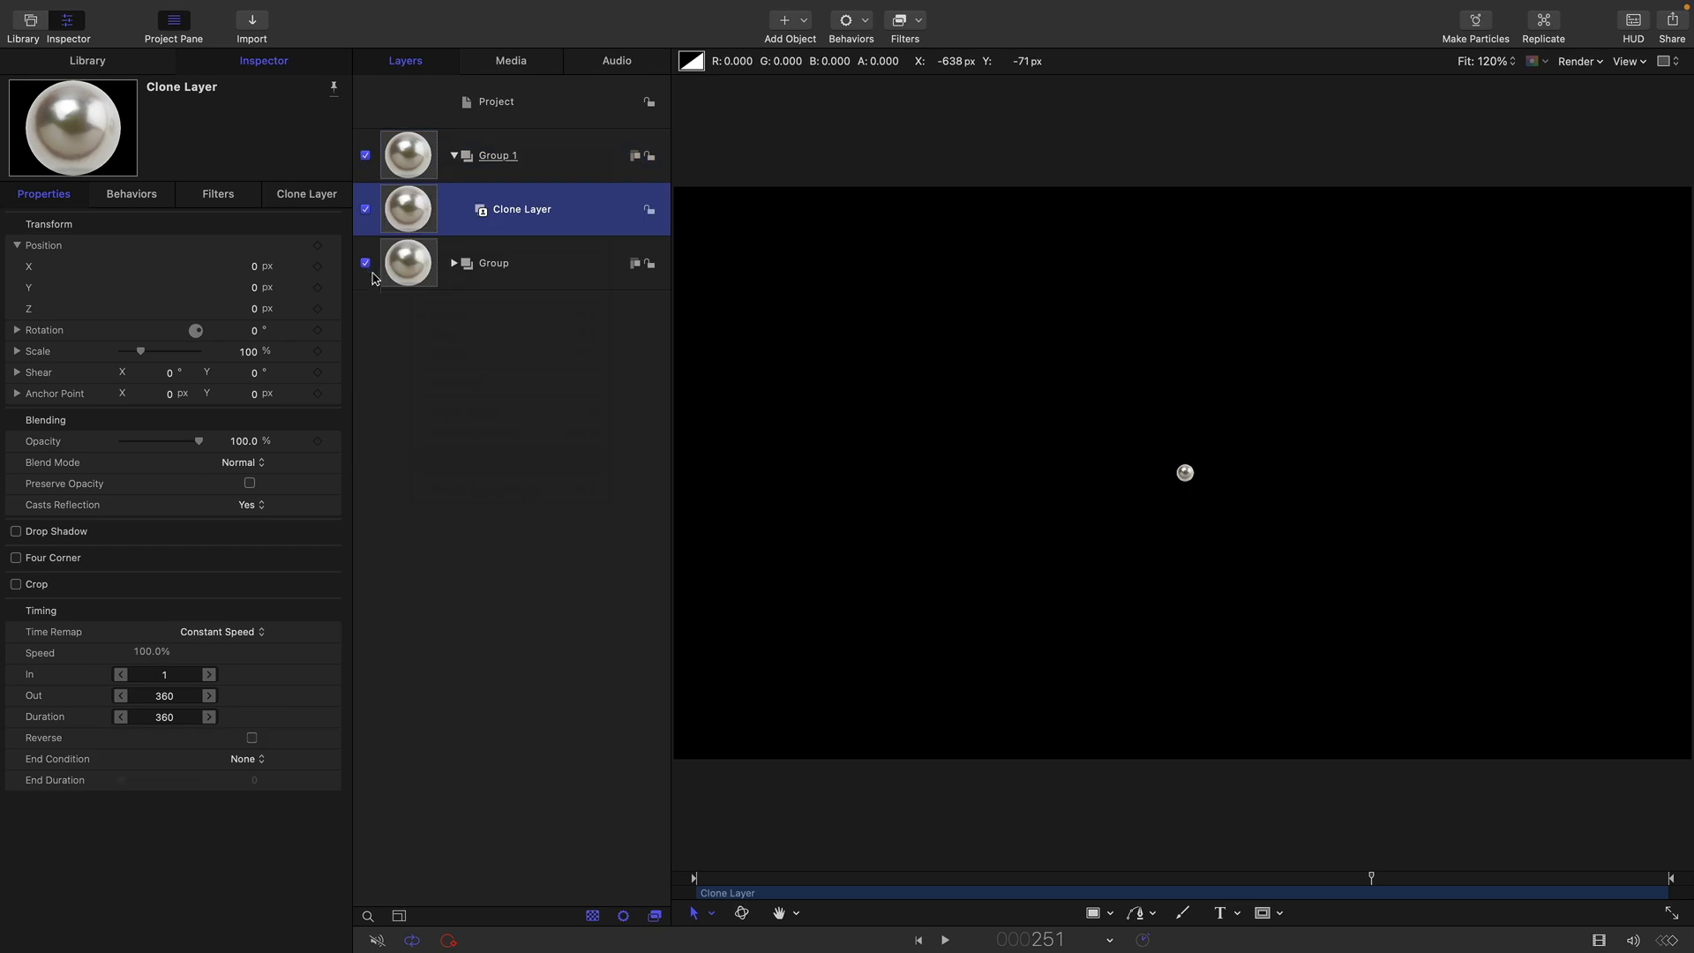
pyautogui.click(365, 264)
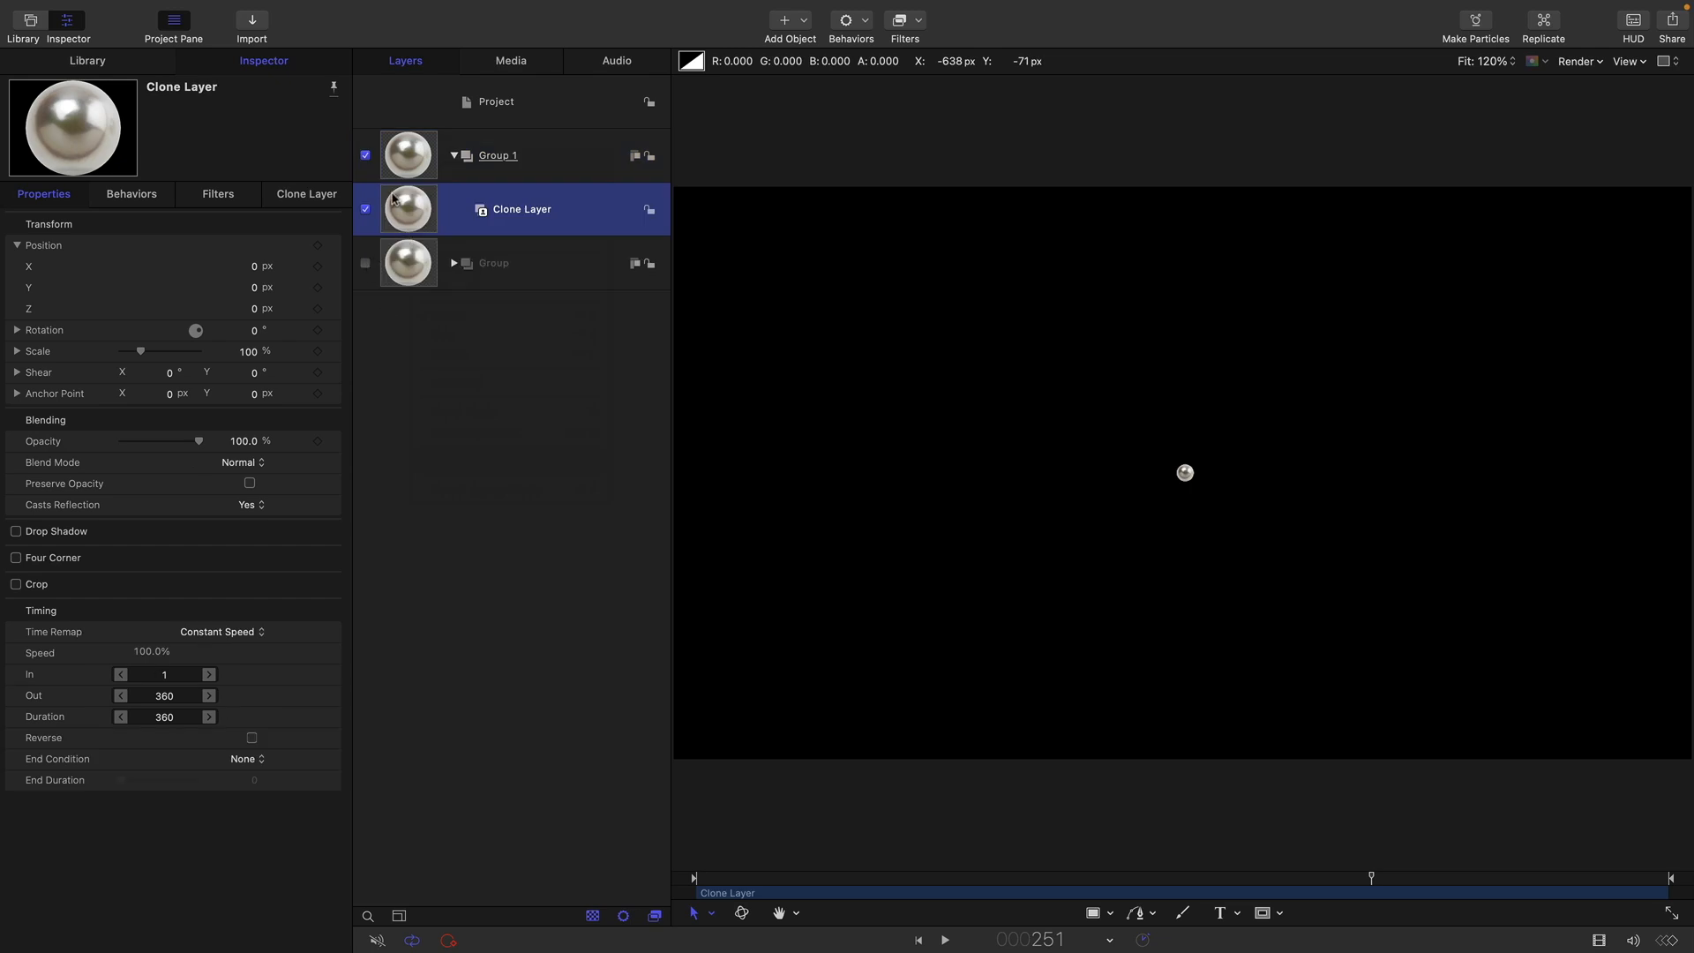
# Step: Replicate the Clone Layer and set the replicator's shape to Circle with an Outline arrangement
pyautogui.moveTo(173, 3)
pyautogui.click(243, 10)
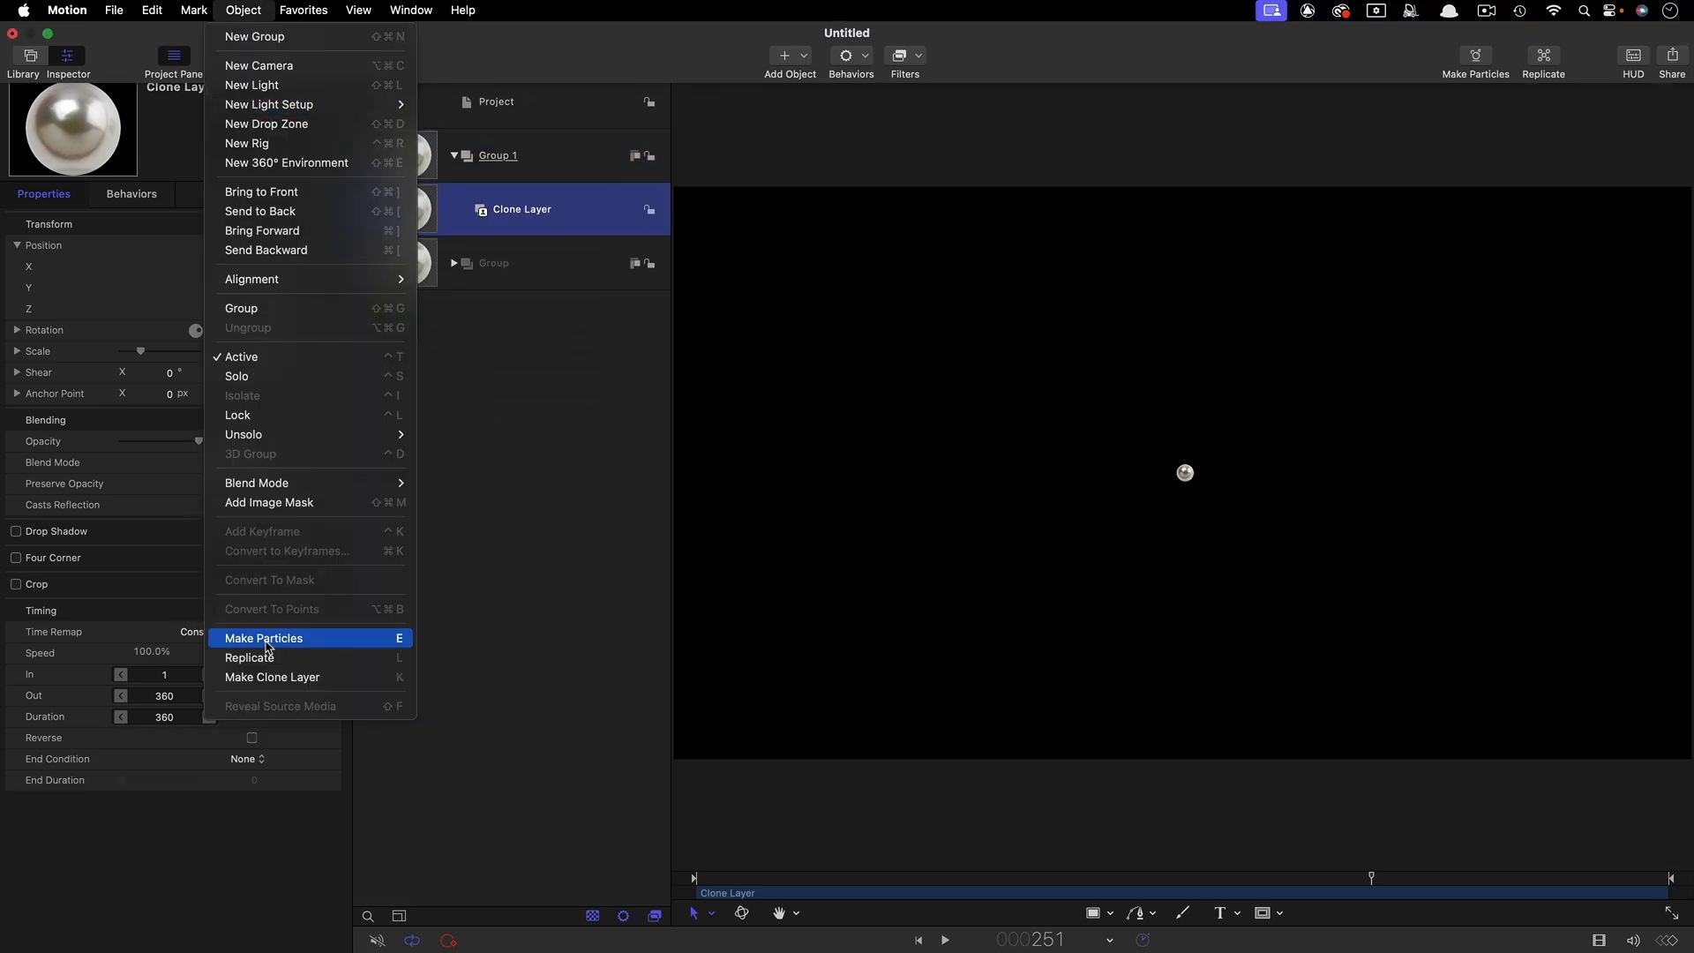
pyautogui.click(252, 657)
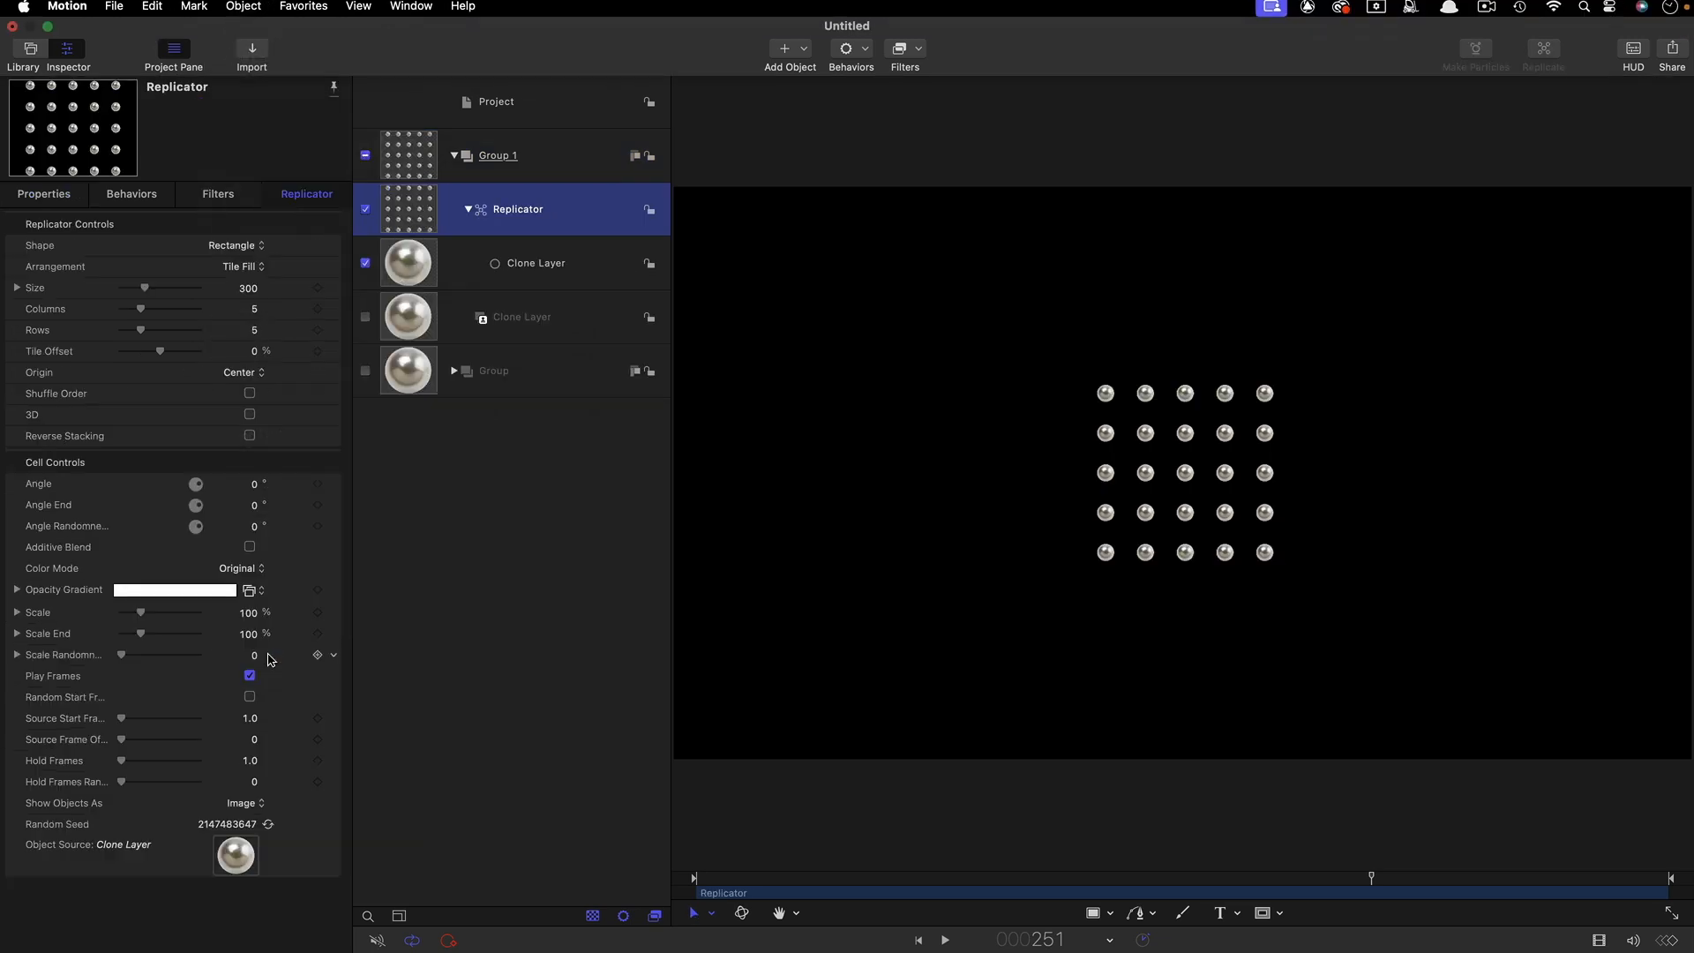
pyautogui.click(244, 250)
pyautogui.click(247, 268)
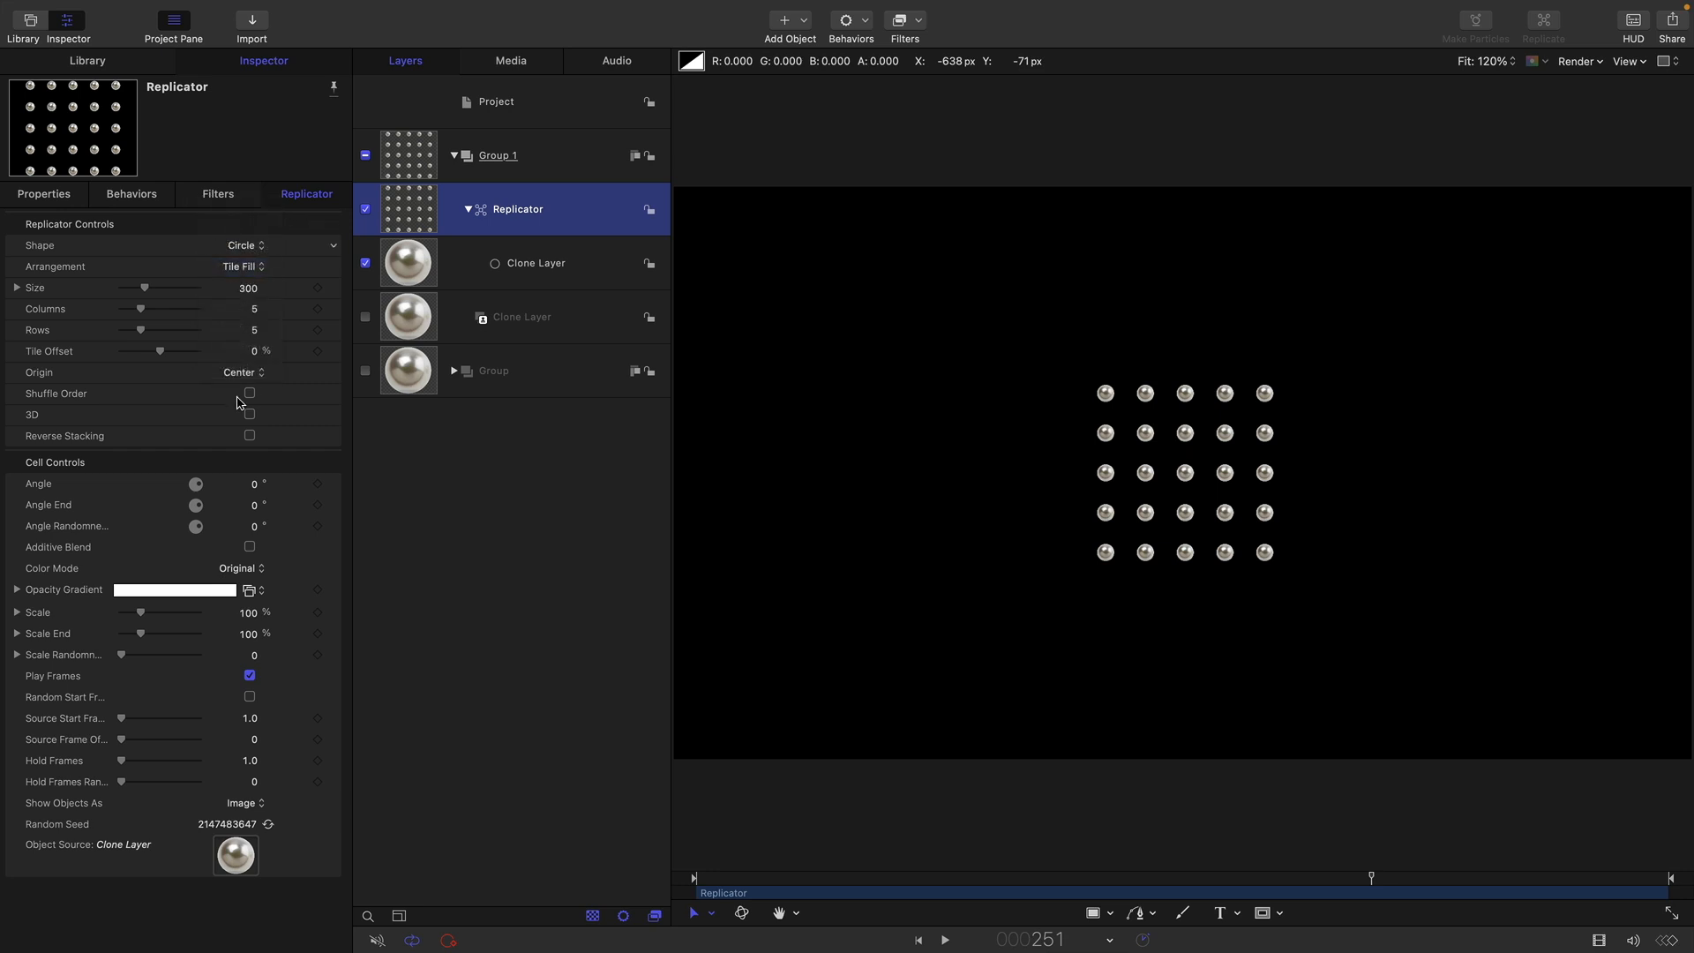
pyautogui.click(248, 269)
pyautogui.click(248, 252)
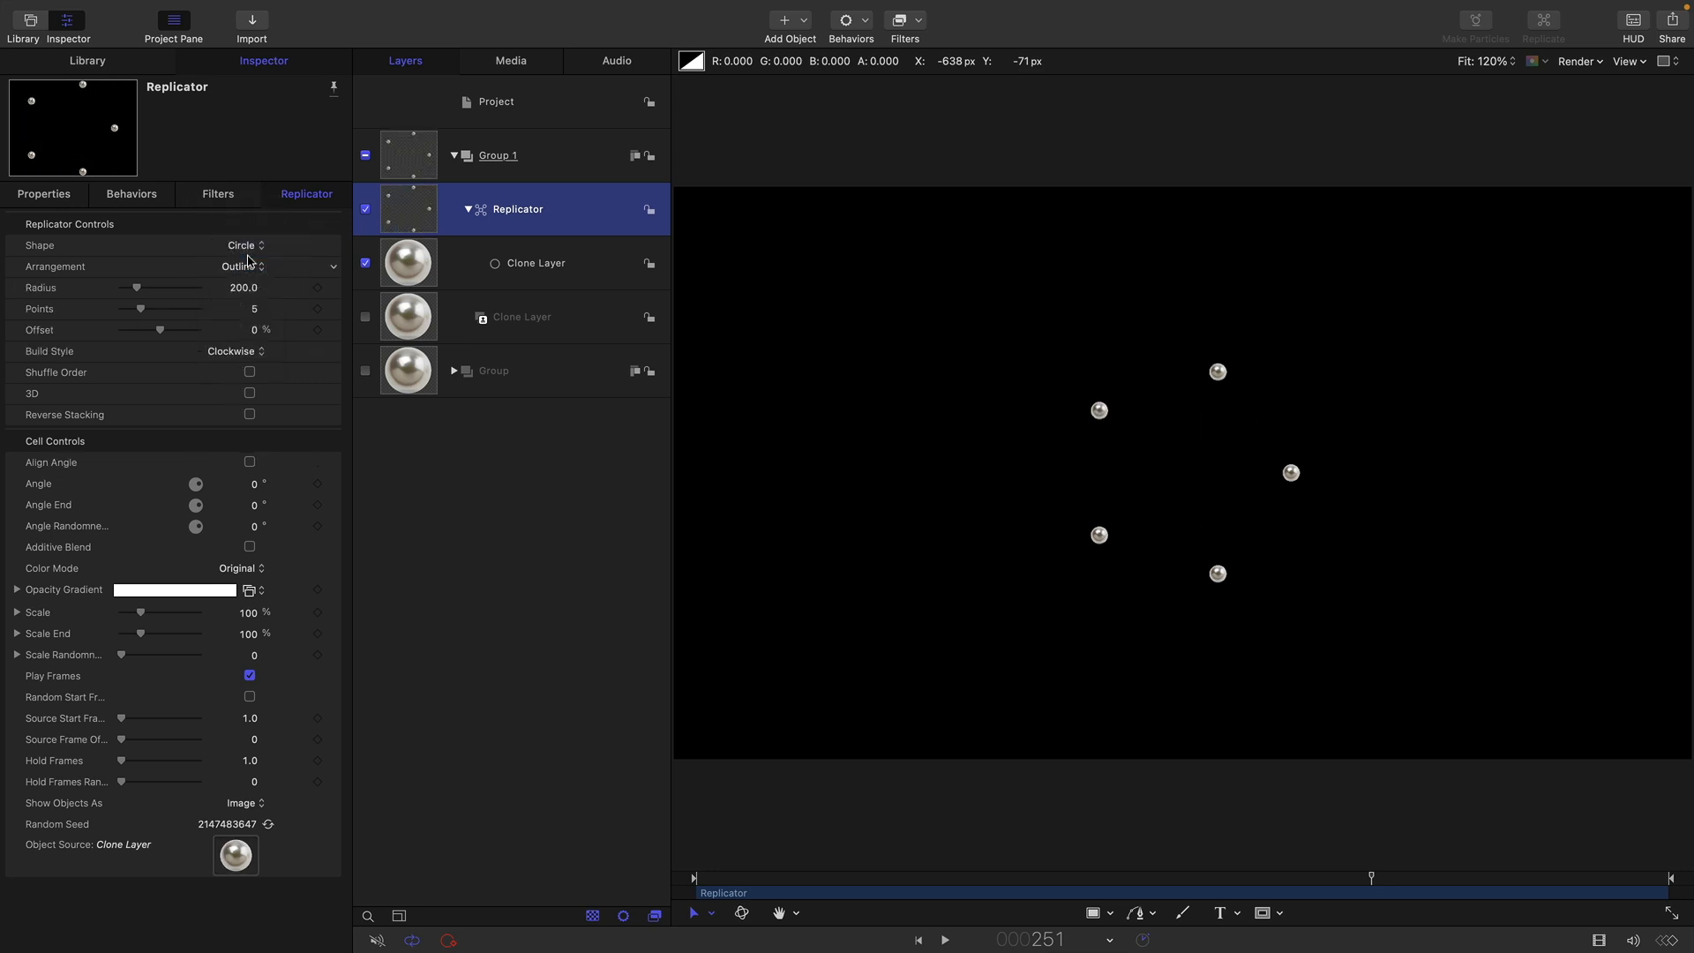
# Step: Set the replicator's radius to 400 and its number of points to 72
pyautogui.click(243, 288)
pyautogui.write('4')
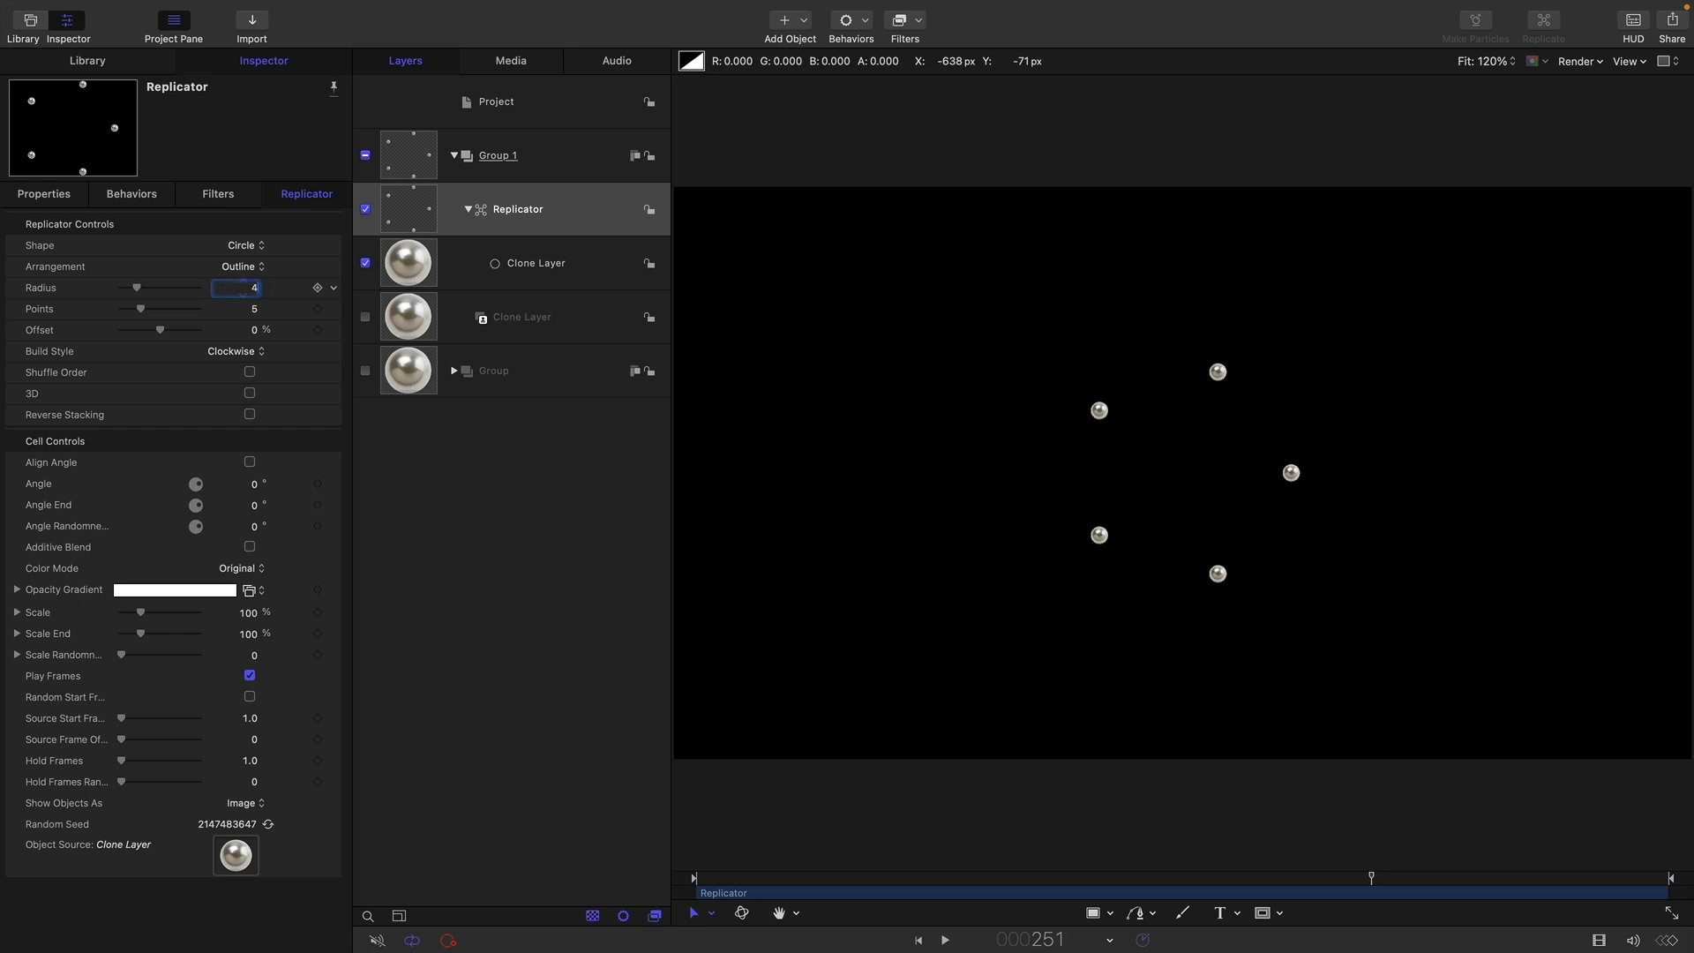
pyautogui.write('00')
pyautogui.press('Return')
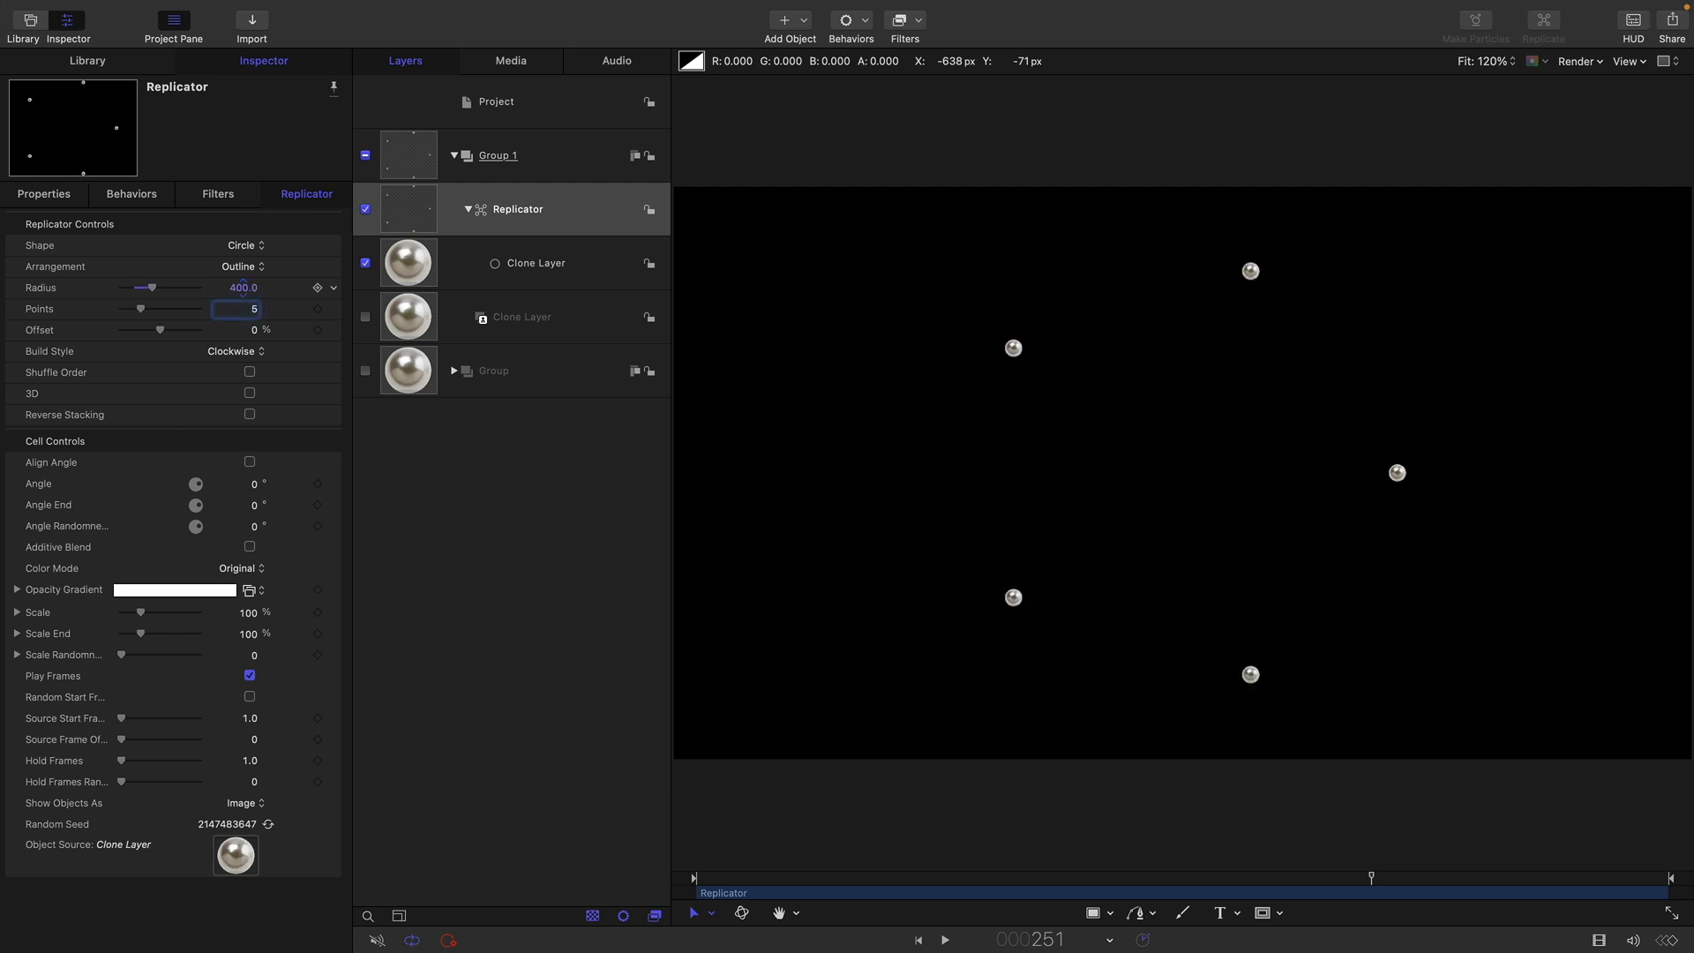
pyautogui.write('72')
pyautogui.press('Return')
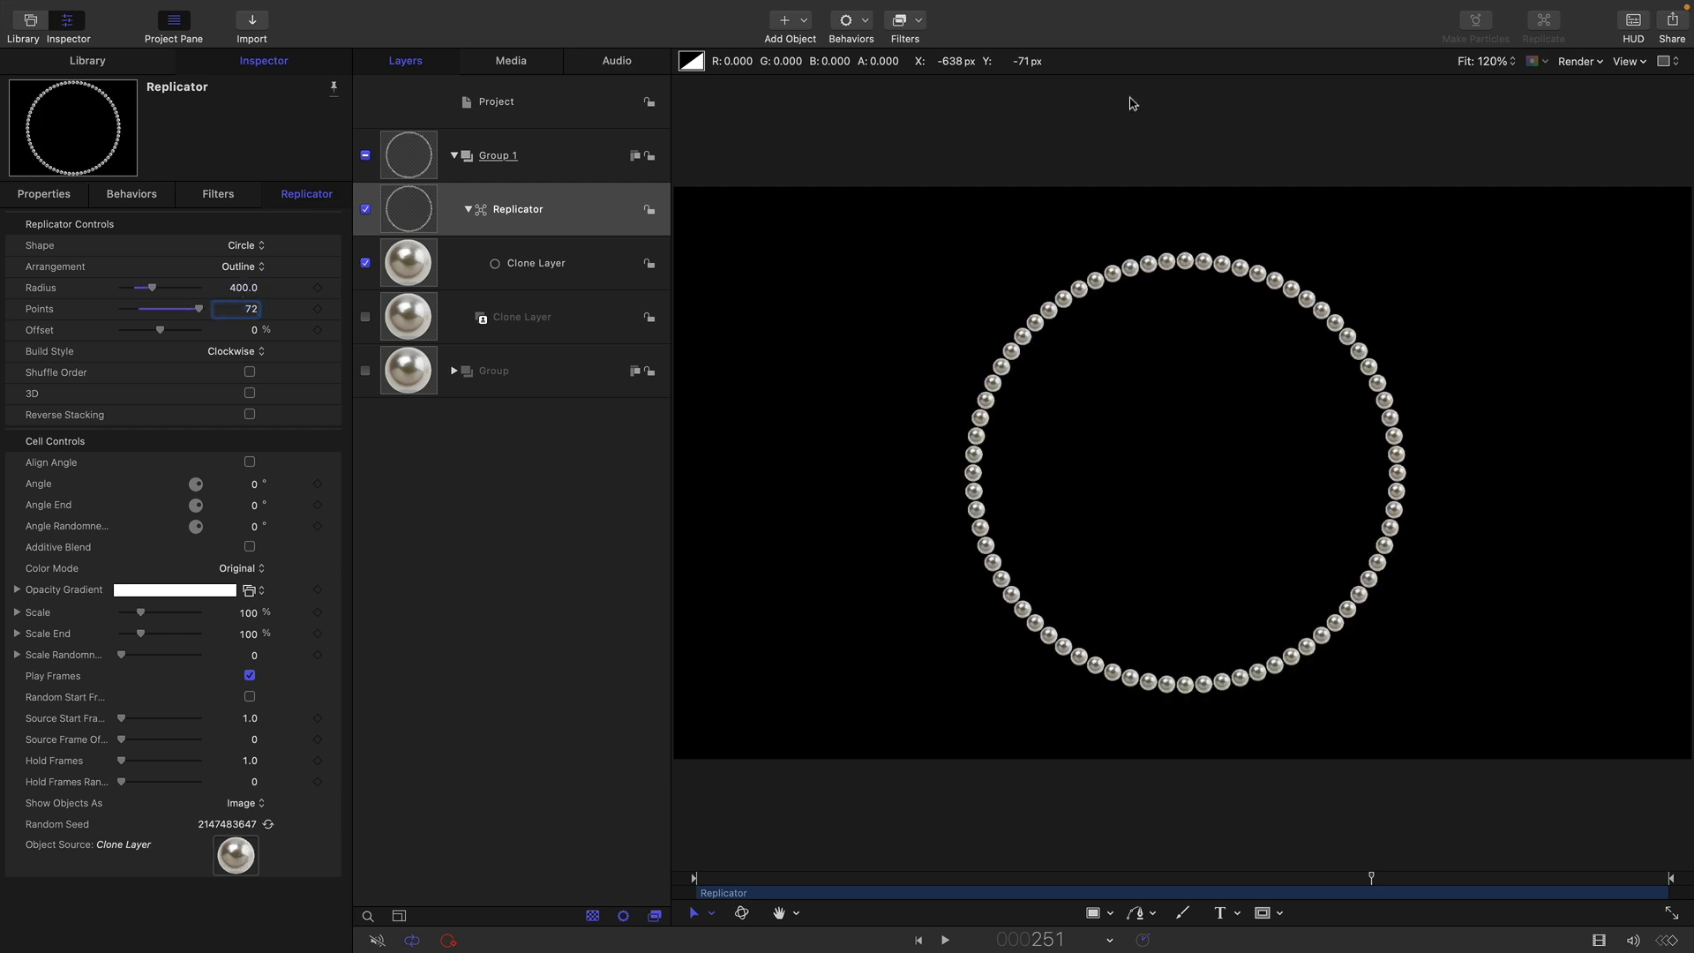
# Step: Set the replicator's Source Frame Offset to 2 and play the animation from the start to check it
pyautogui.click(252, 739)
pyautogui.write('2')
pyautogui.press('Return')
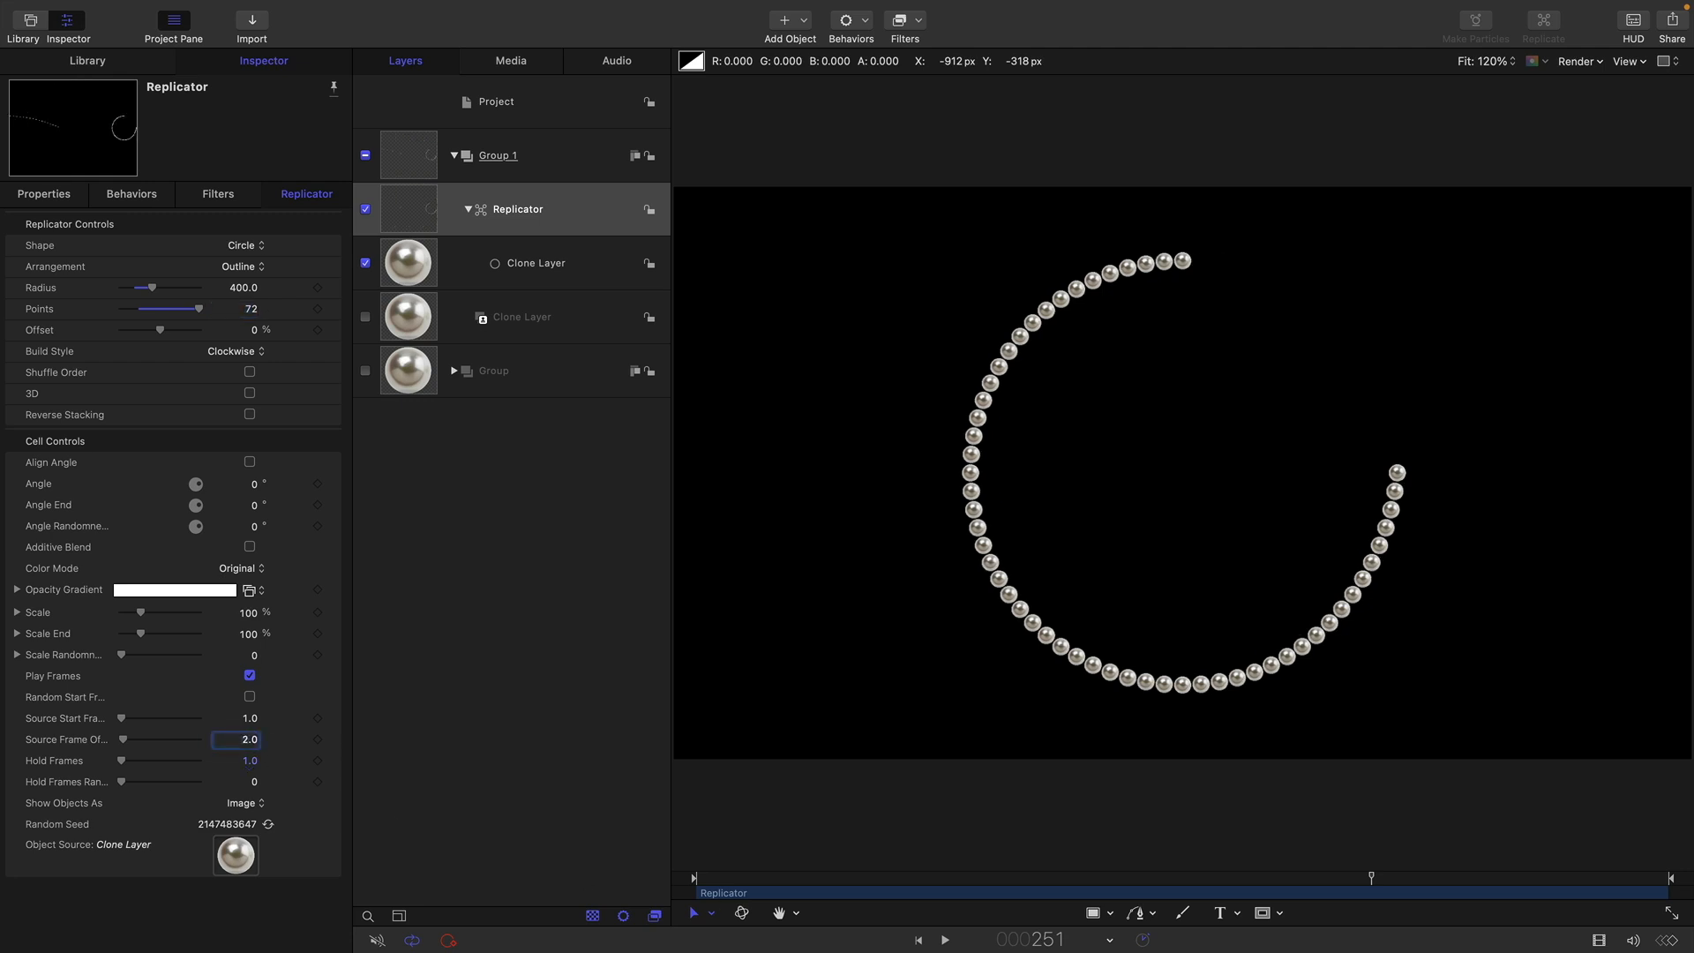
pyautogui.click(919, 941)
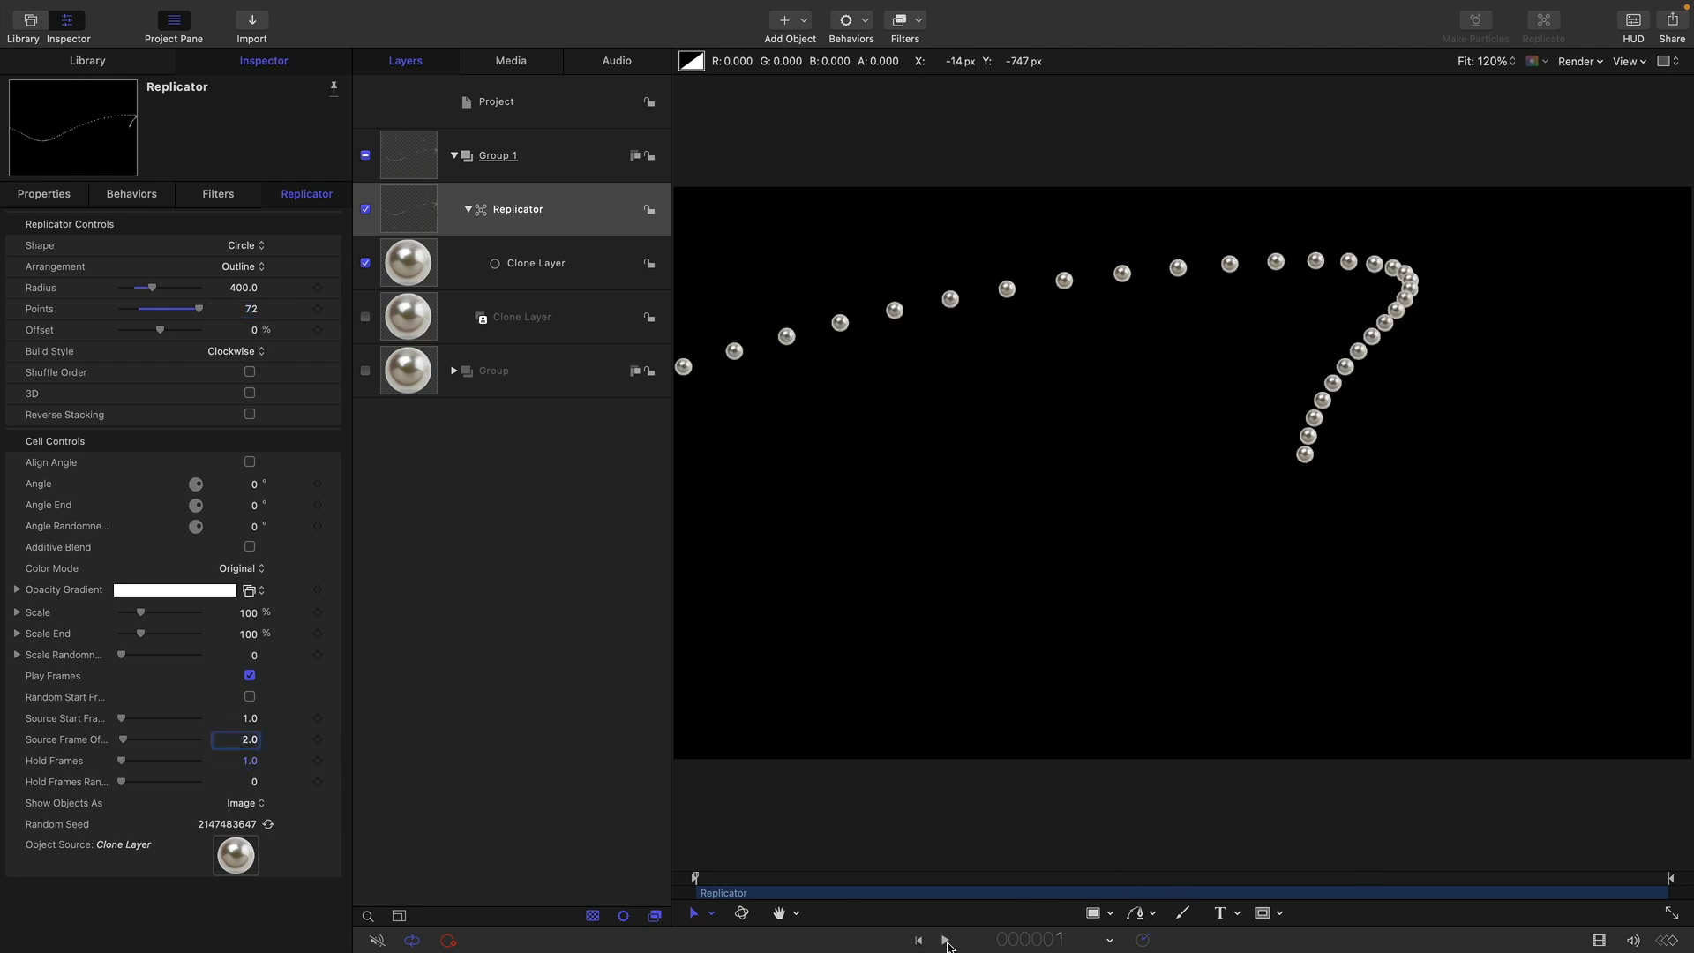
pyautogui.click(946, 940)
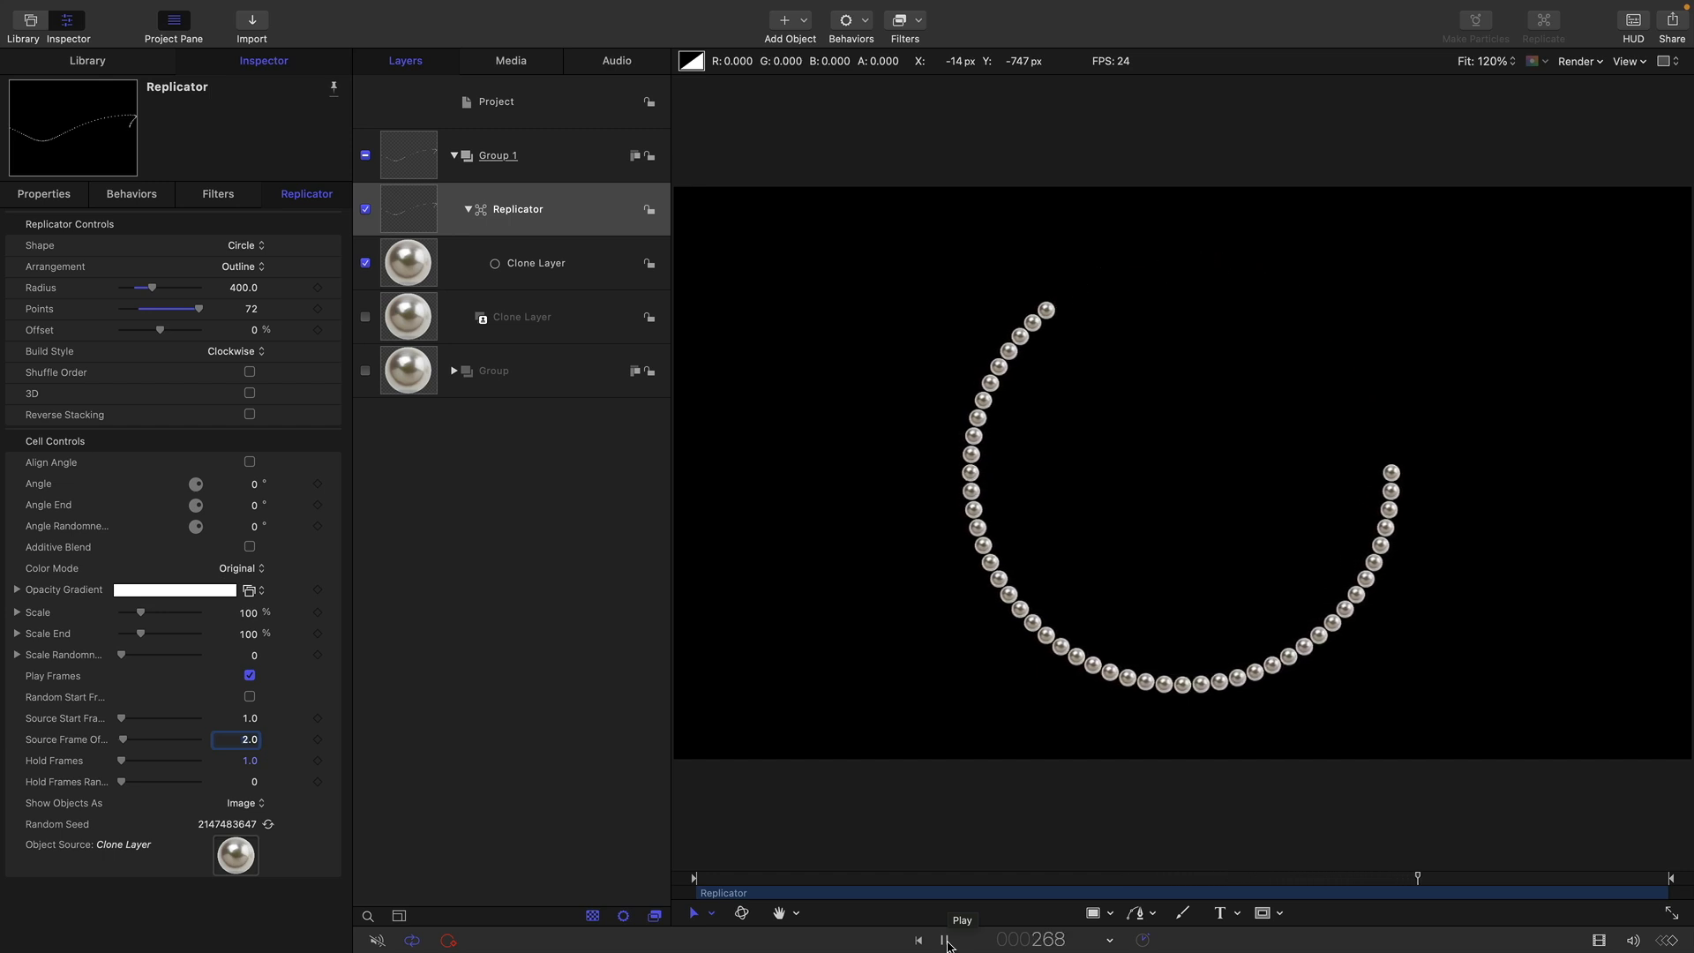
pyautogui.moveTo(1589, 888); pyautogui.dragTo(1282, 892)
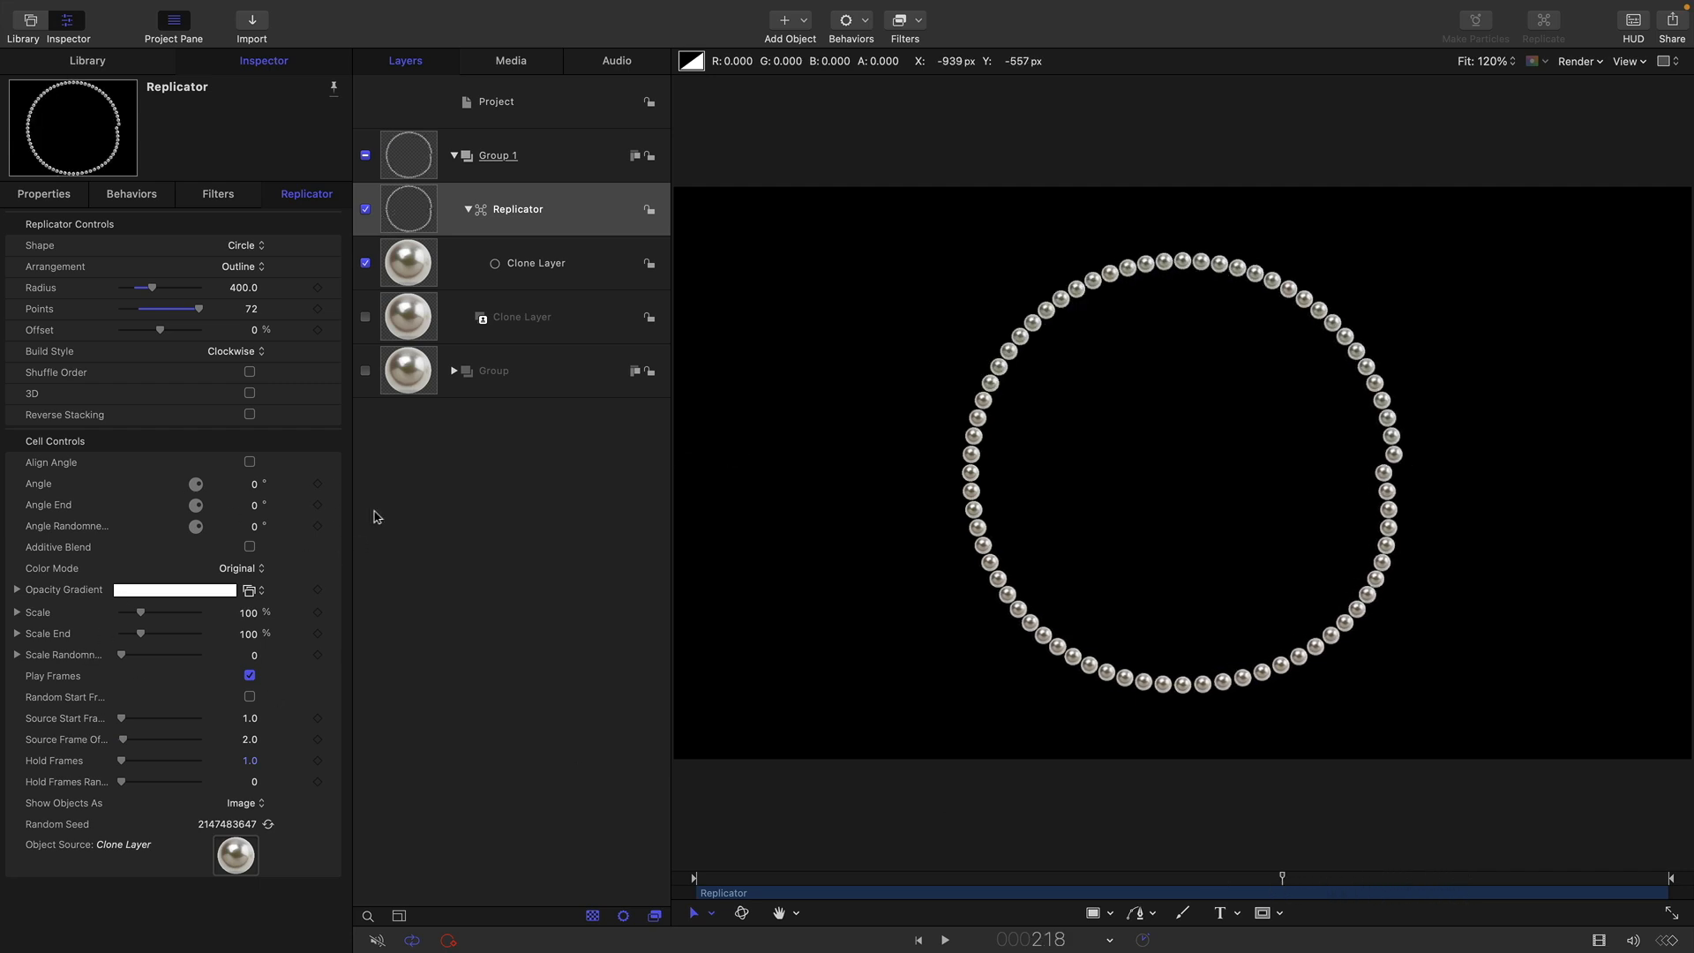
# Step: Set the hidden Clone Layer's duration to 720 frames and scrub back to the start of the timeline
pyautogui.click(413, 323)
pyautogui.click(44, 197)
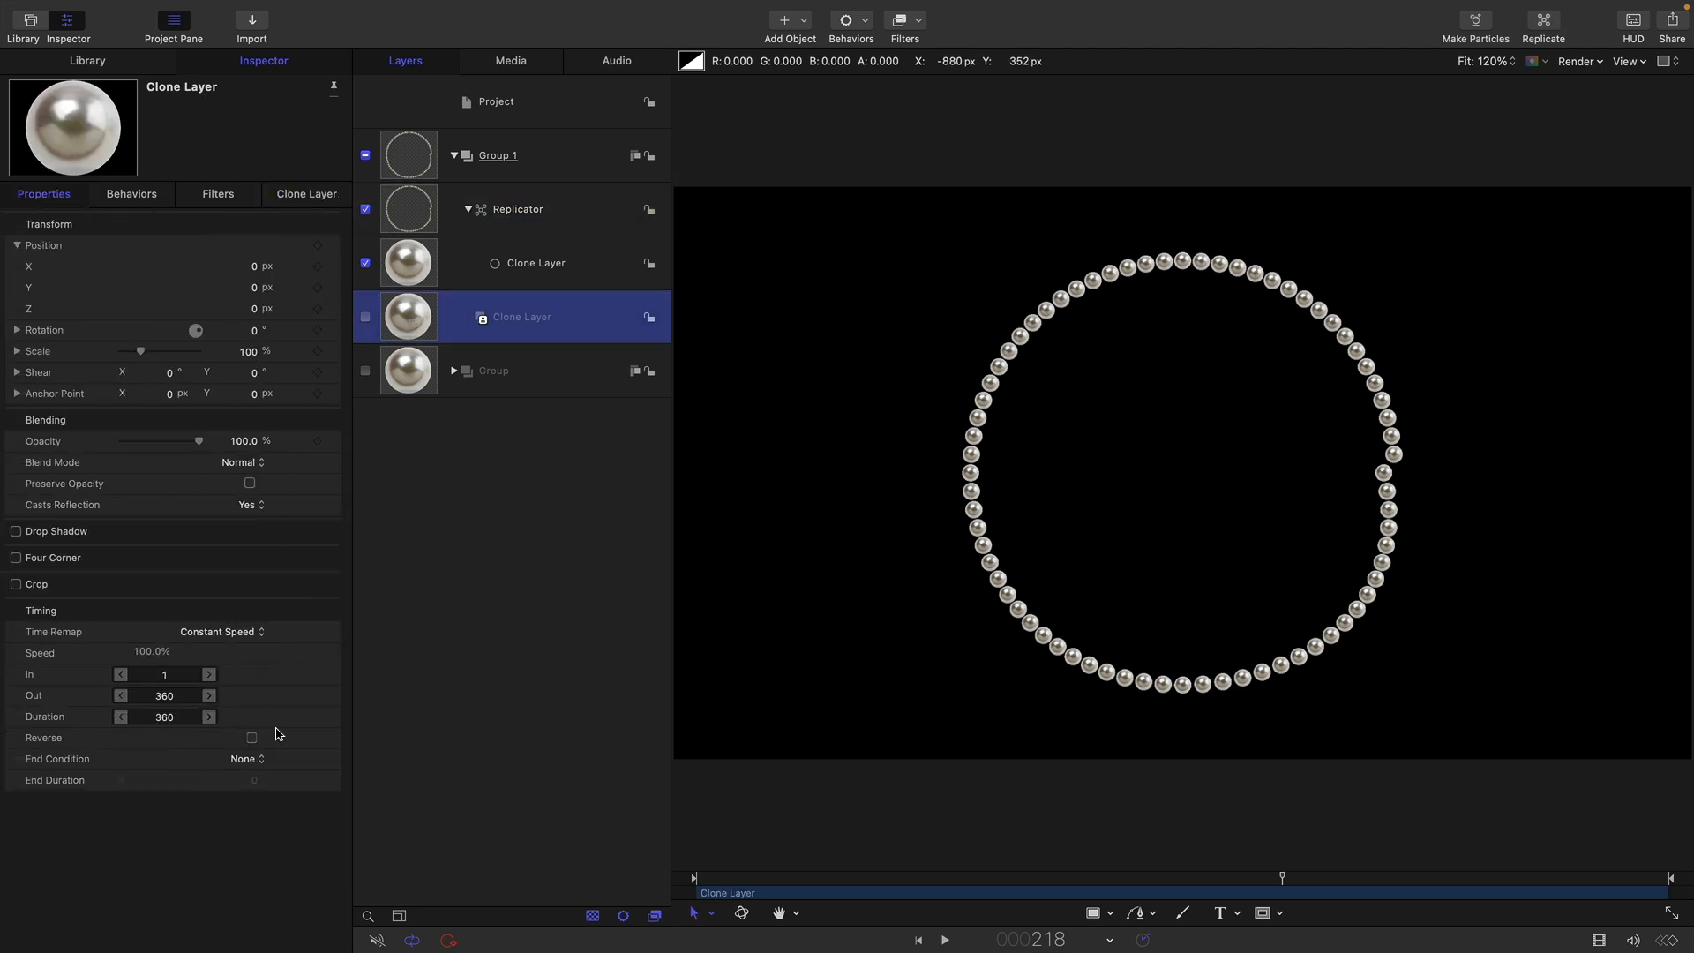
pyautogui.click(176, 718)
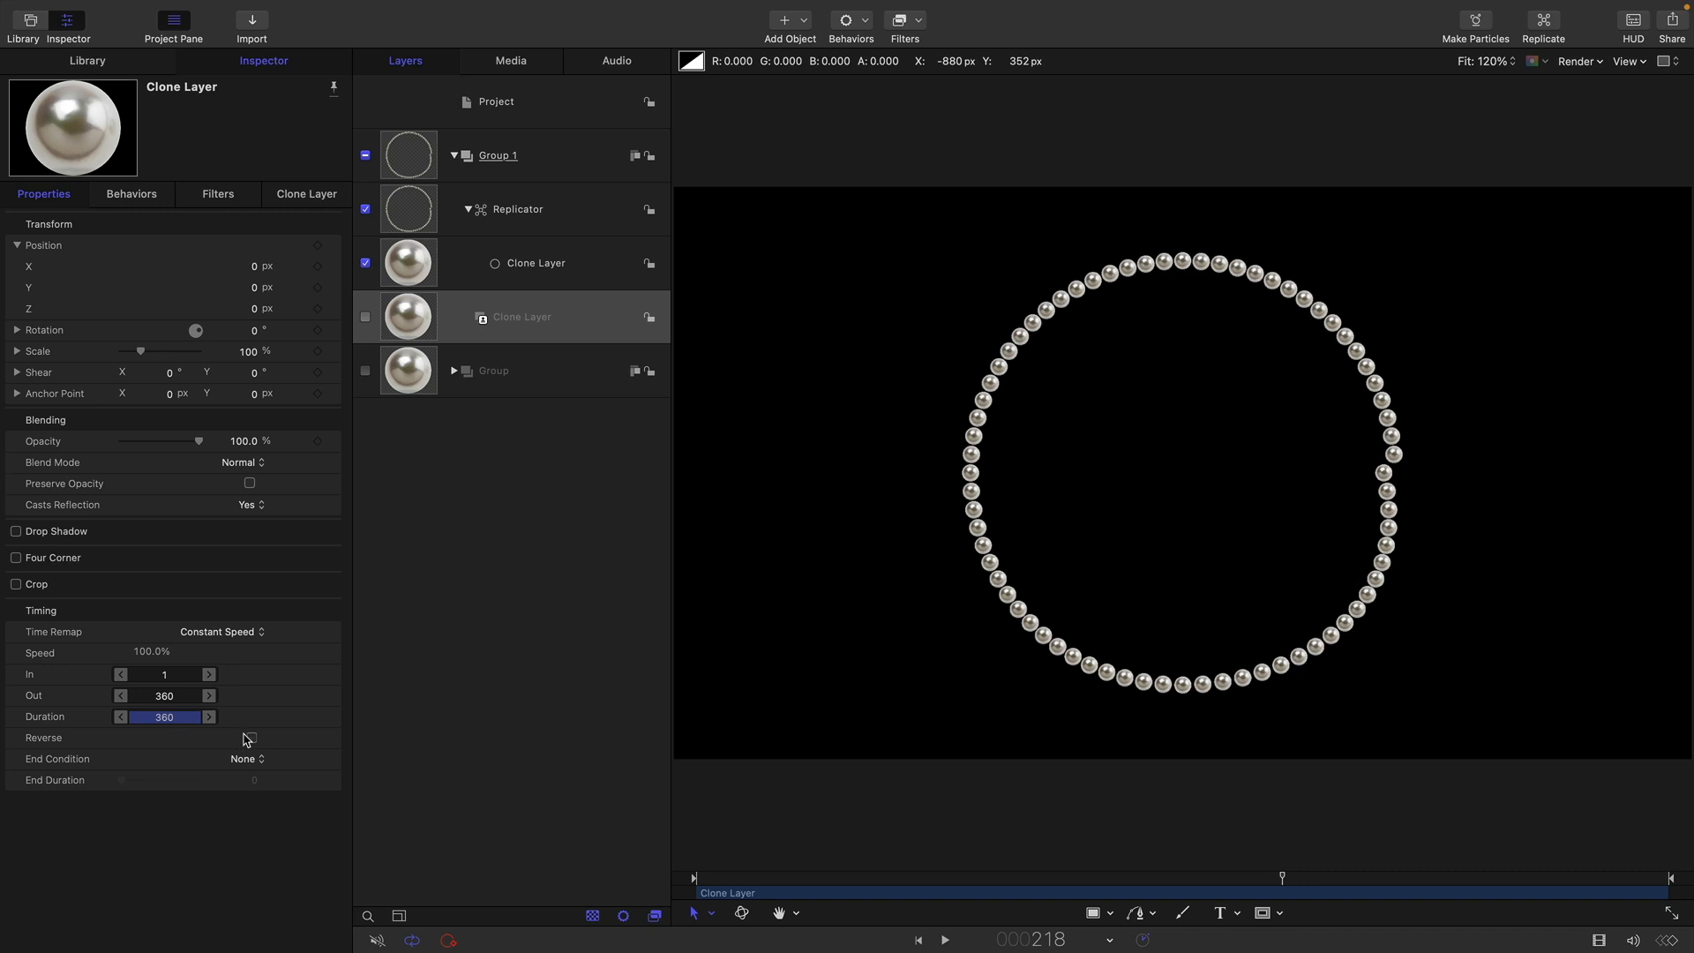
pyautogui.write('720')
pyautogui.press('Return')
pyautogui.moveTo(1282, 881); pyautogui.dragTo(651, 839)
# Step: Duplicate the Replicator, rotate the copy 120° around the Y axis and scrub to frame 160 to check it
pyautogui.click(495, 222)
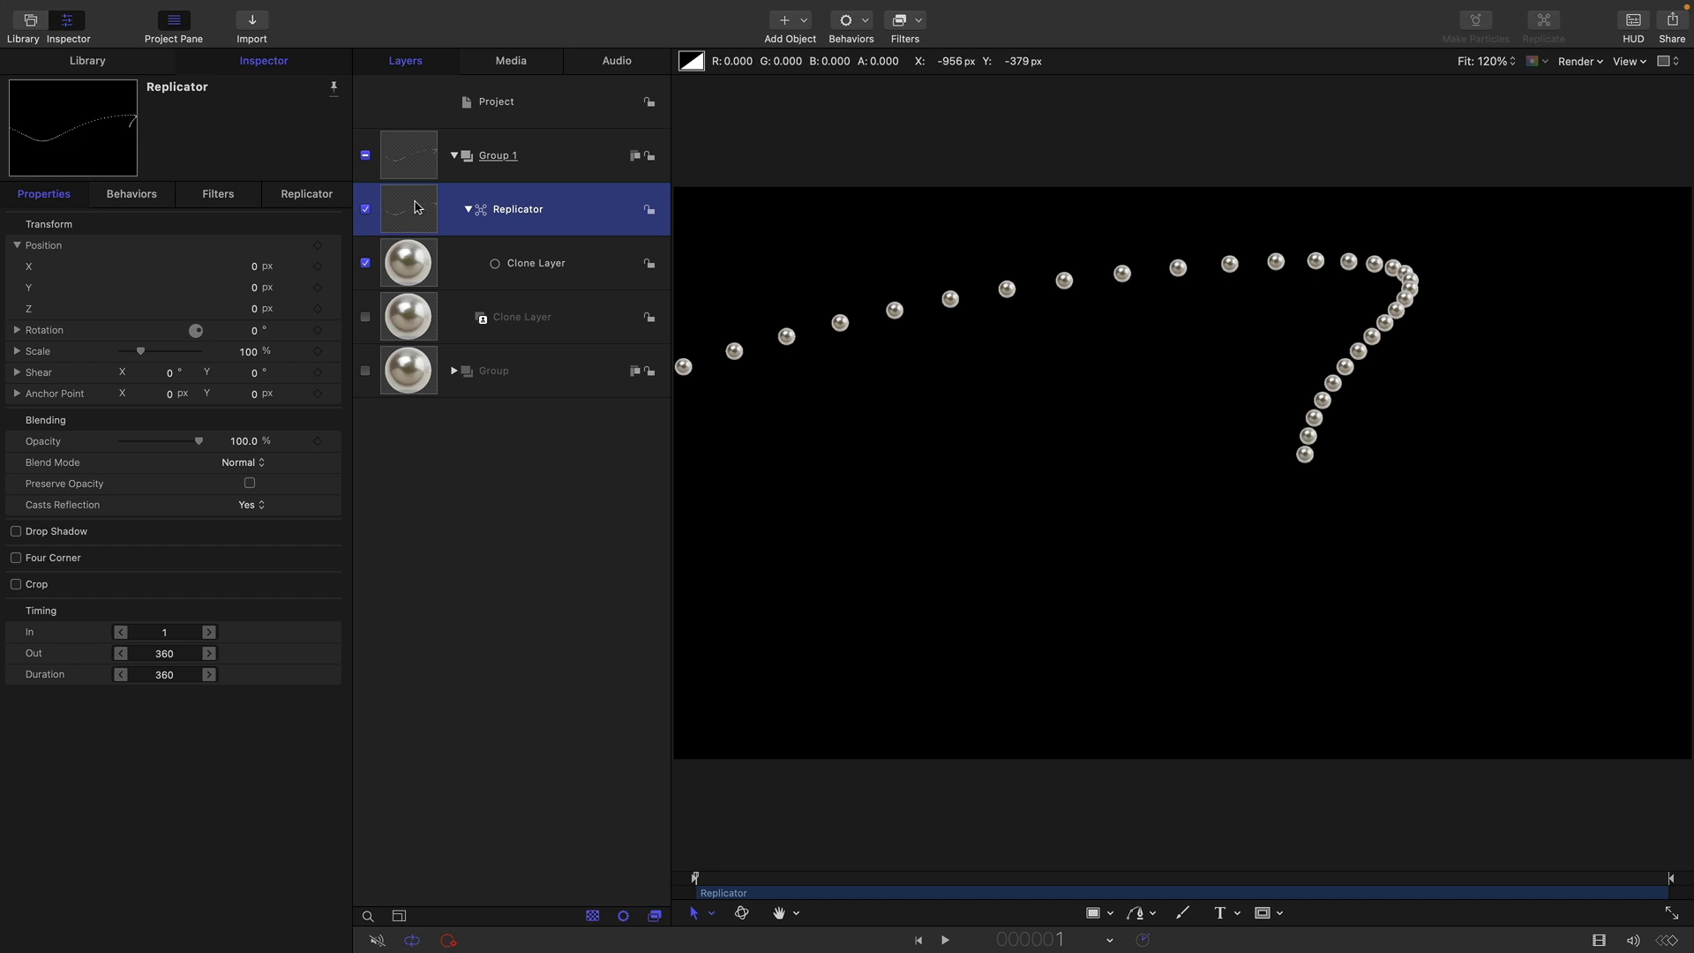
pyautogui.rightClick(411, 203)
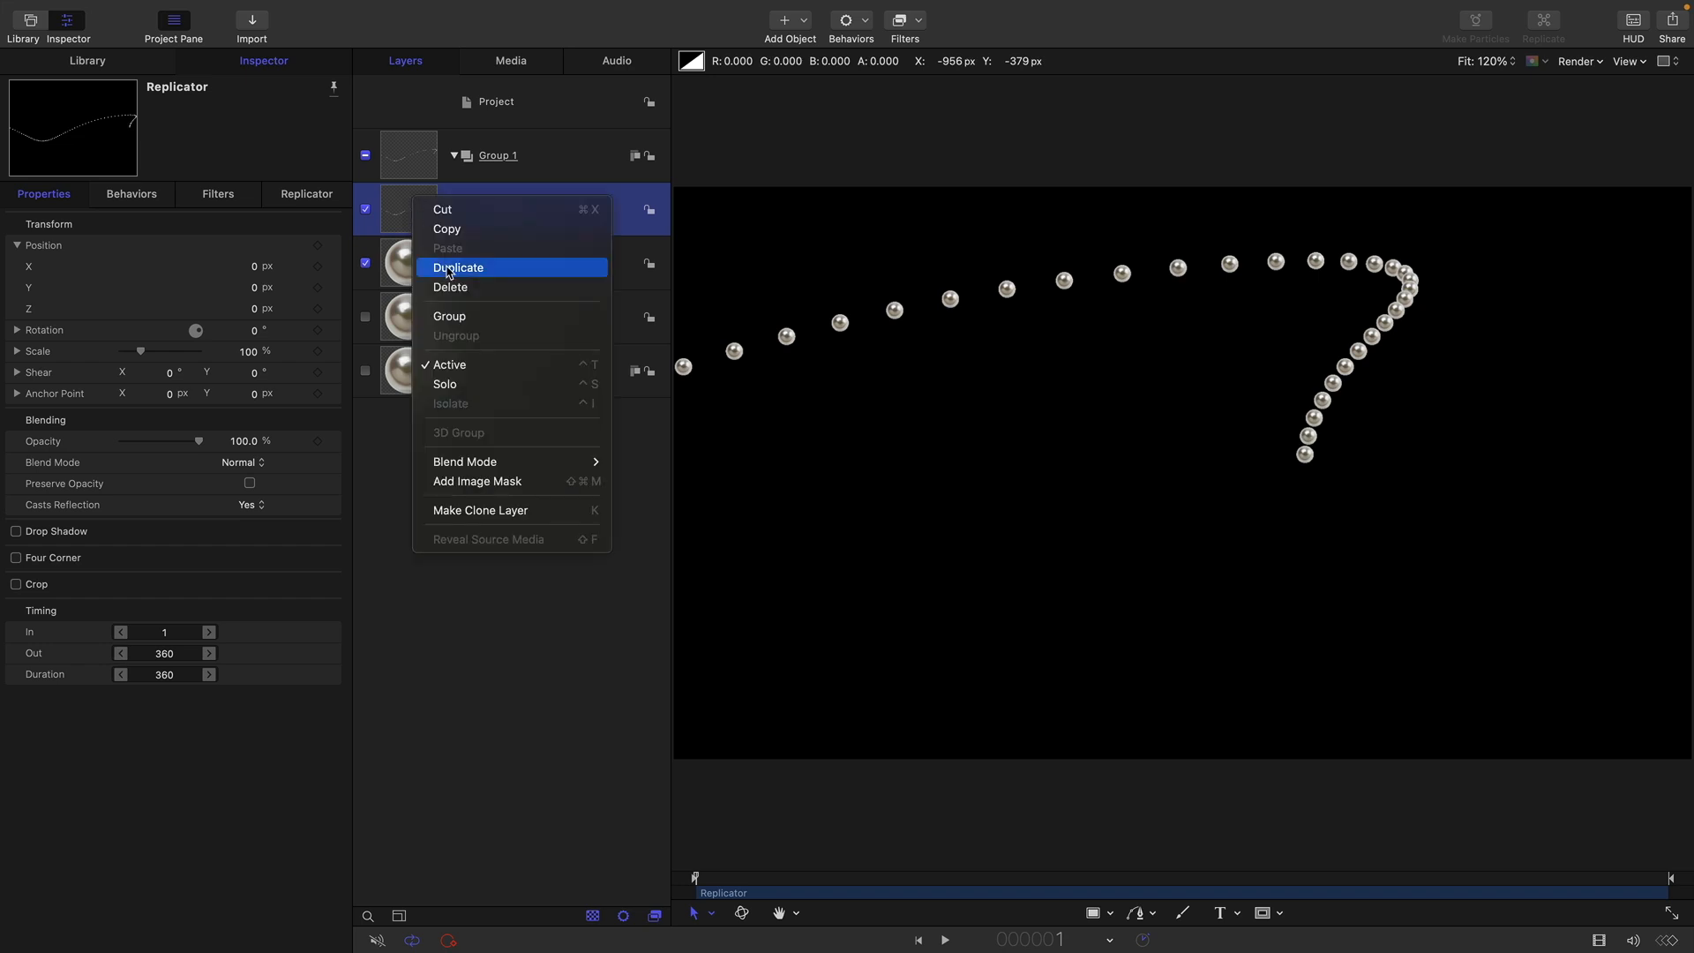
pyautogui.click(446, 267)
pyautogui.click(37, 197)
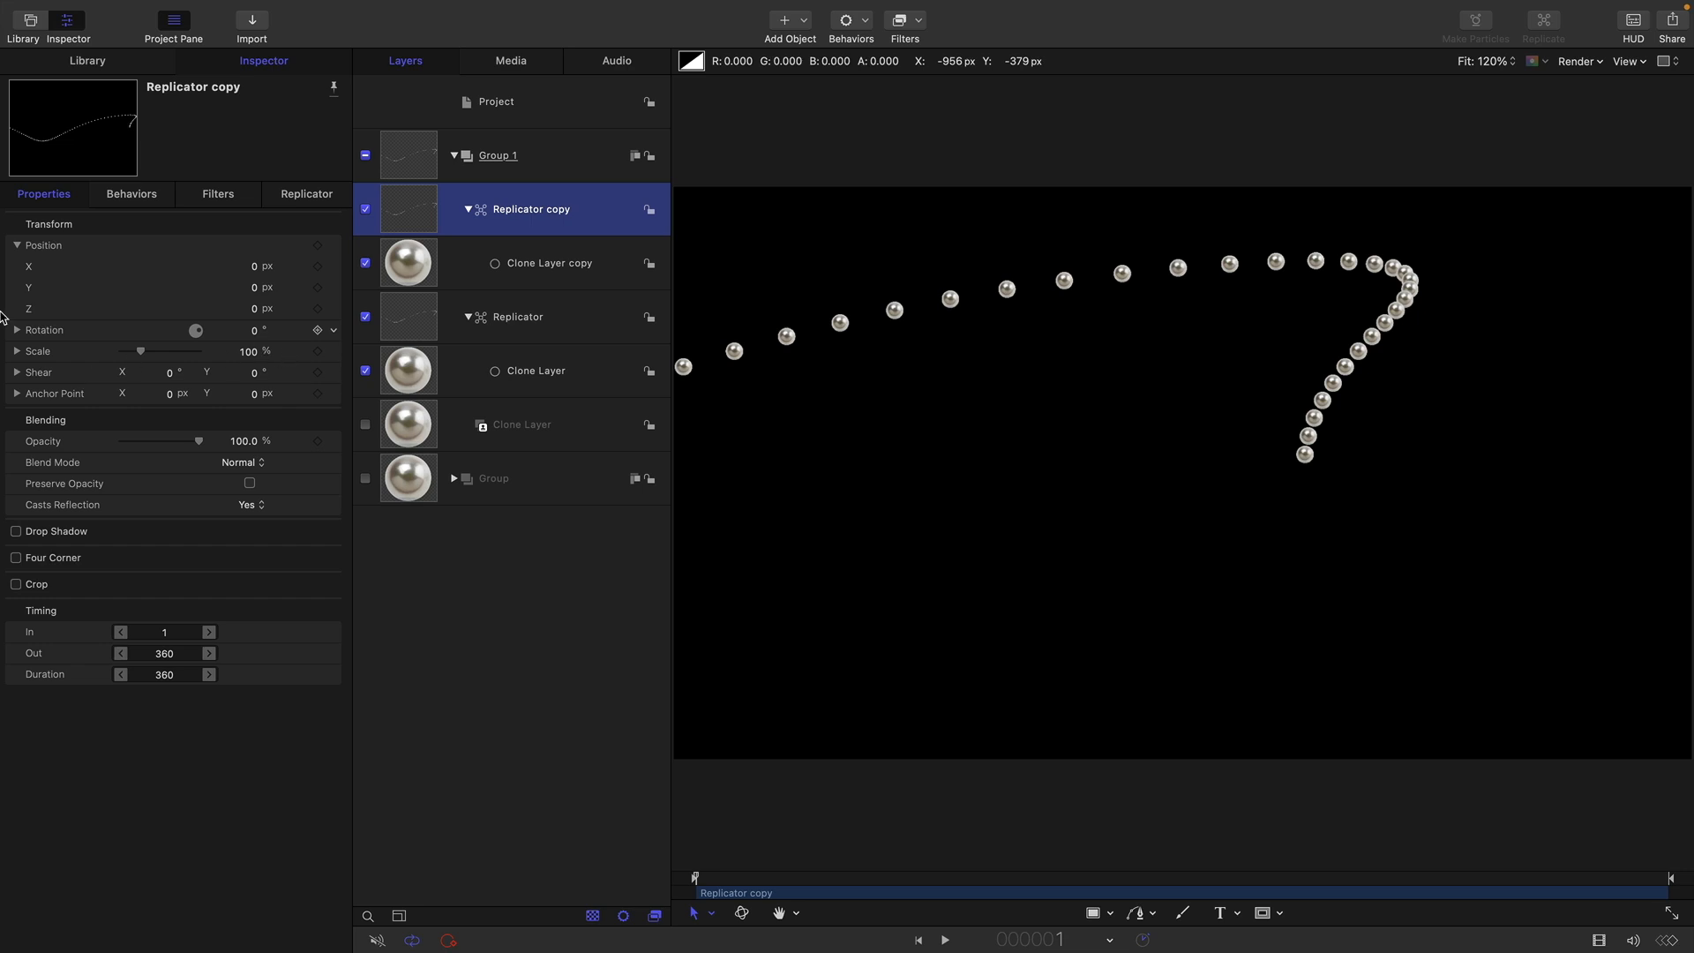
pyautogui.click(18, 330)
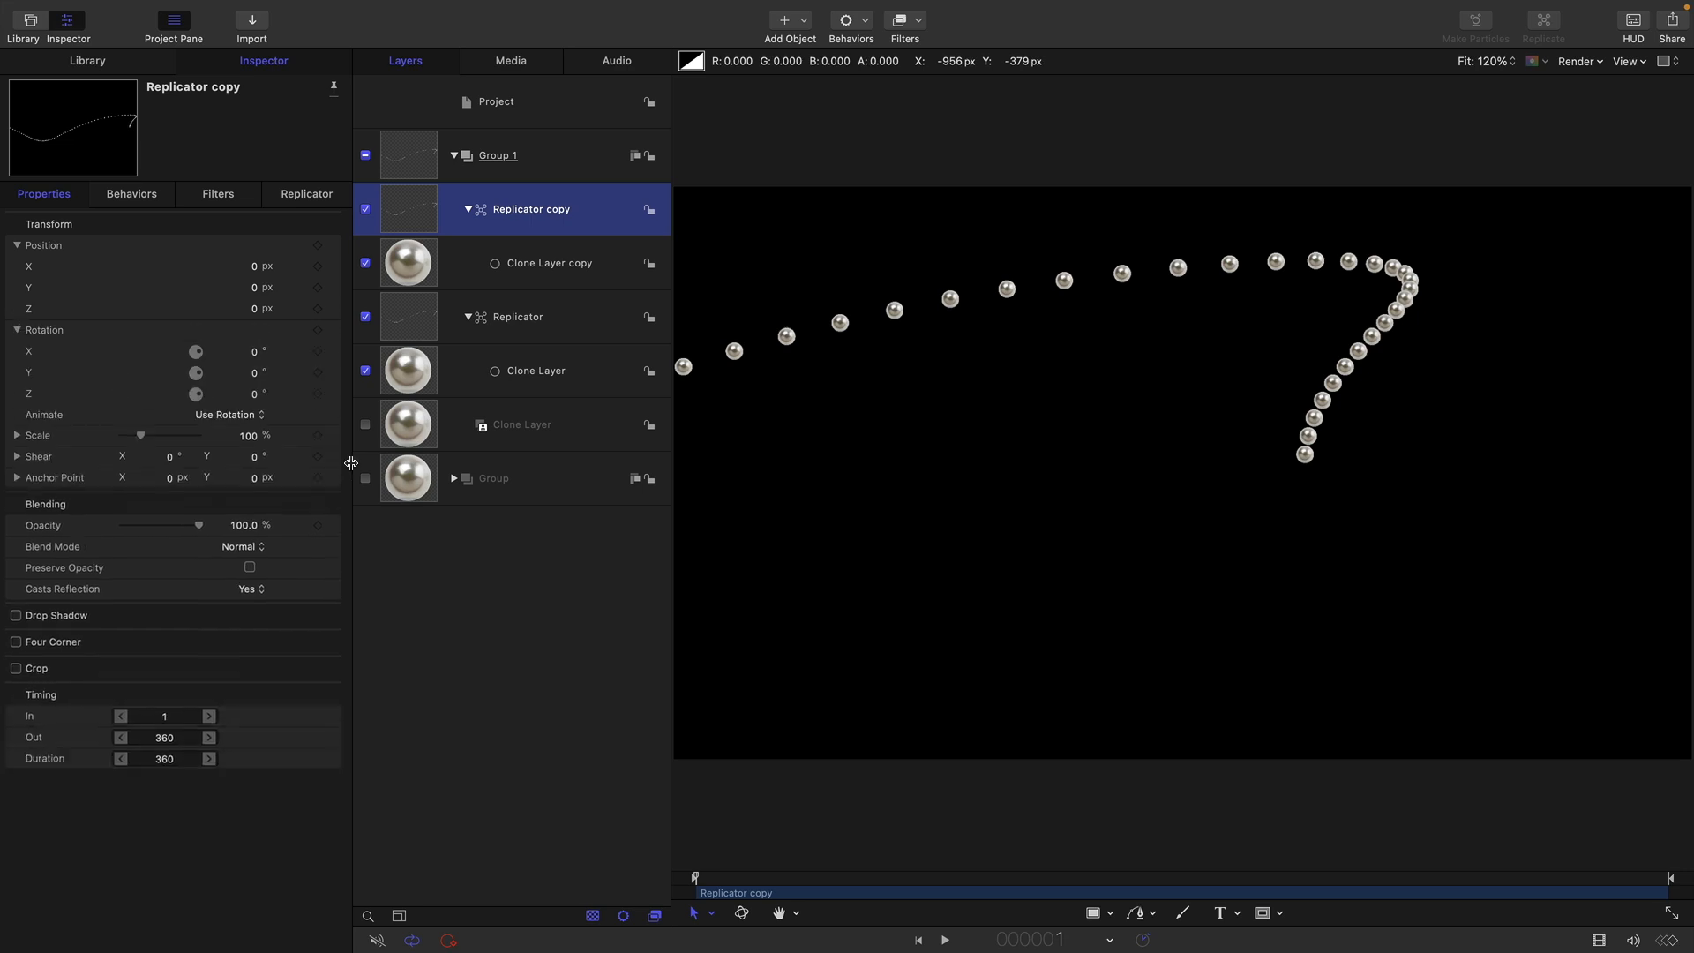
pyautogui.click(254, 374)
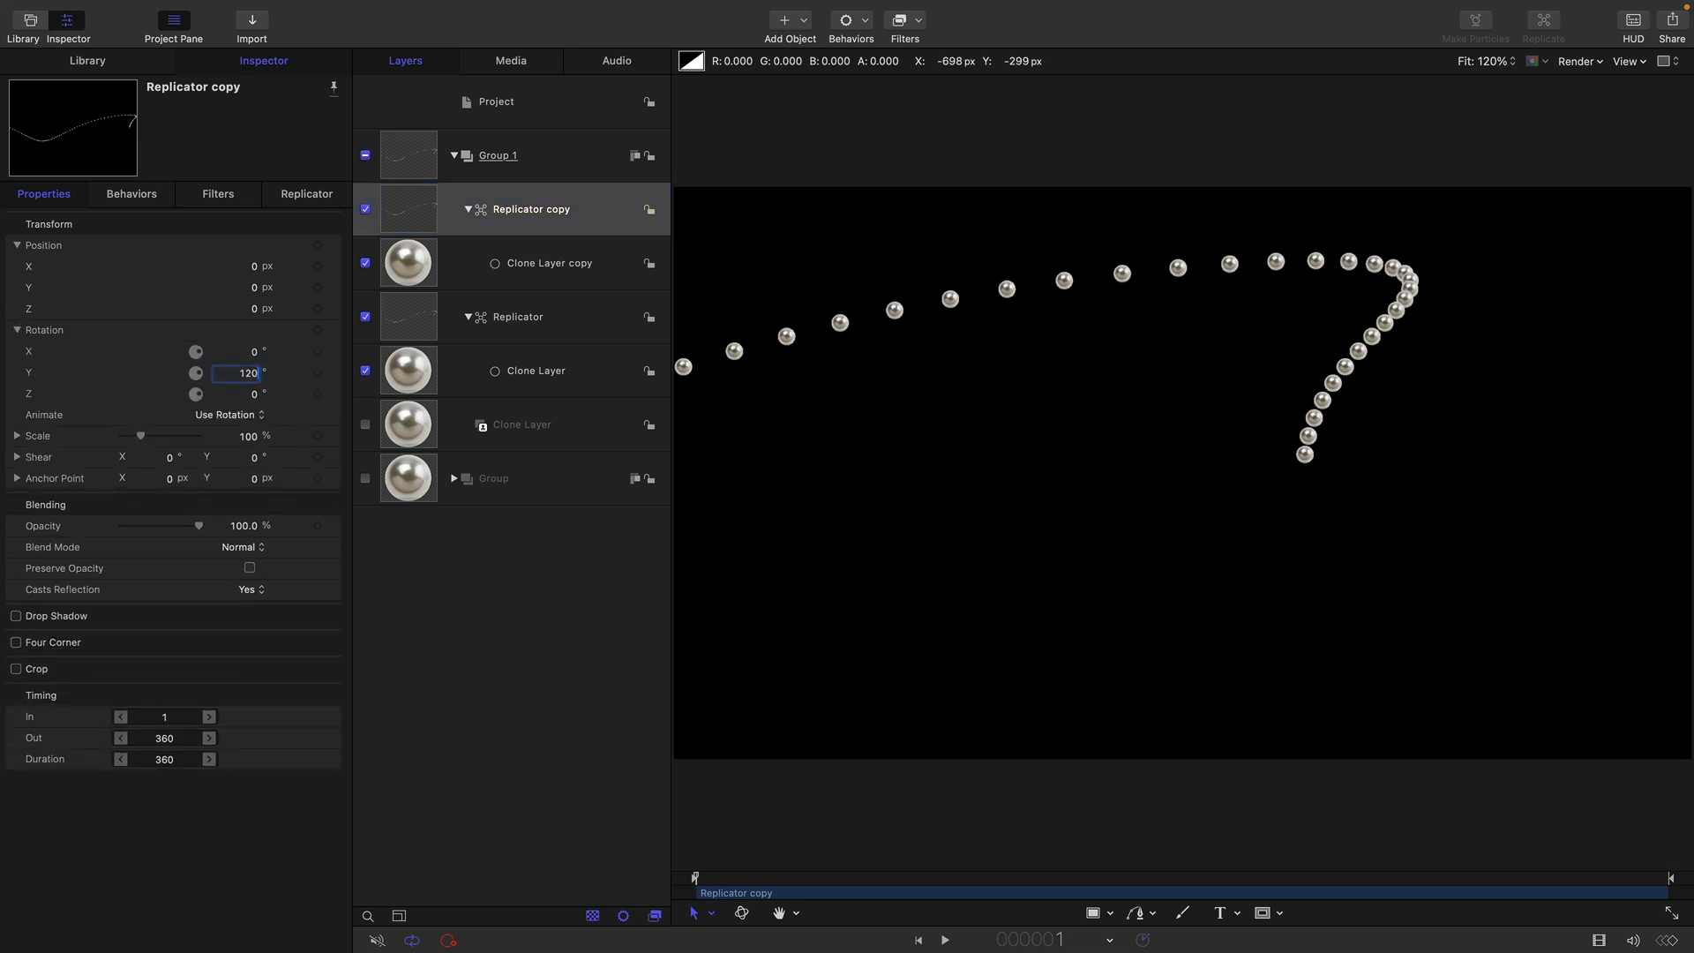
pyautogui.press('Return')
pyautogui.moveTo(1105, 877); pyautogui.dragTo(1127, 885)
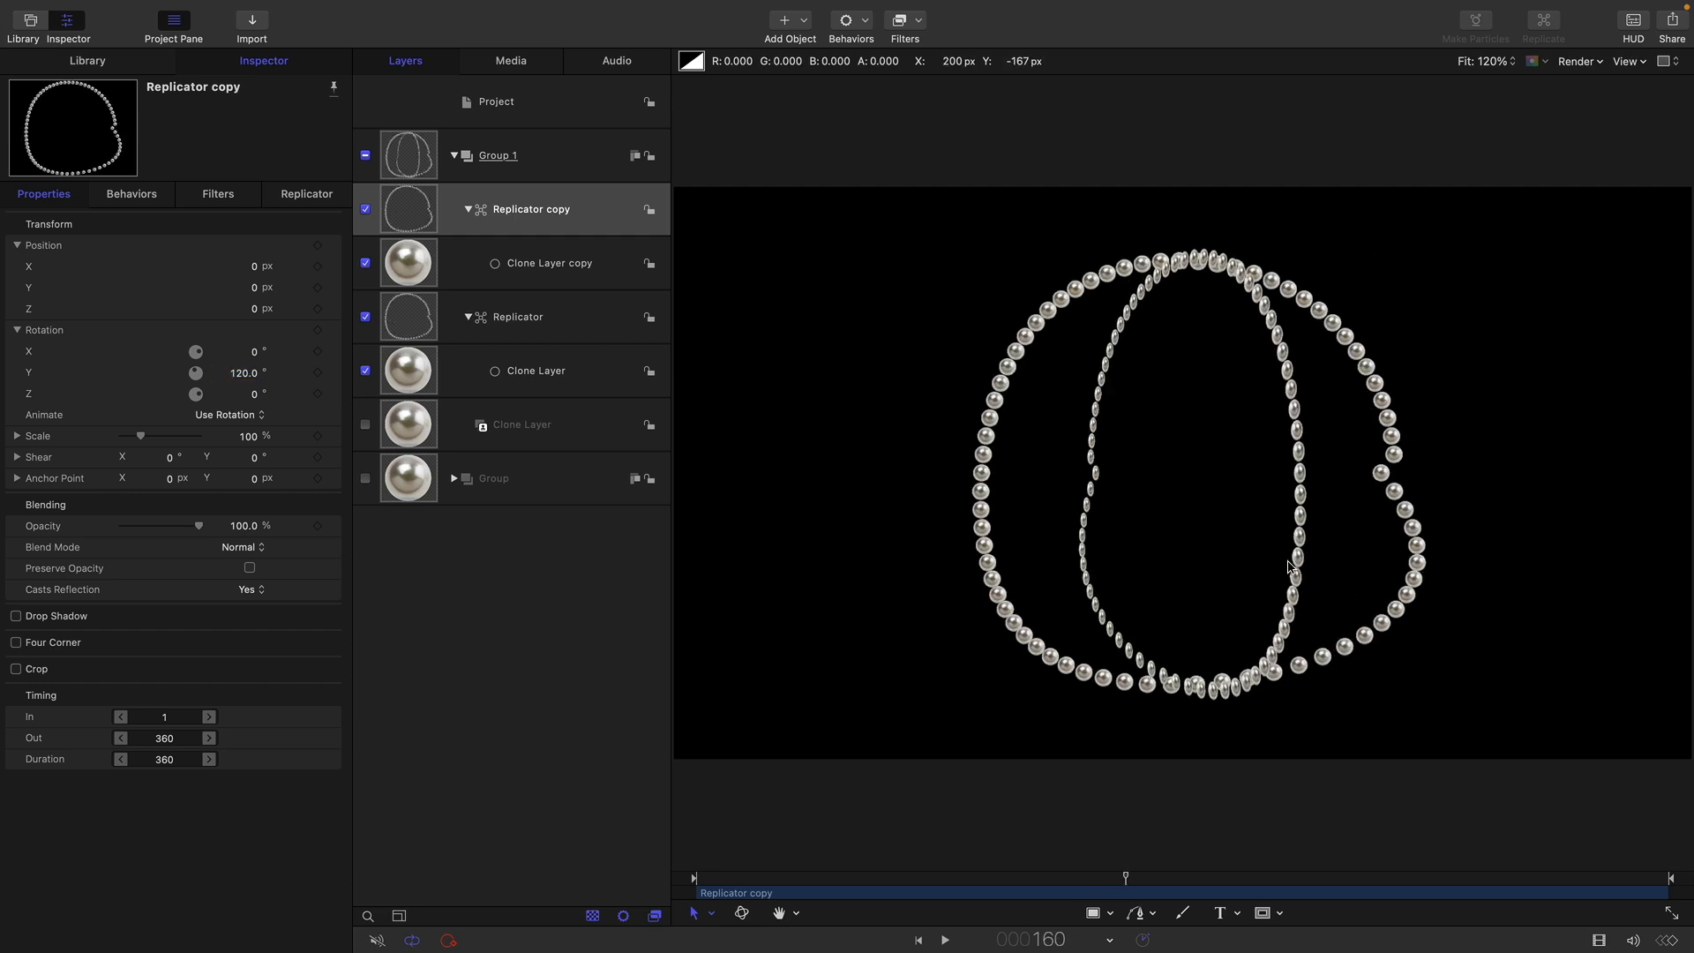
# Step: Enable 3D and Face Camera on both the Replicator copy and the original Replicator
pyautogui.click(315, 196)
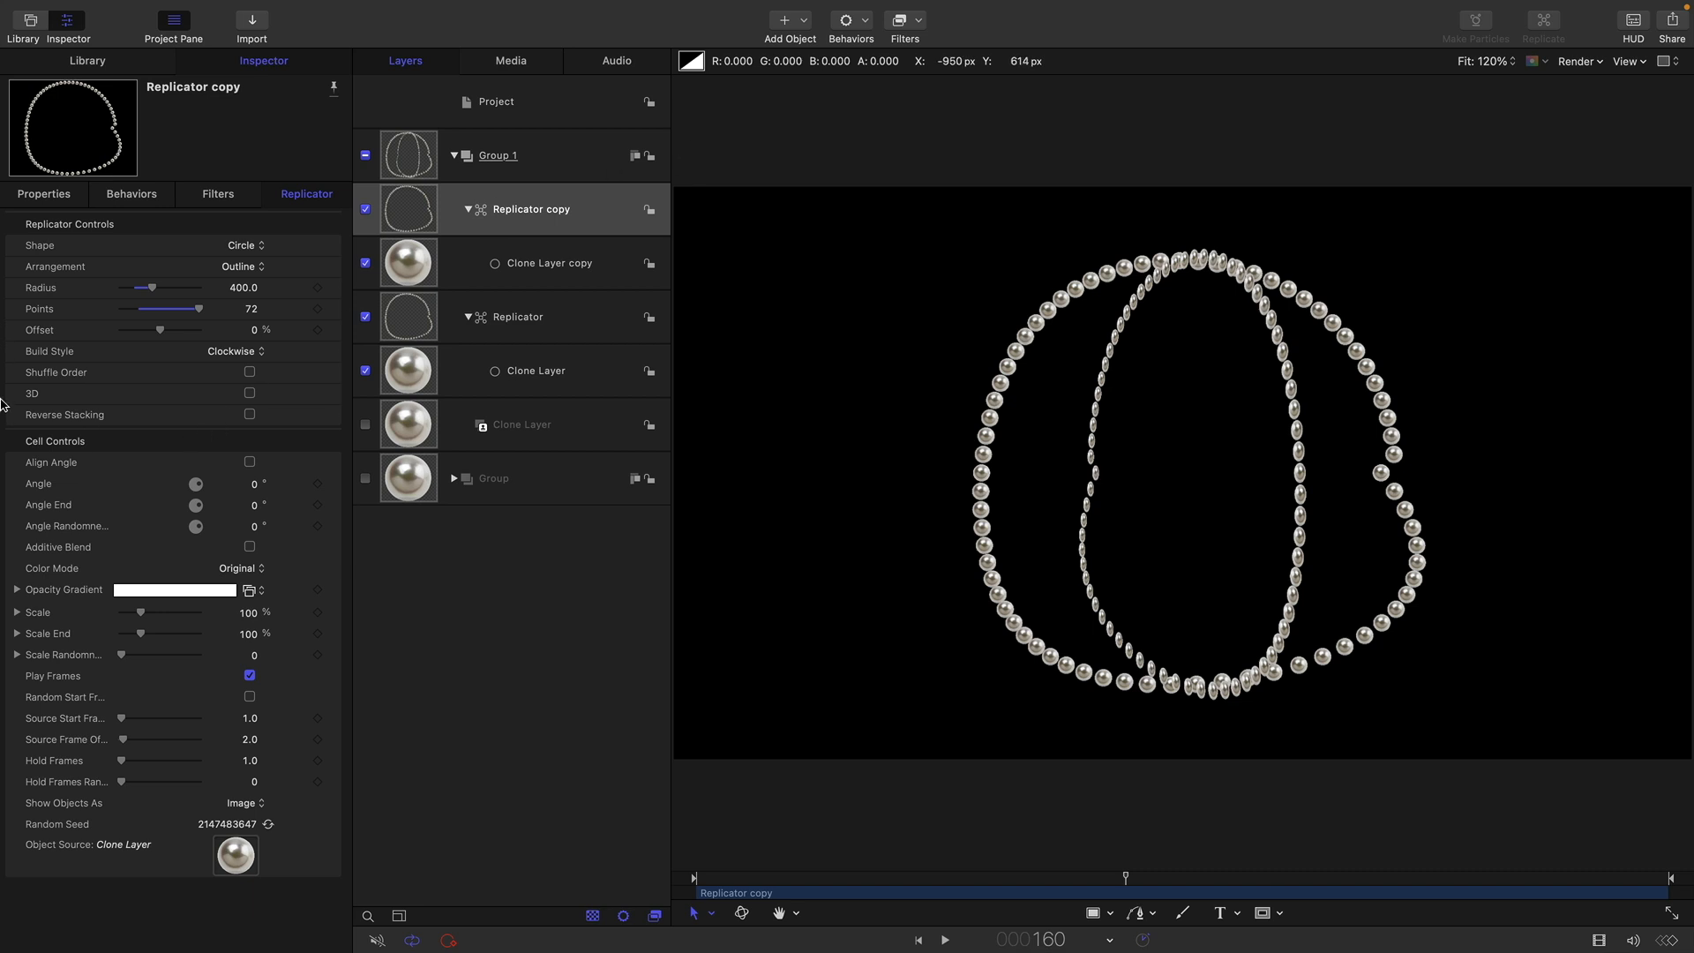
pyautogui.click(250, 393)
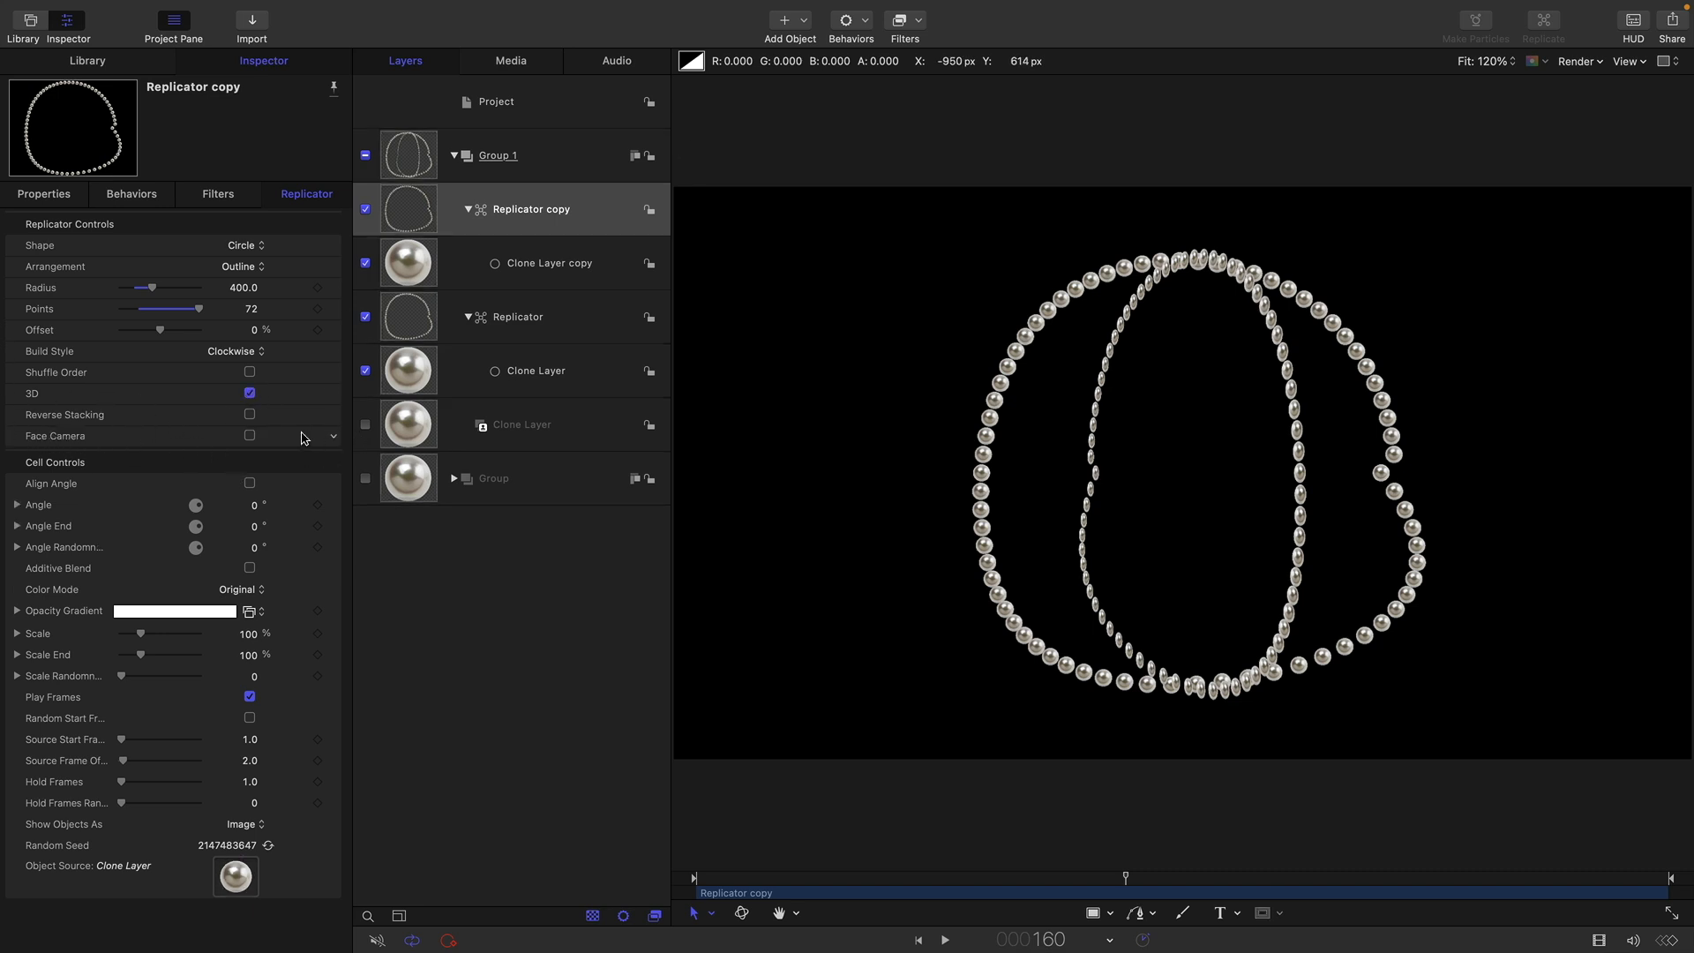
pyautogui.click(249, 436)
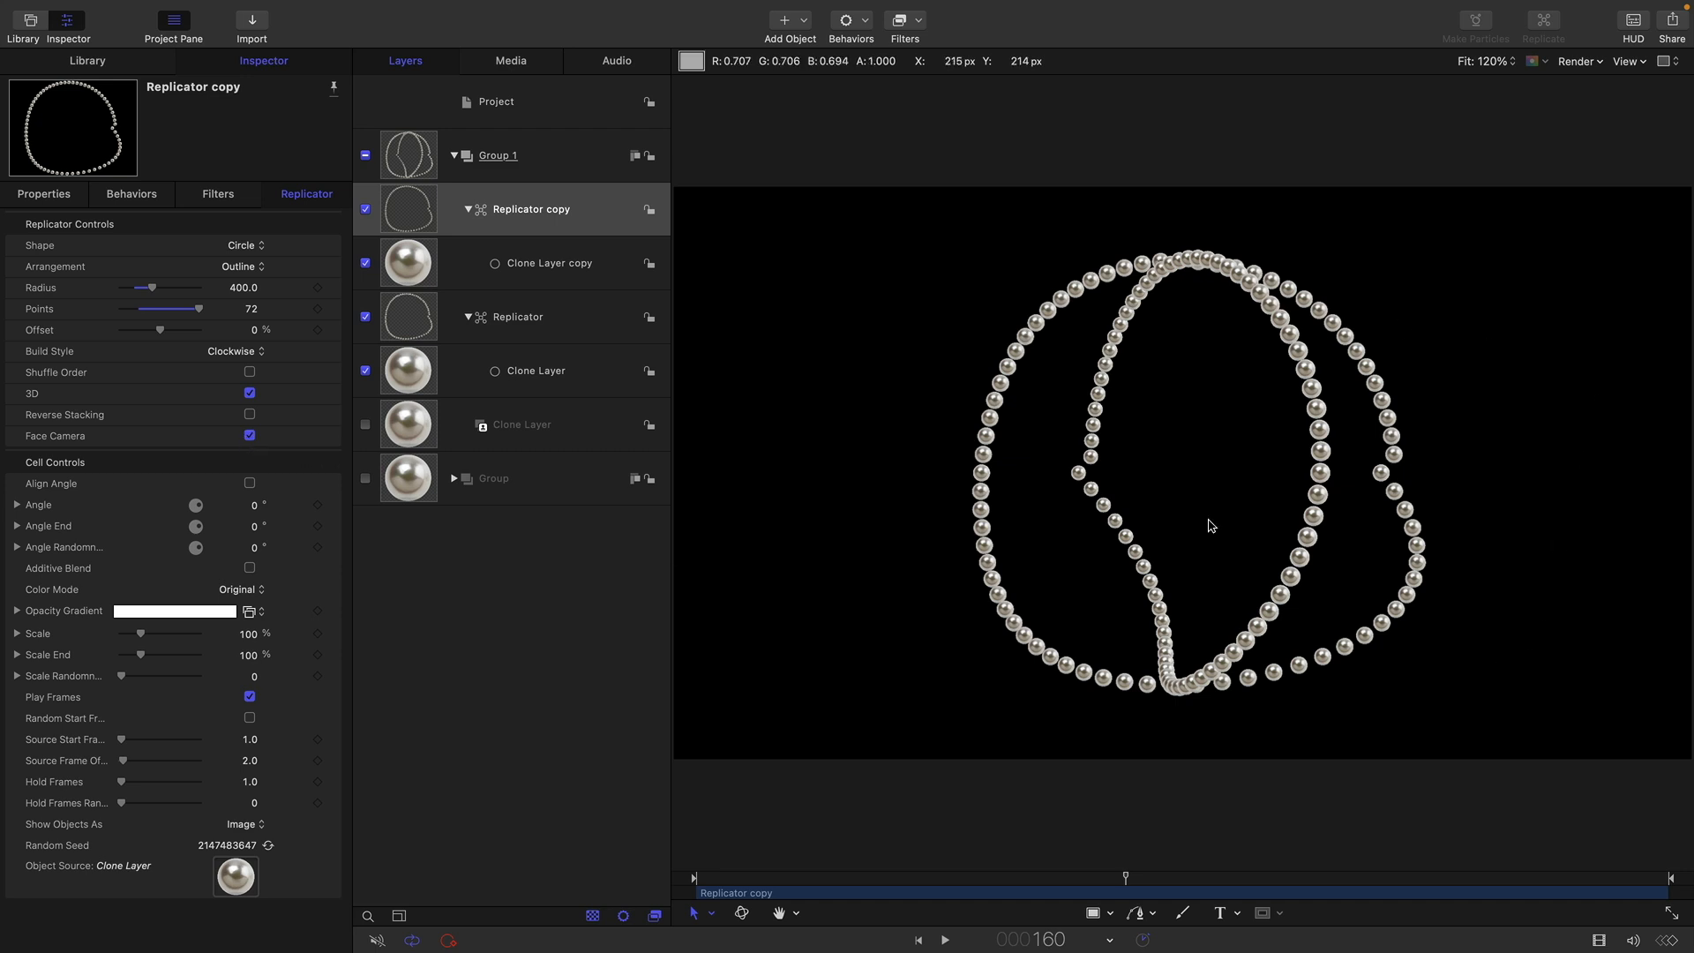
pyautogui.moveTo(1125, 878); pyautogui.dragTo(1304, 921)
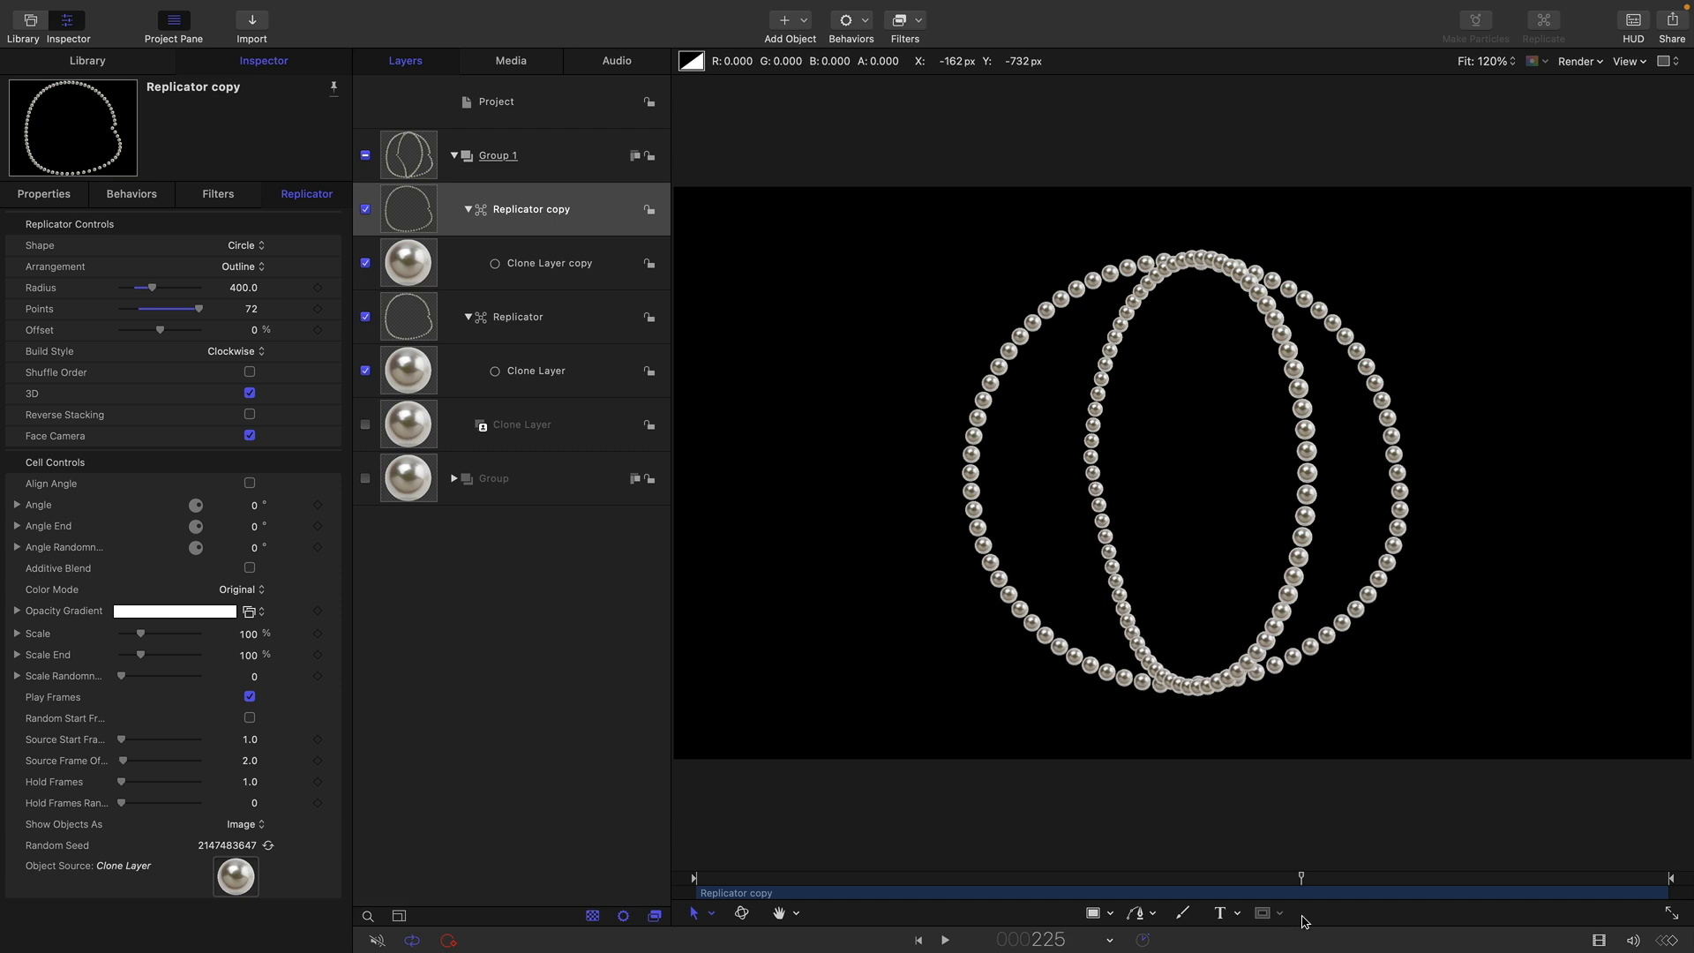
pyautogui.click(407, 322)
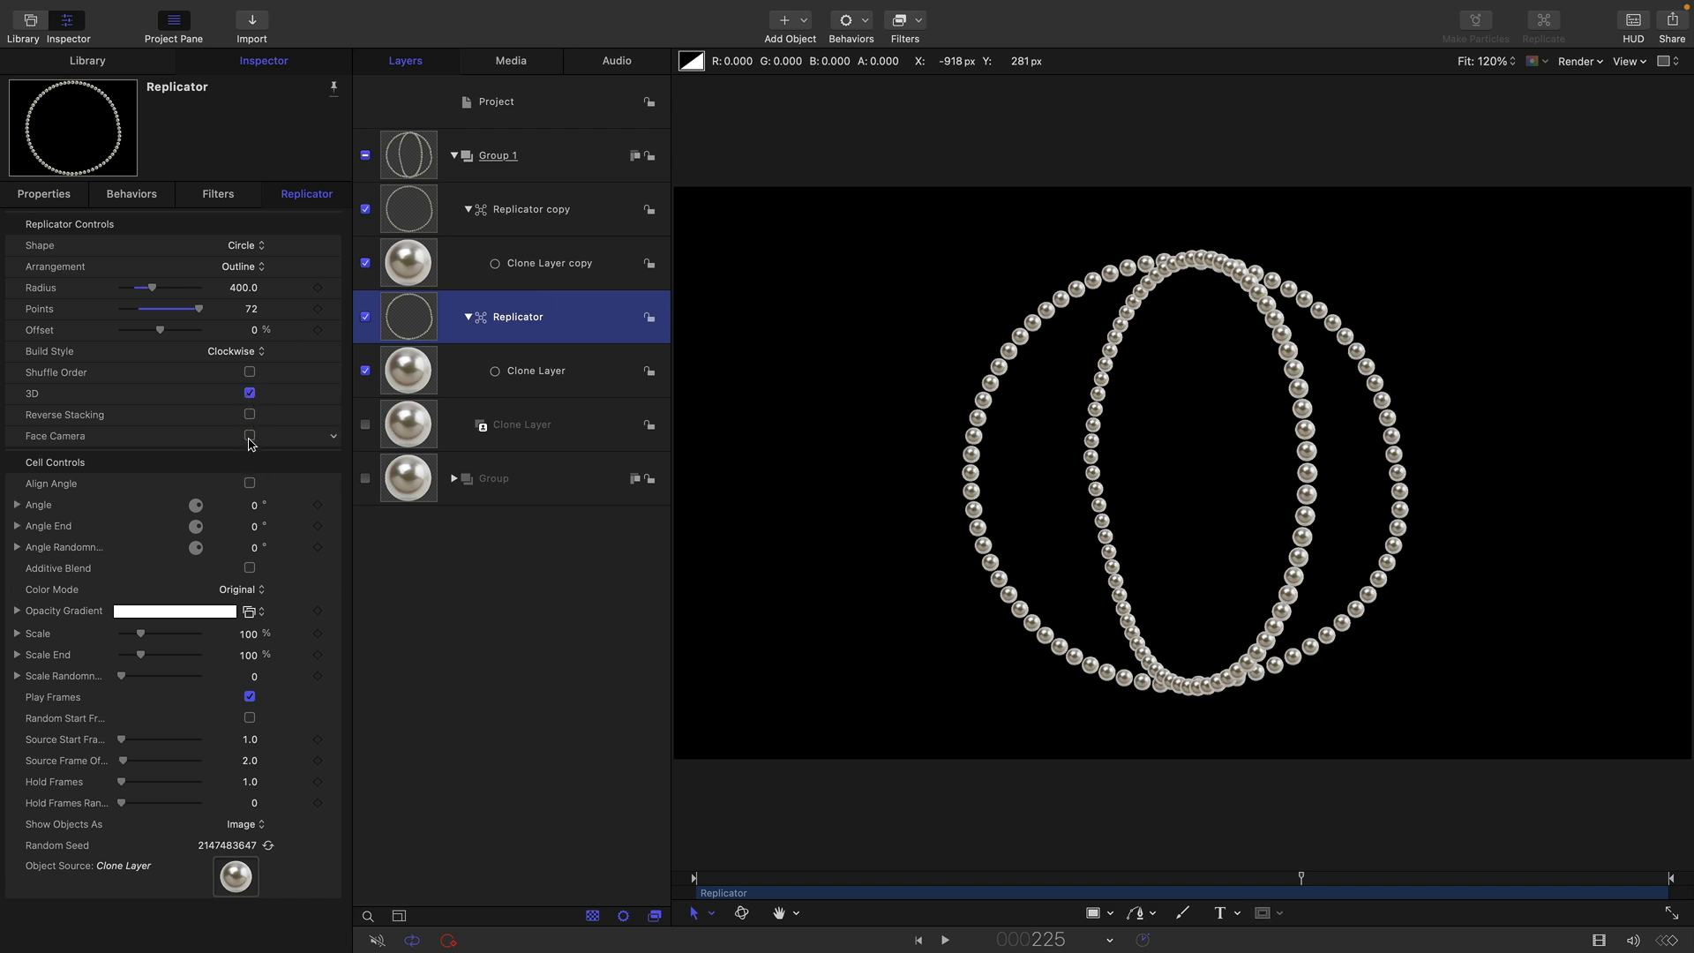
pyautogui.click(250, 435)
# Step: Duplicate the Replicator copy and set the new duplicate's Y rotation to 240°
pyautogui.click(407, 203)
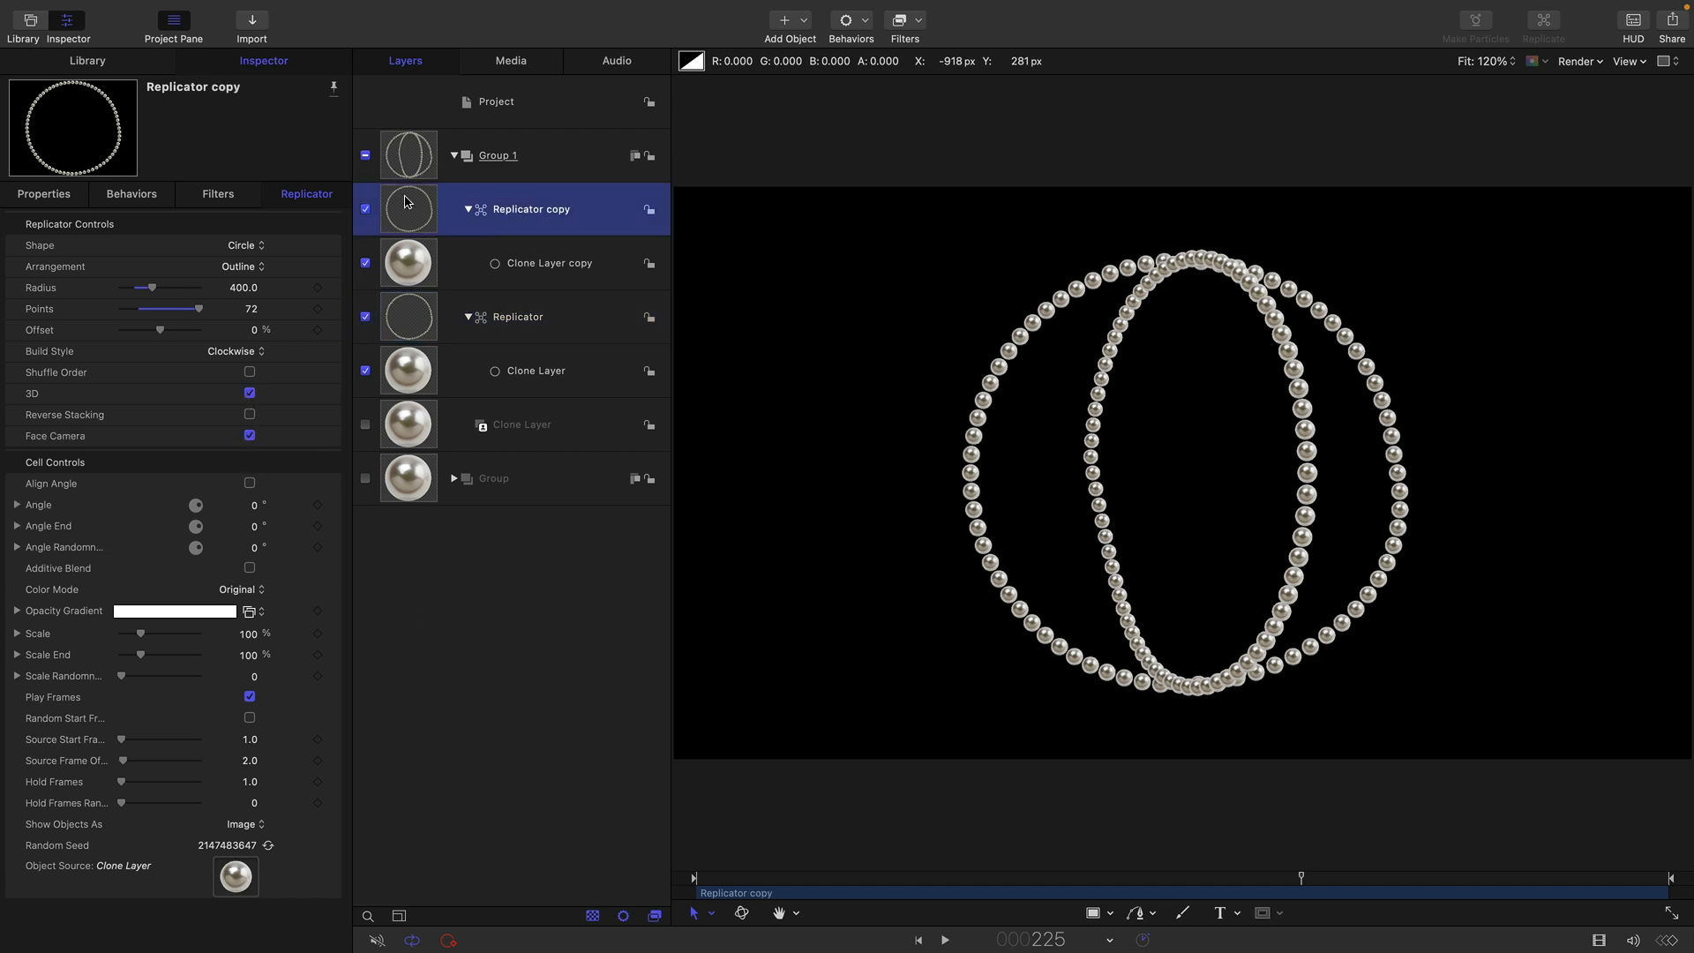
pyautogui.rightClick(407, 203)
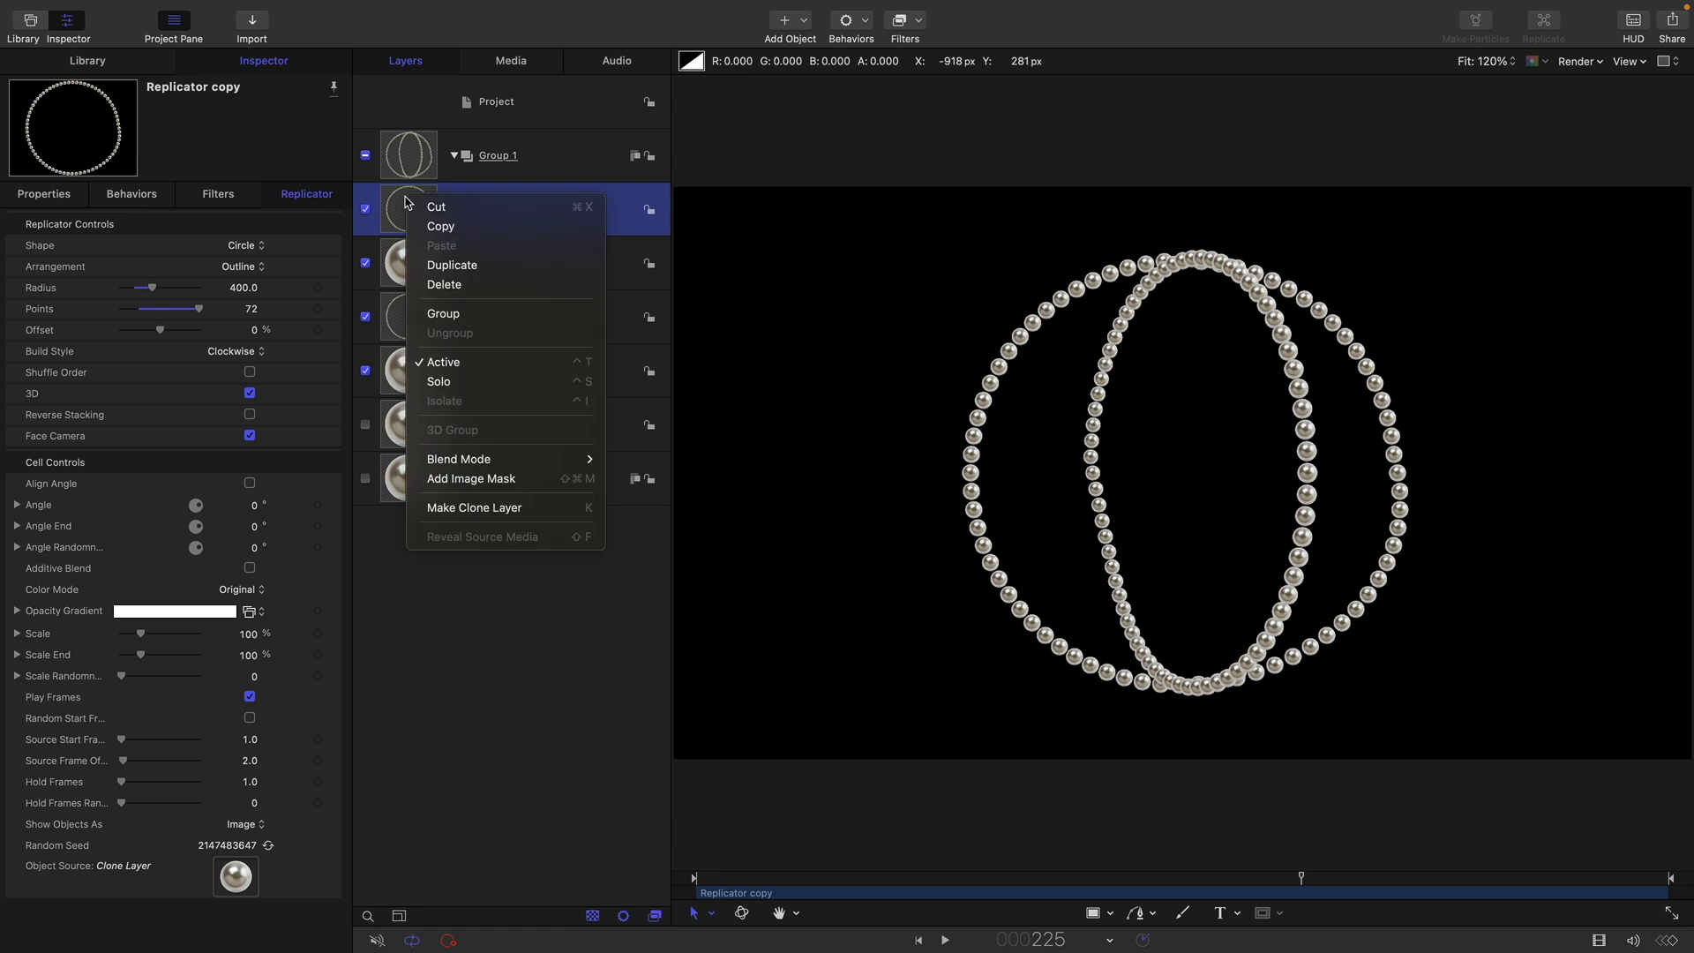
pyautogui.click(458, 269)
pyautogui.click(52, 198)
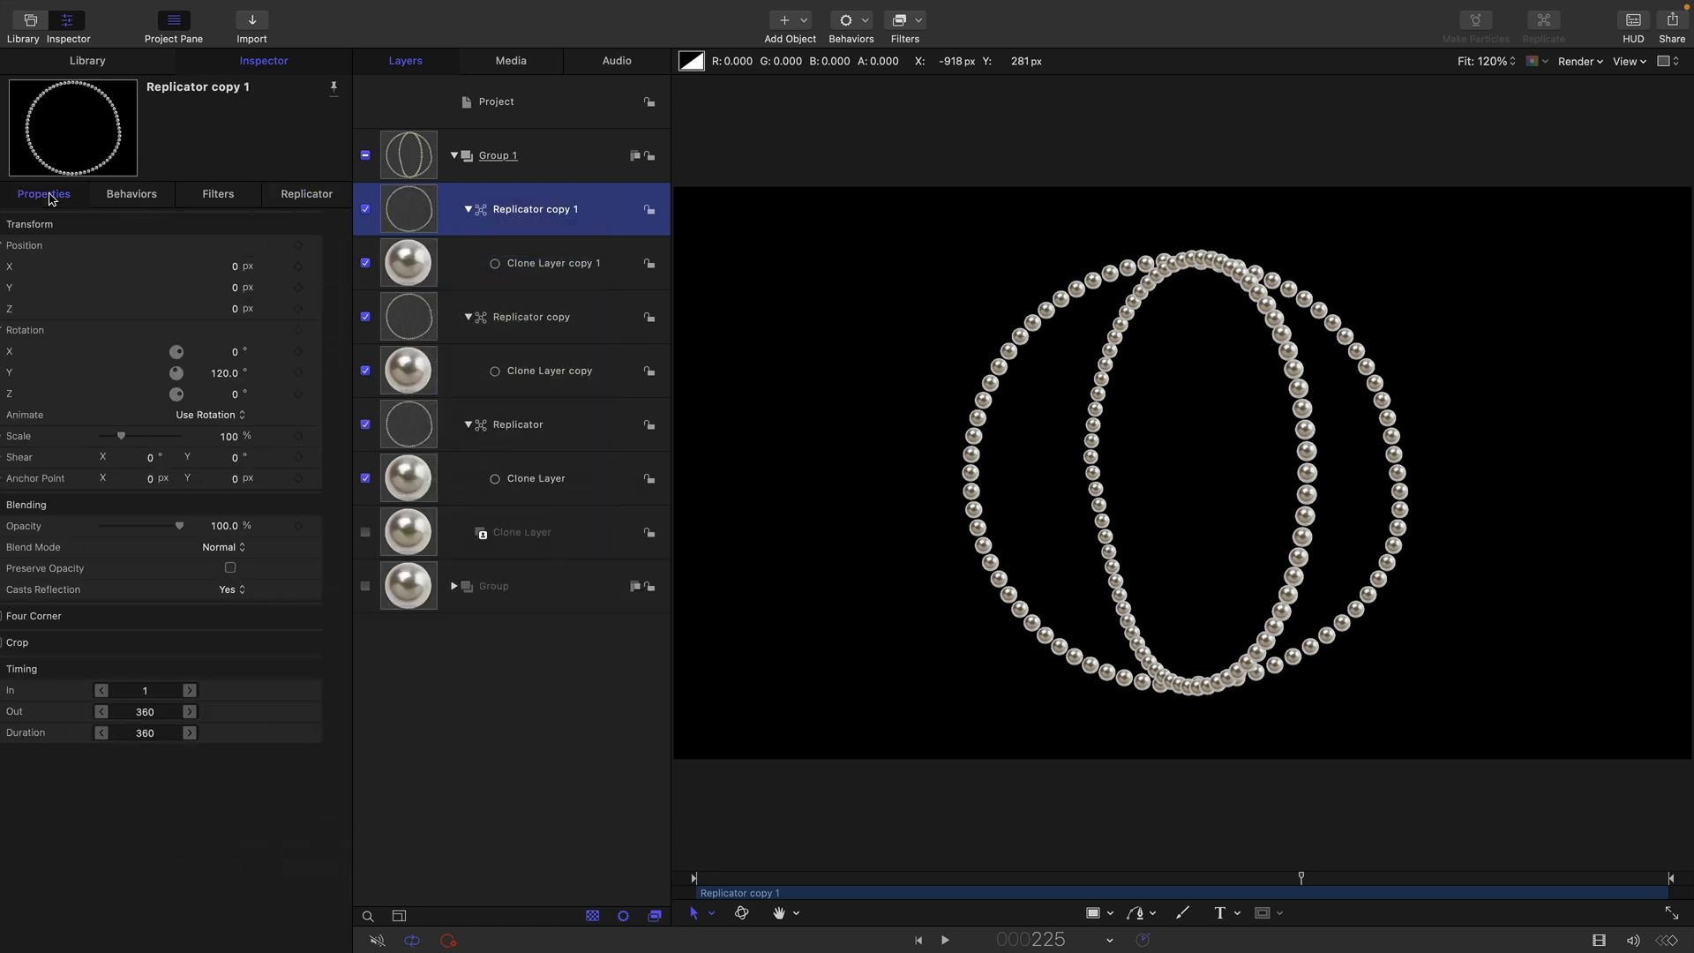
pyautogui.click(238, 374)
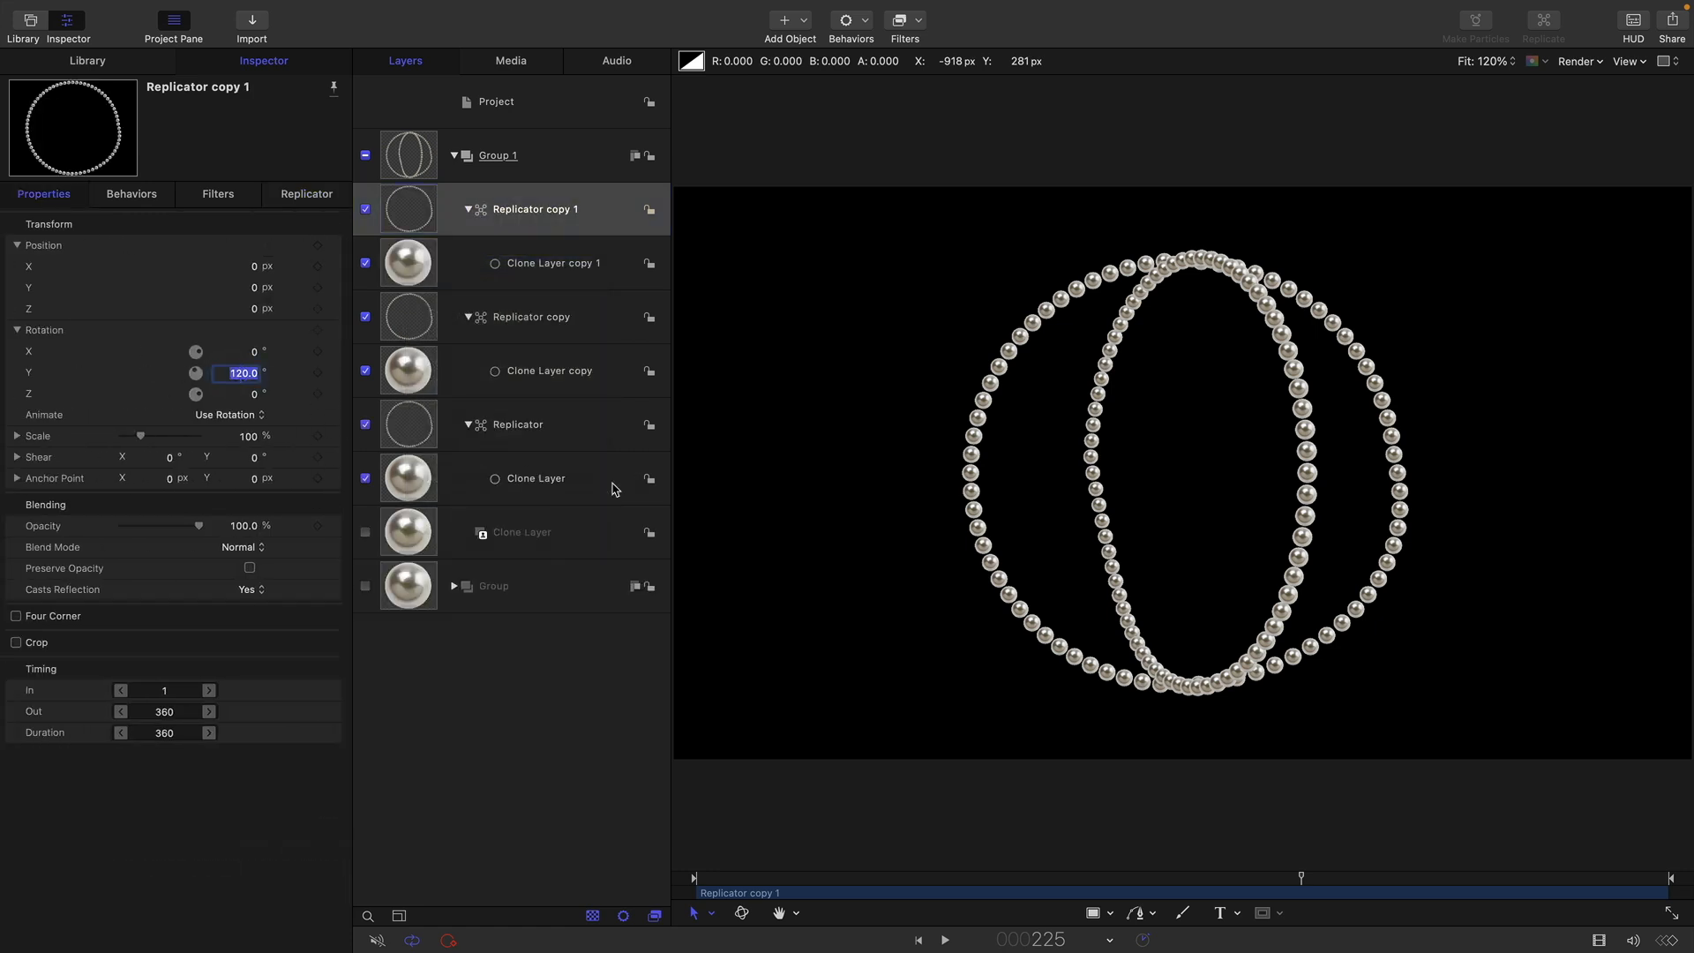
pyautogui.write('240')
pyautogui.press('Return')
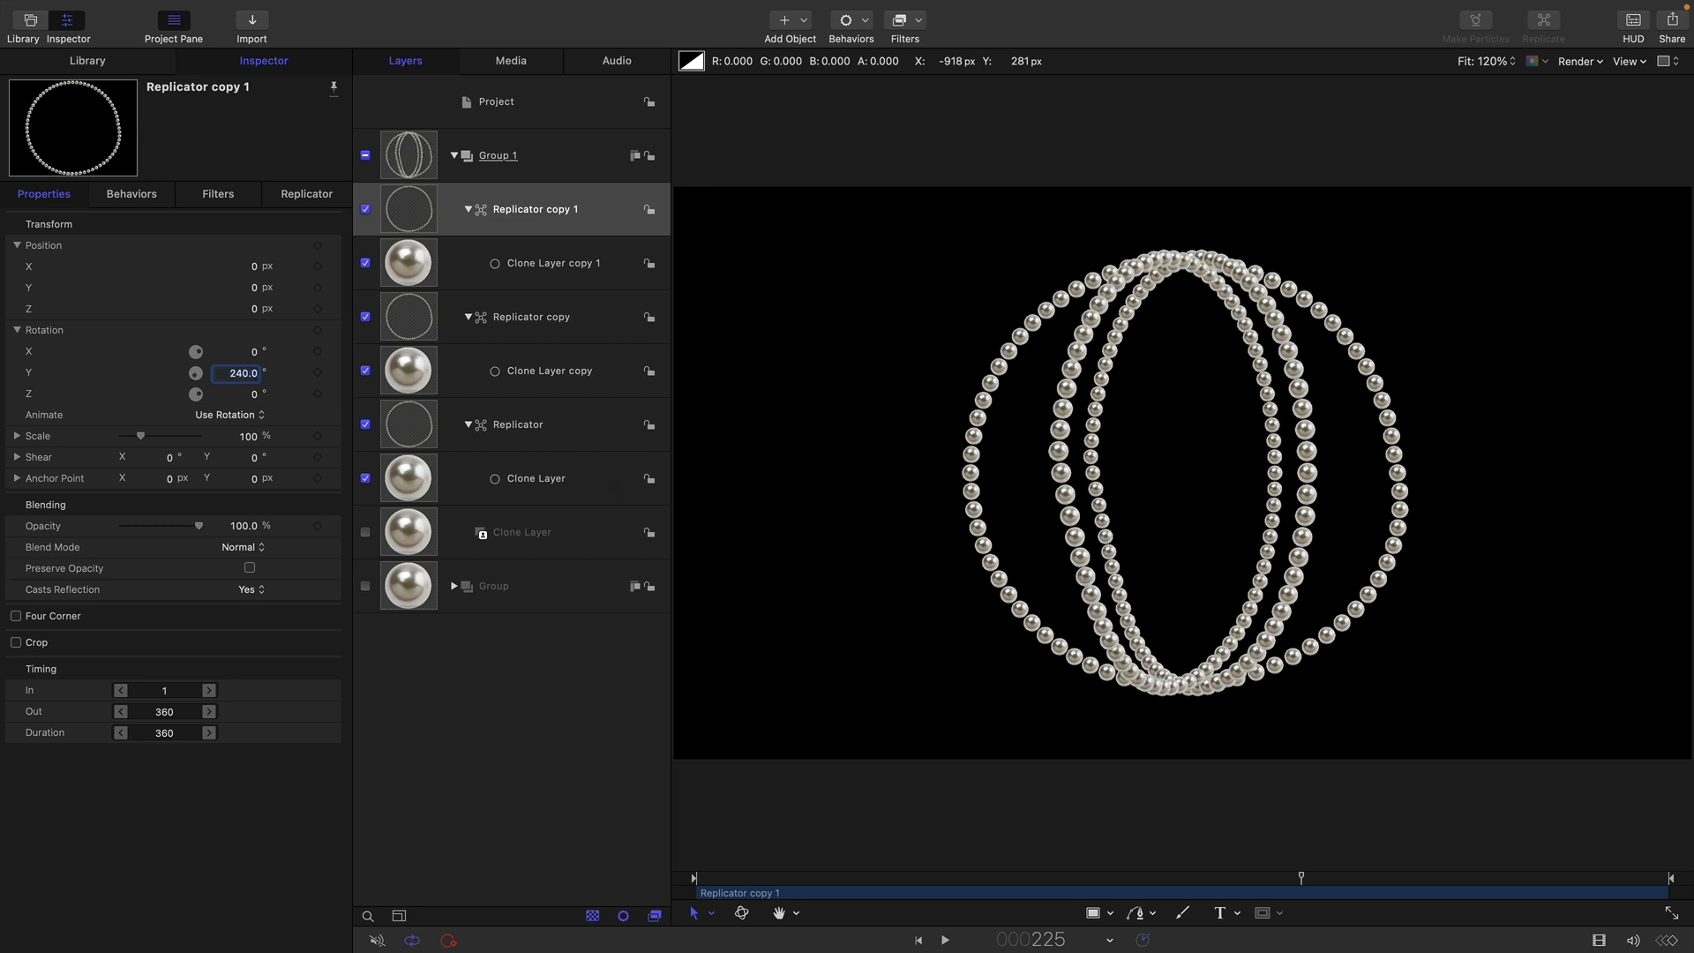
# Step: Play the animation of the three pearl strands from the start to check it
pyautogui.click(918, 940)
pyautogui.click(945, 940)
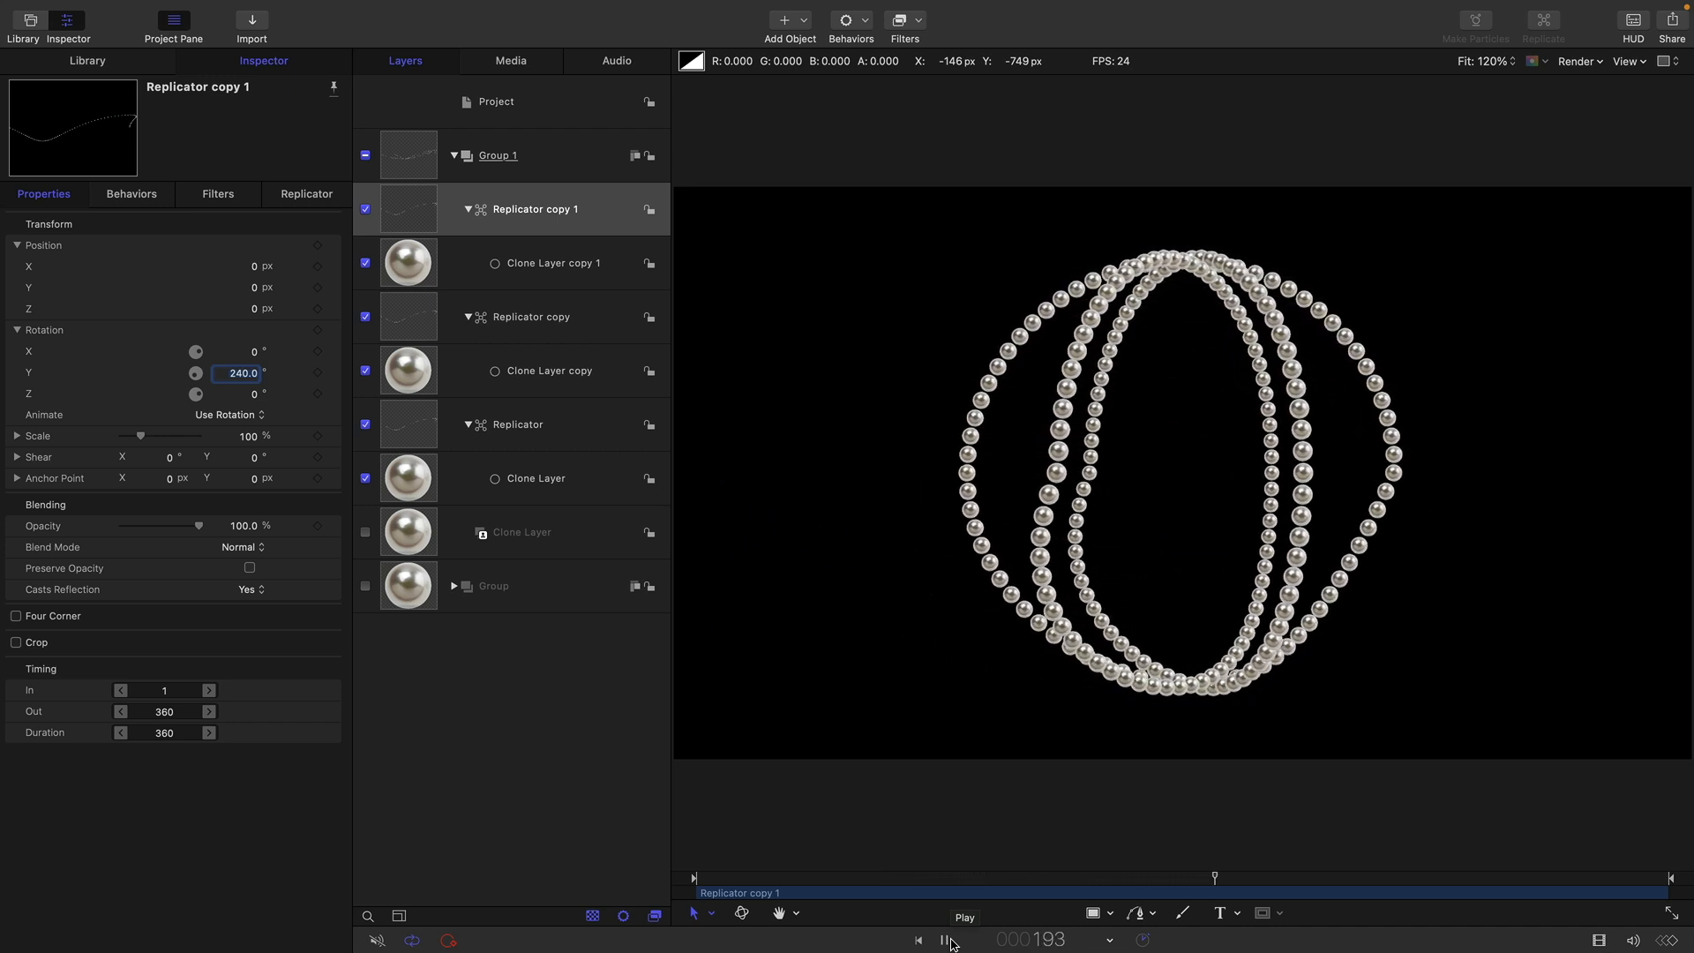
pyautogui.click(945, 940)
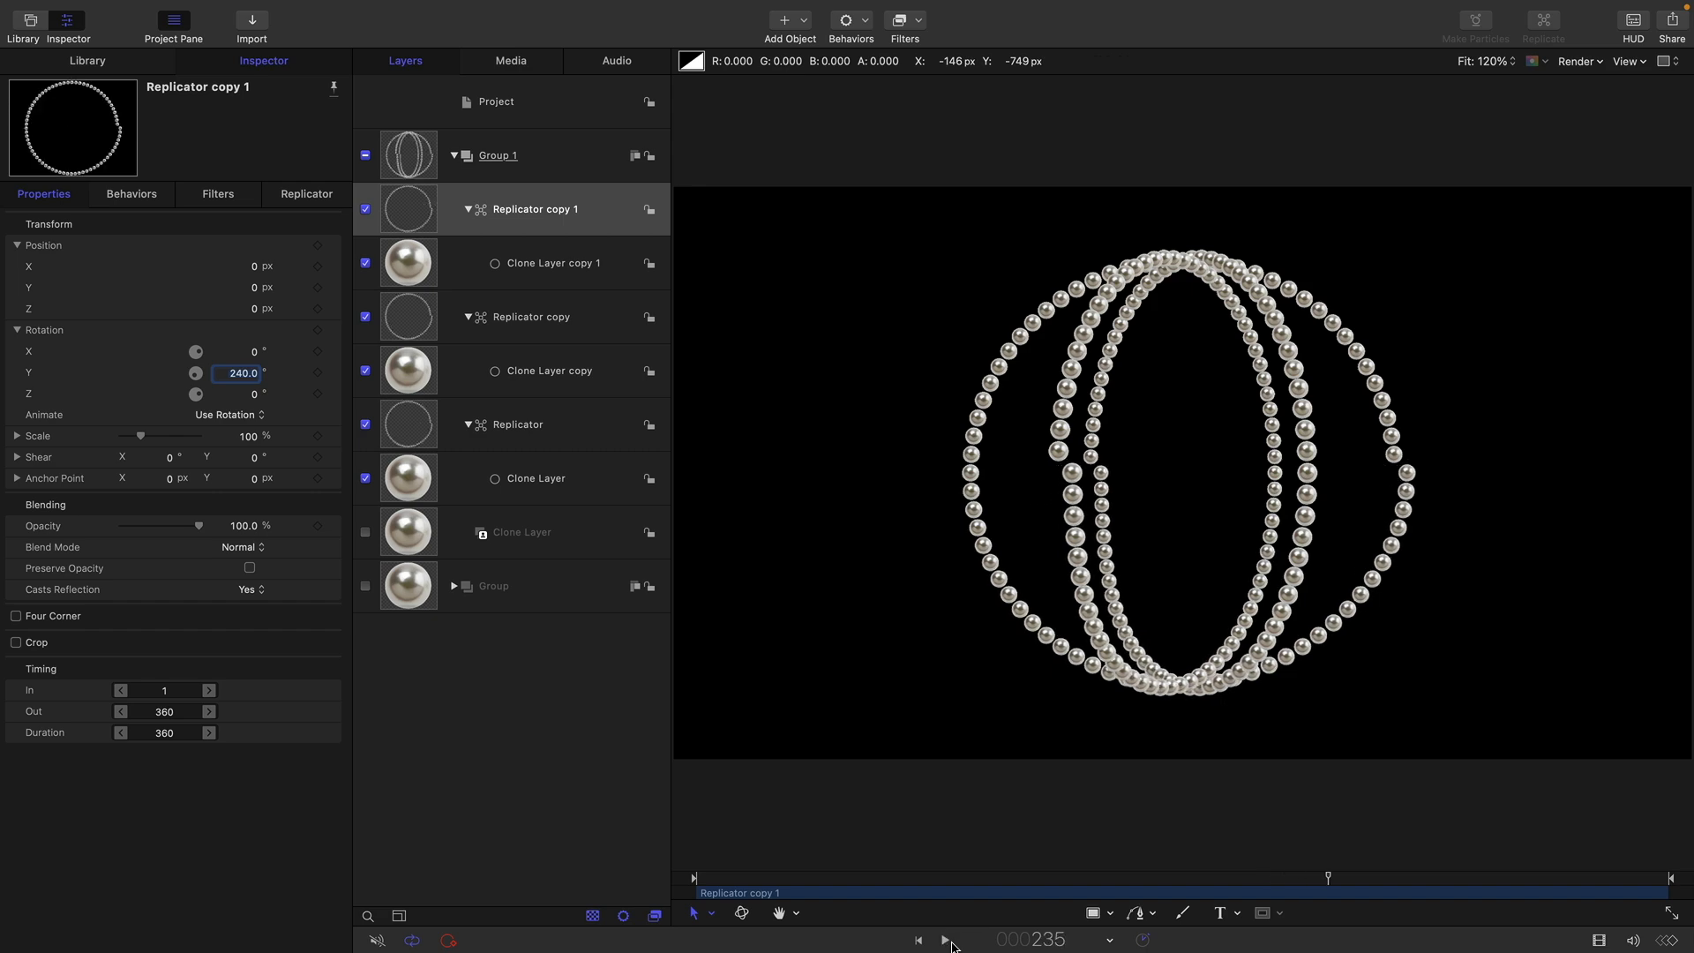
# Step: Add a camera to the project and switch the 2D groups to 3D
pyautogui.click(498, 214)
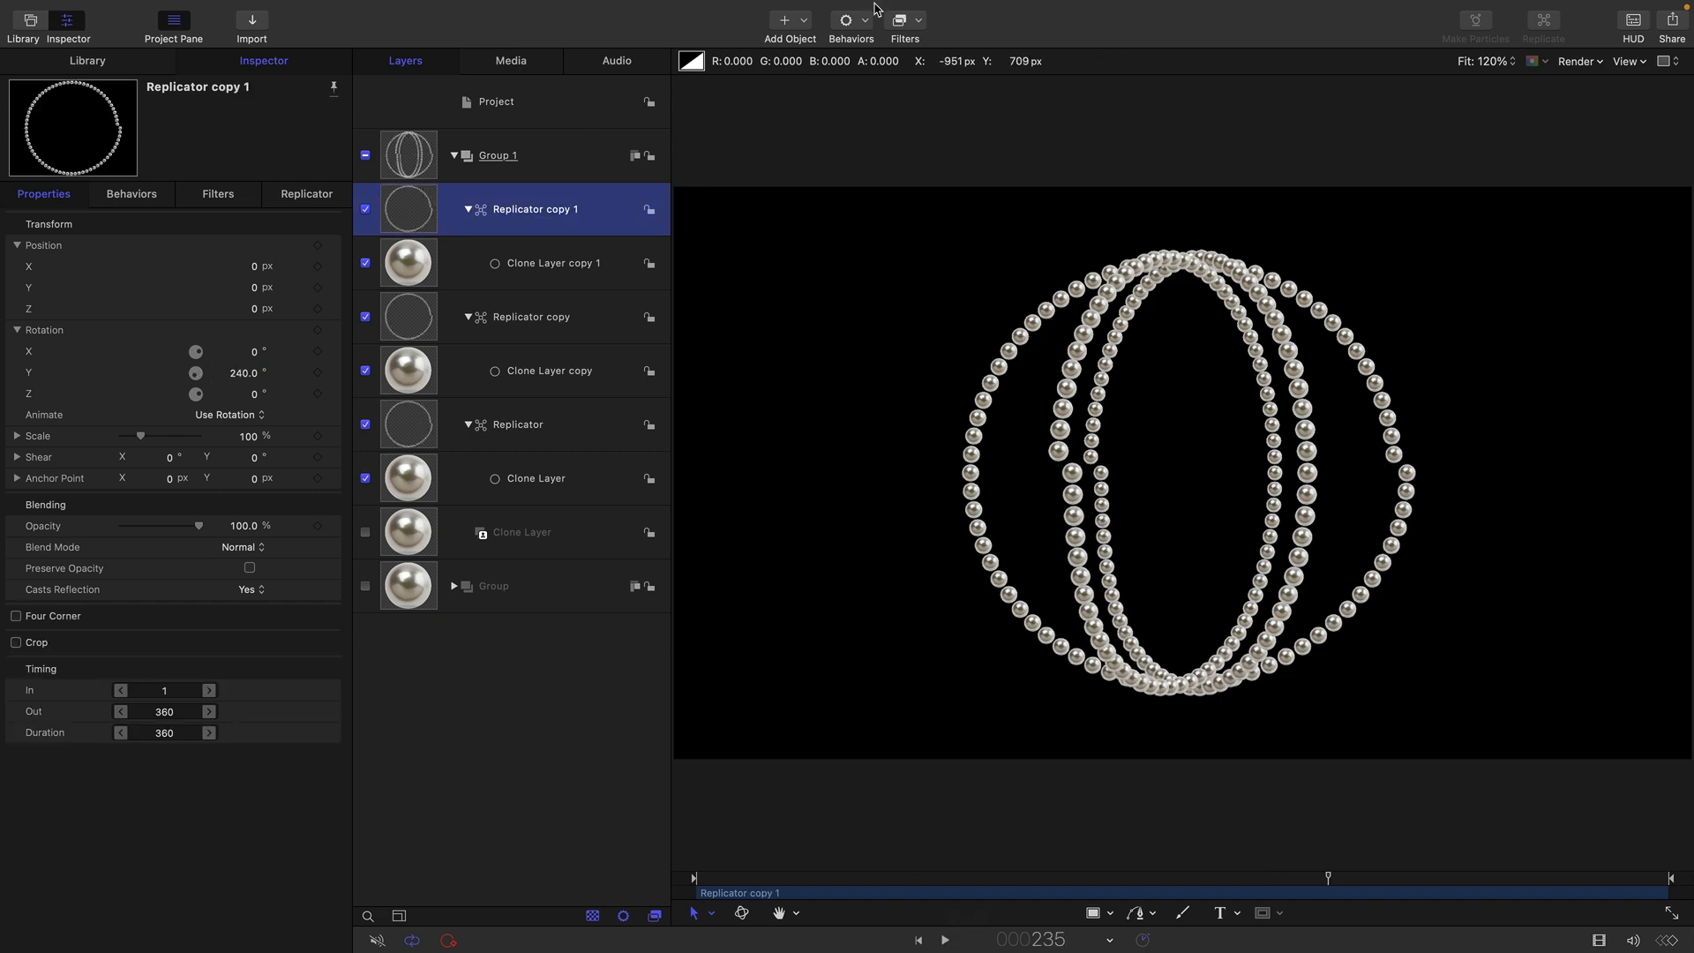
pyautogui.click(804, 25)
pyautogui.click(813, 84)
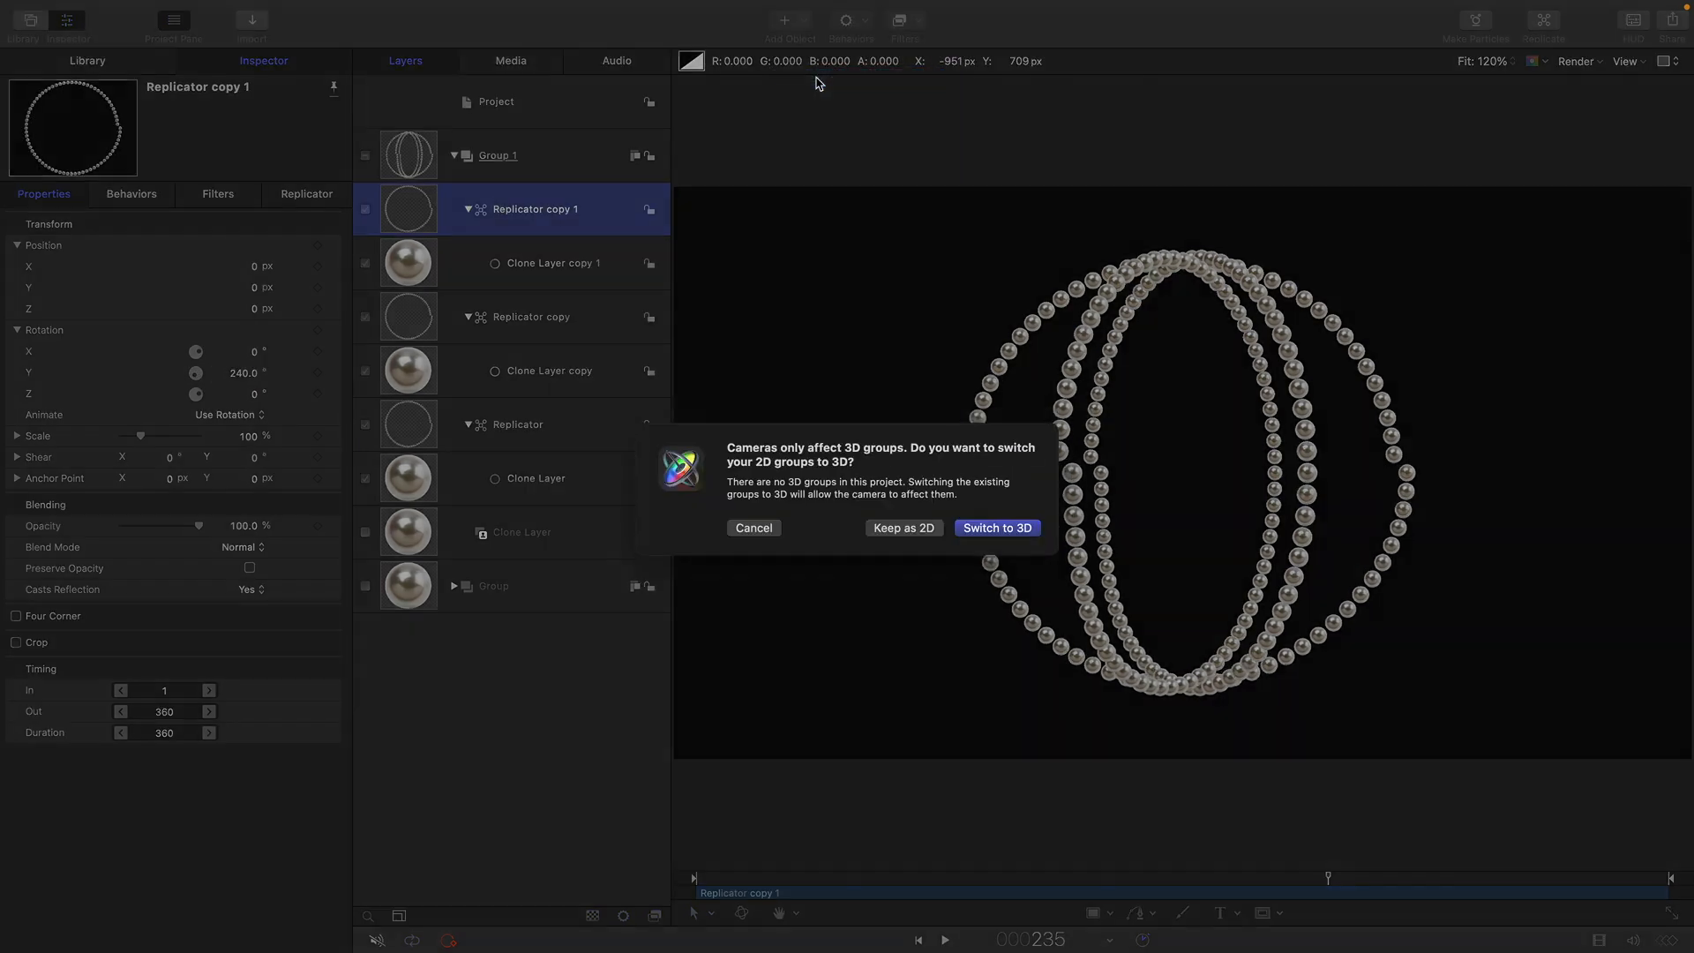
pyautogui.click(998, 539)
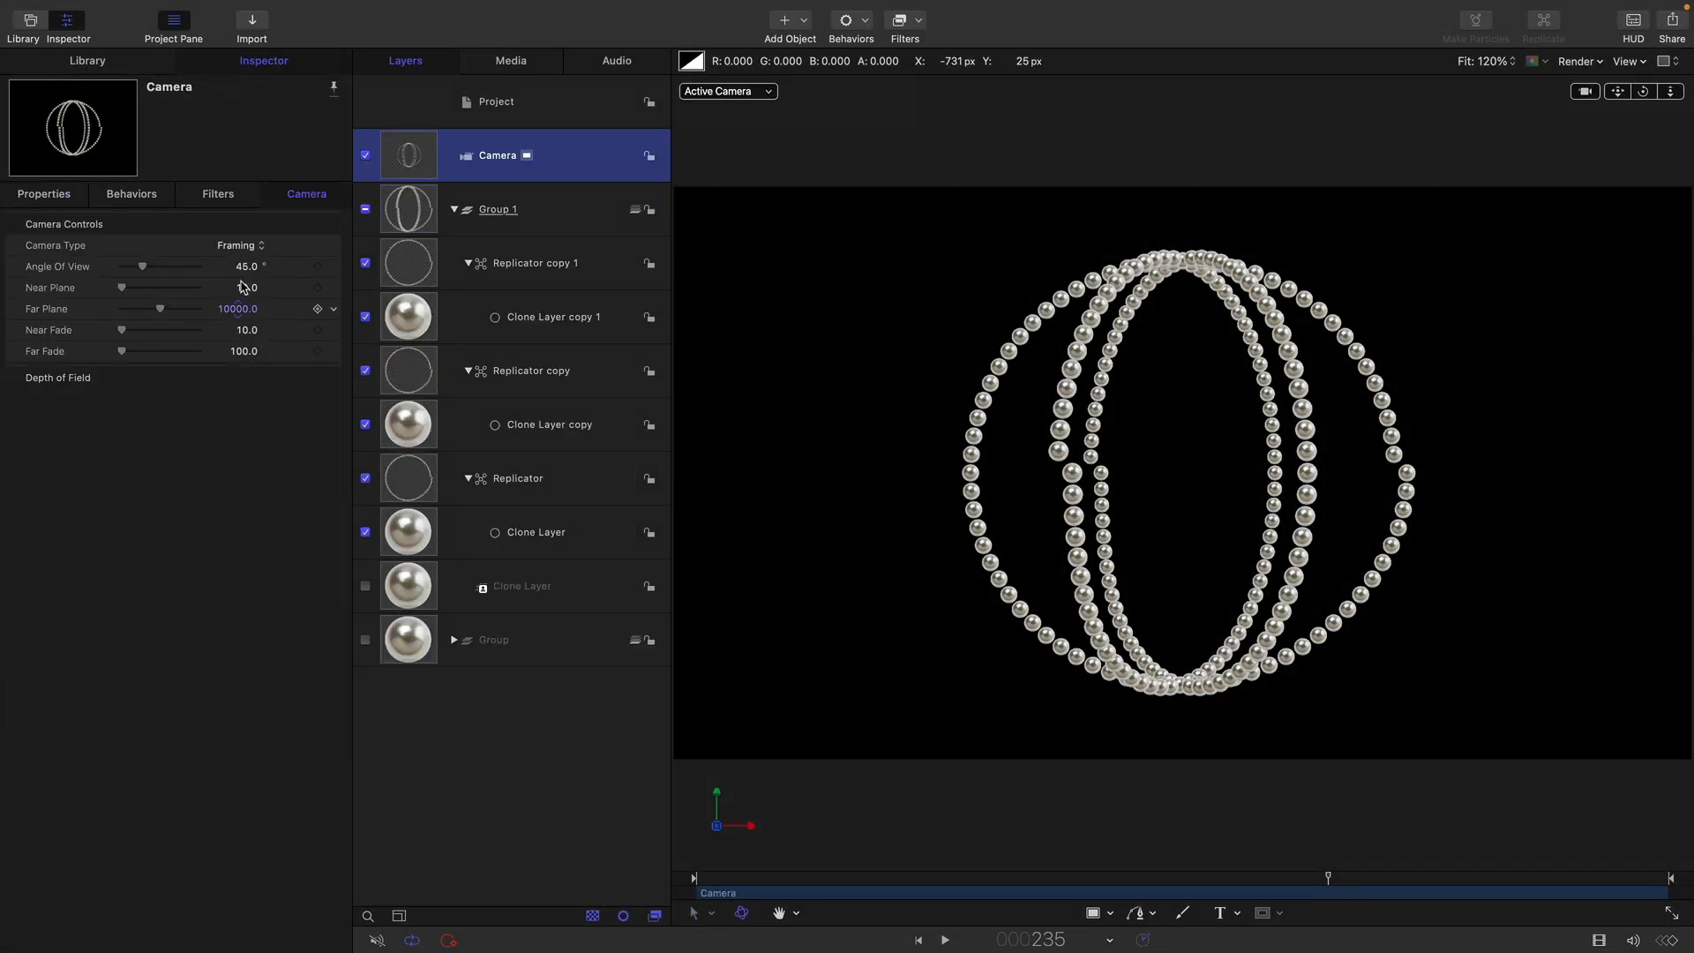
# Step: Set the camera's Angle Of View to 90° and scrub back to frame 50
pyautogui.click(247, 267)
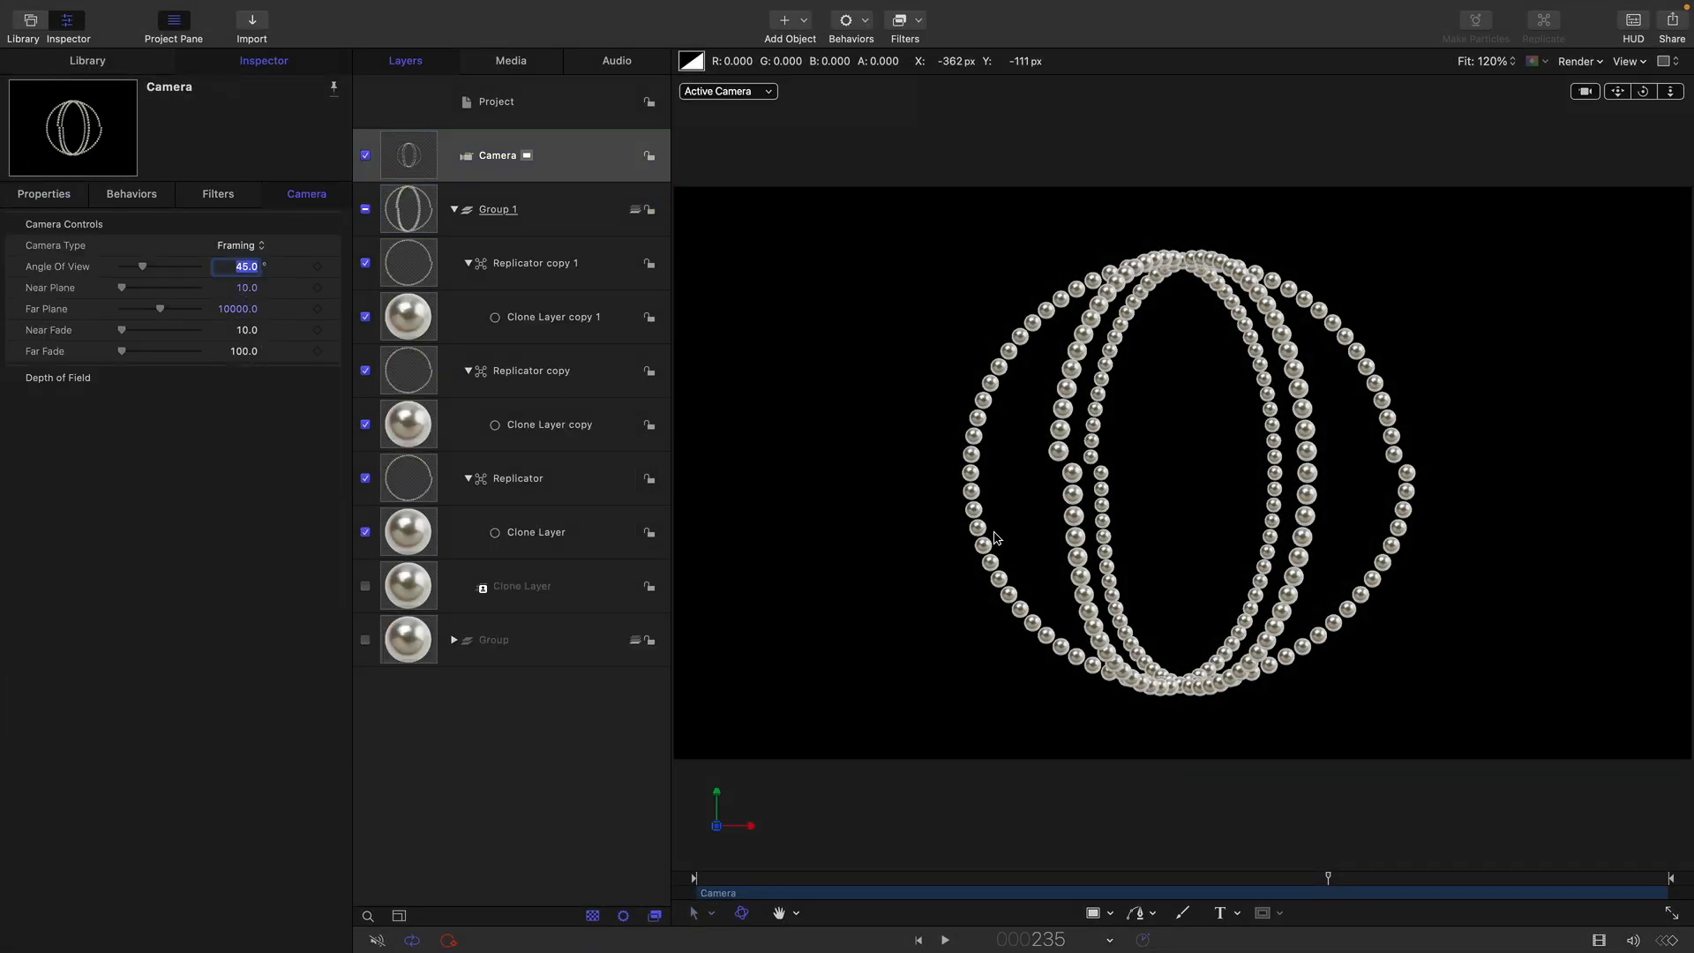
pyautogui.write('90')
pyautogui.press('Return')
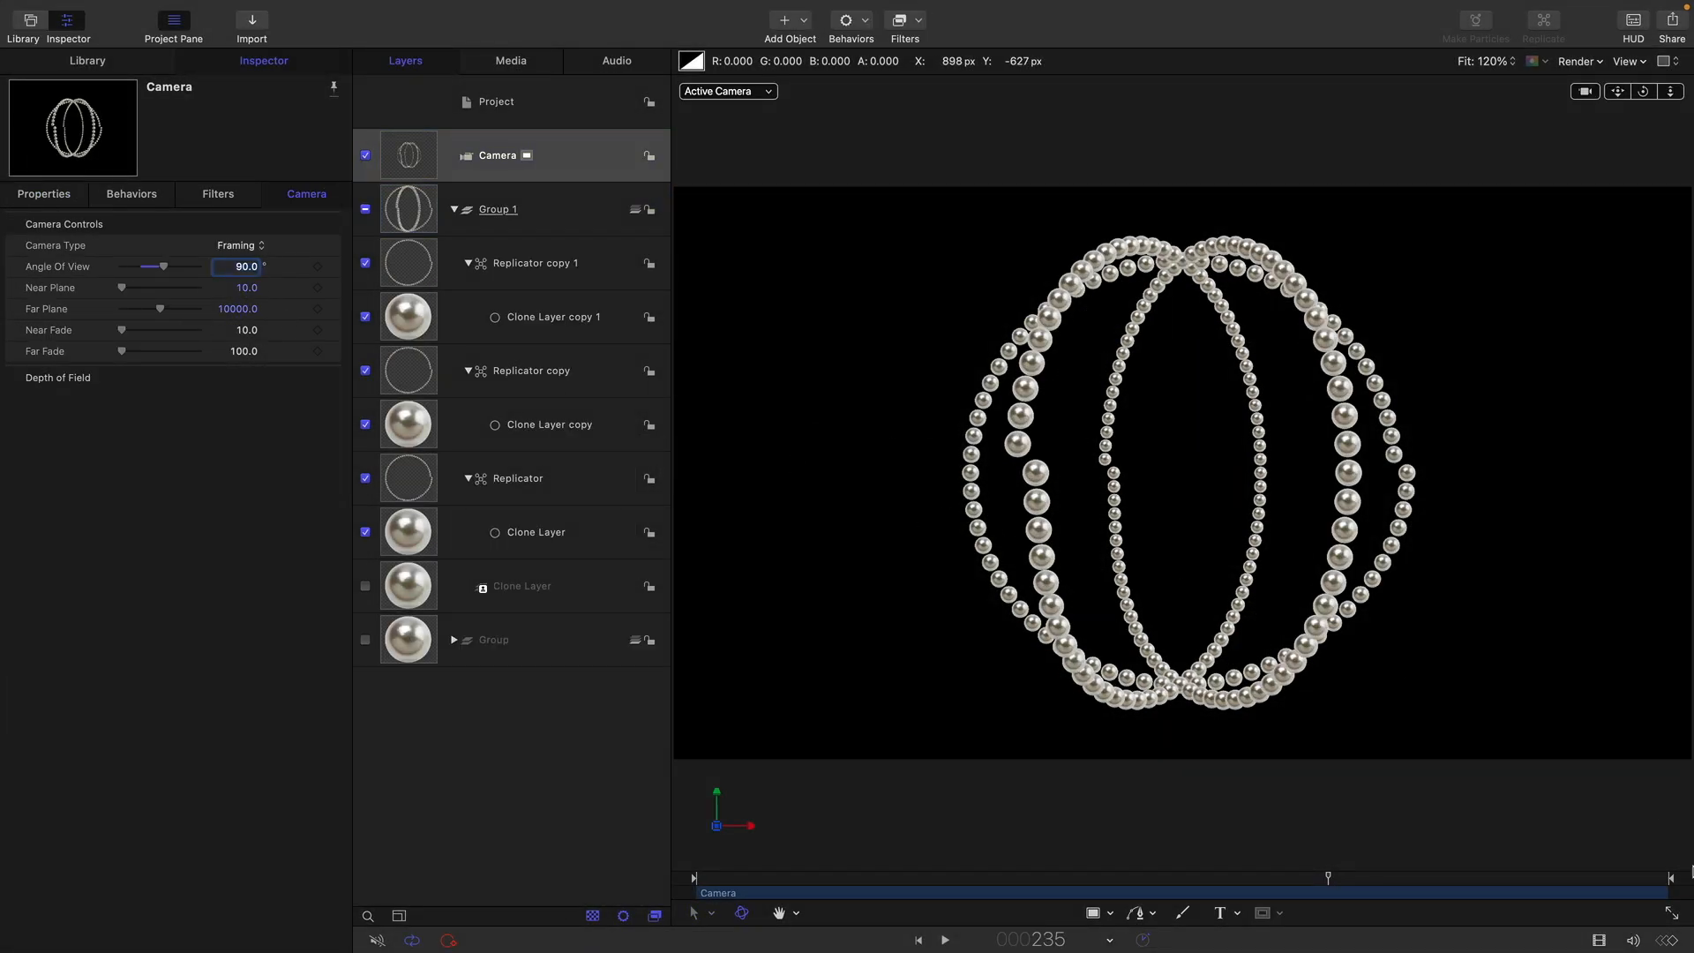
pyautogui.moveTo(1327, 878); pyautogui.dragTo(829, 872)
# Step: Add a Ramp parameter behavior to Group 1's X rotation with Start Value -45° and End Value 45°
pyautogui.click(413, 209)
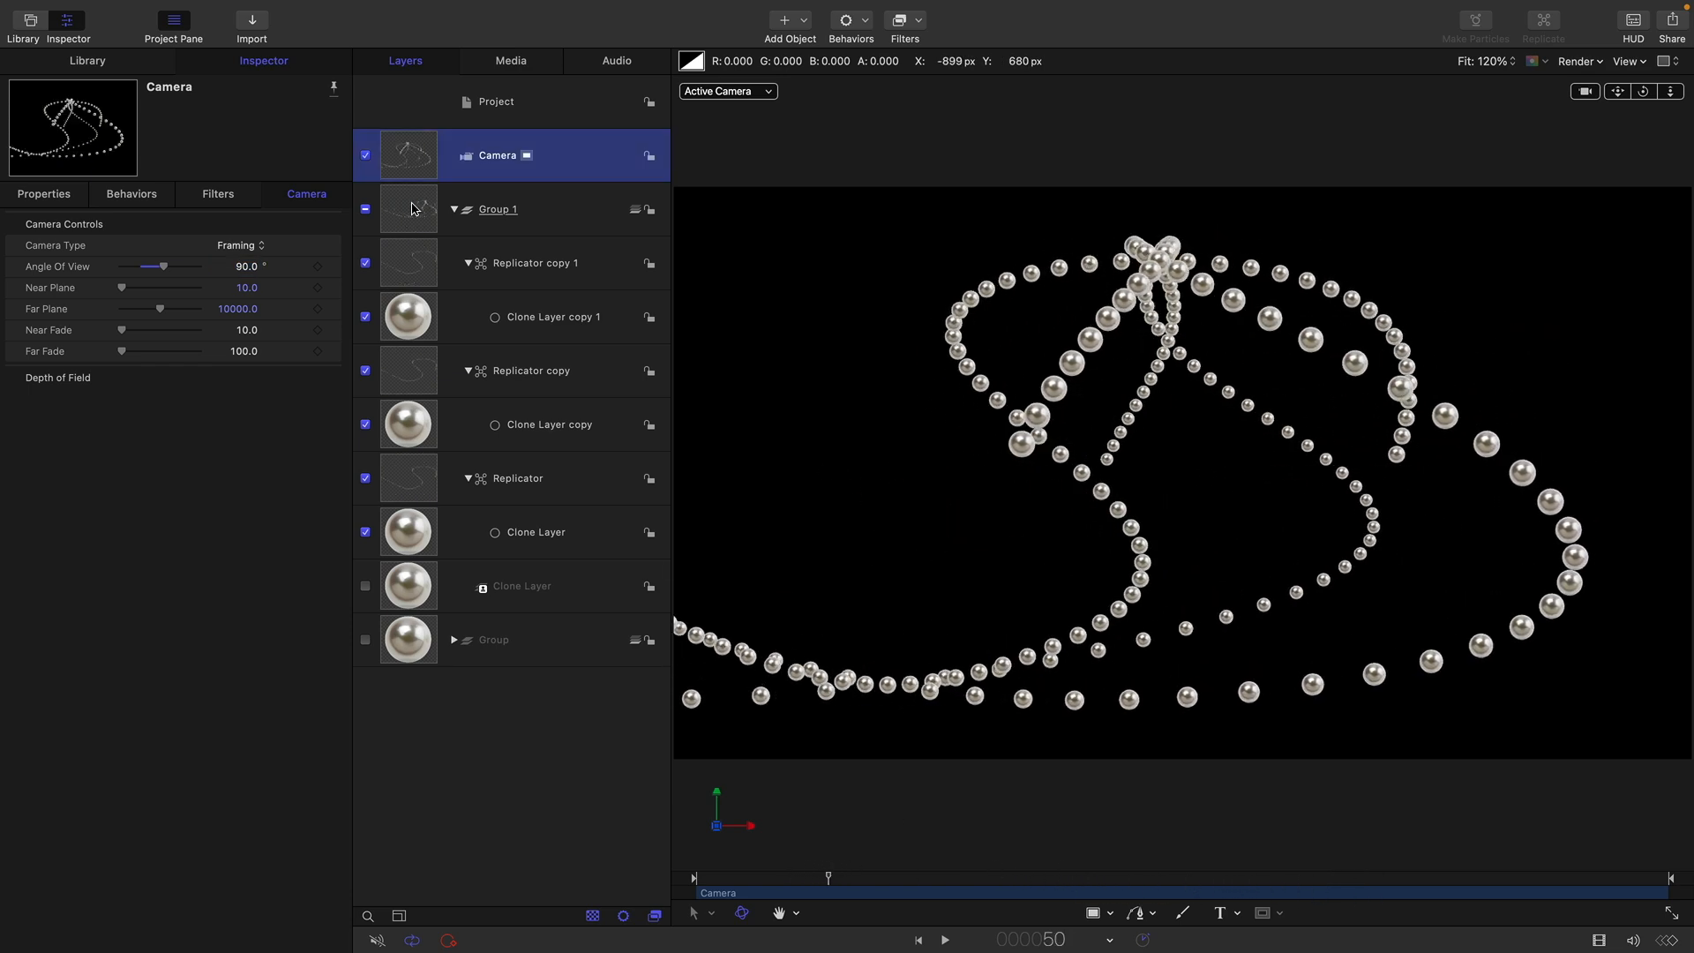
pyautogui.click(58, 196)
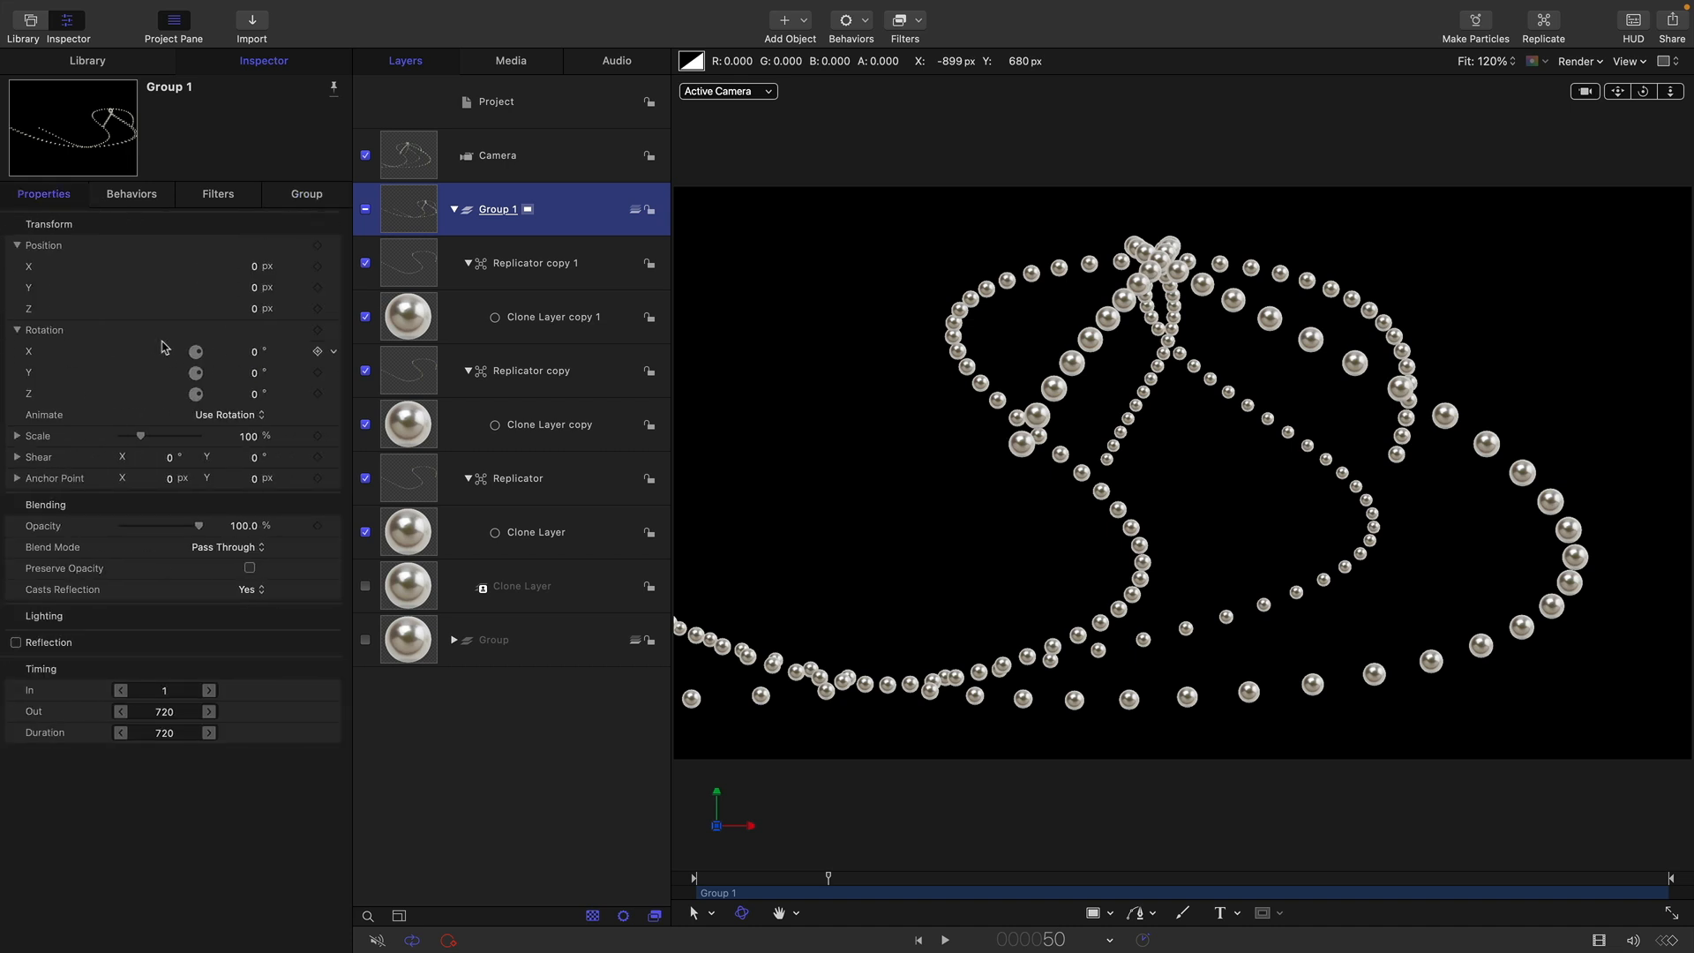
pyautogui.click(337, 354)
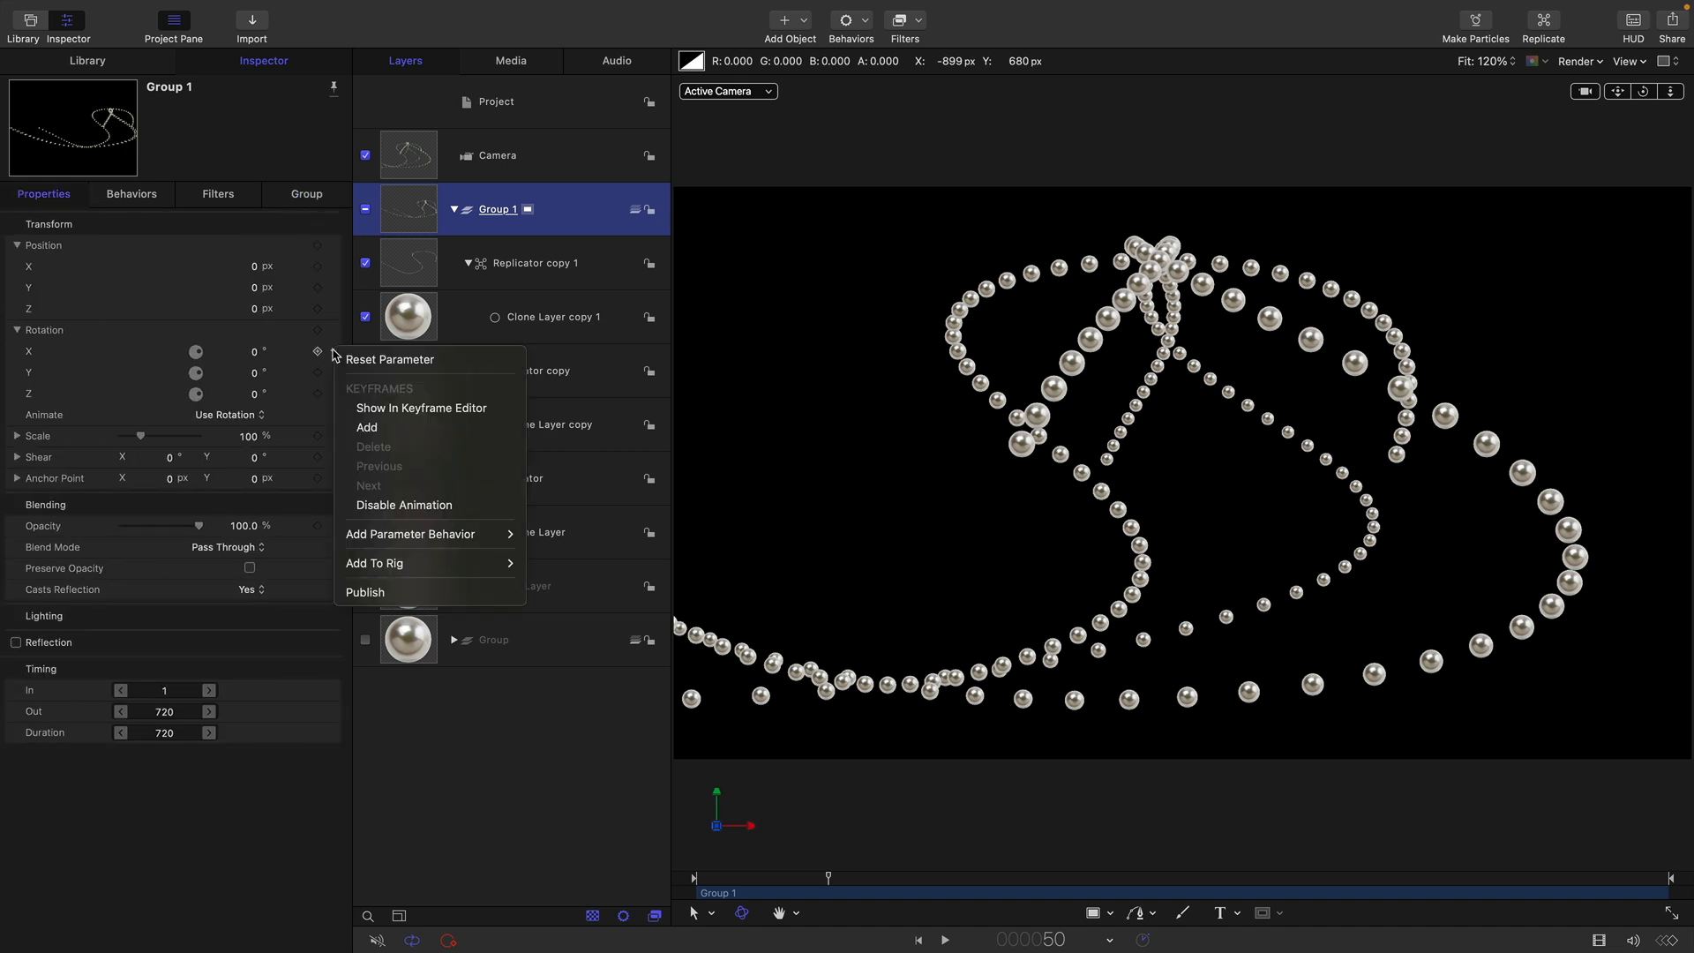
pyautogui.moveTo(420, 532)
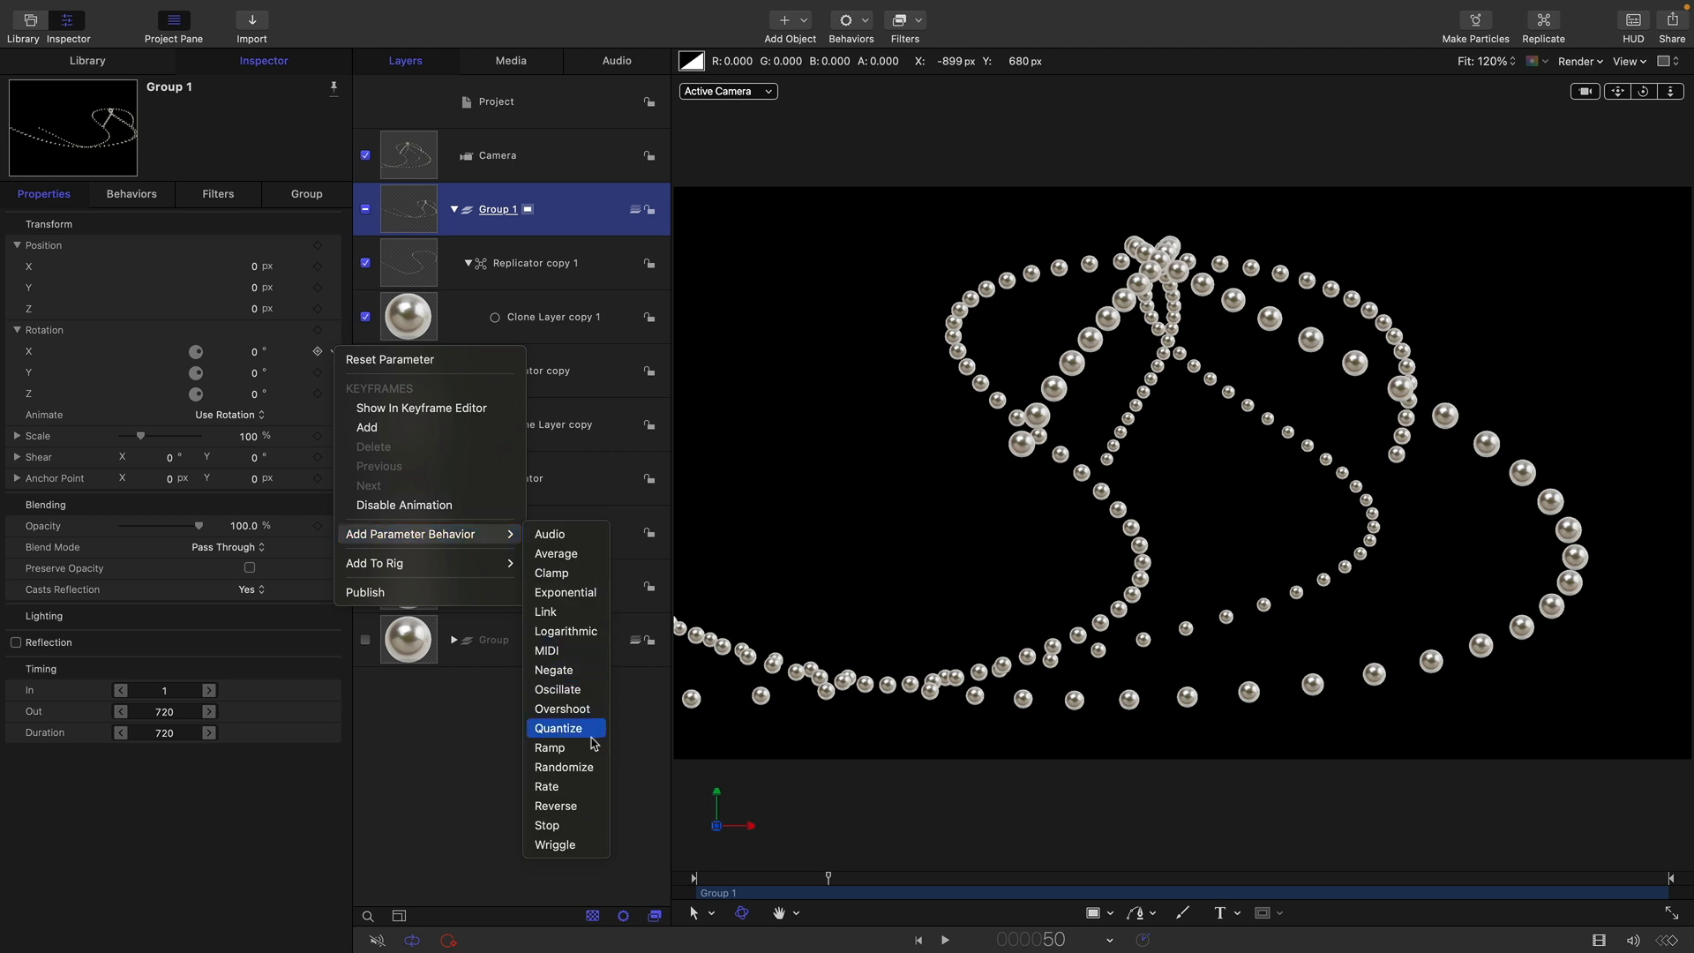
pyautogui.click(549, 747)
pyautogui.click(254, 245)
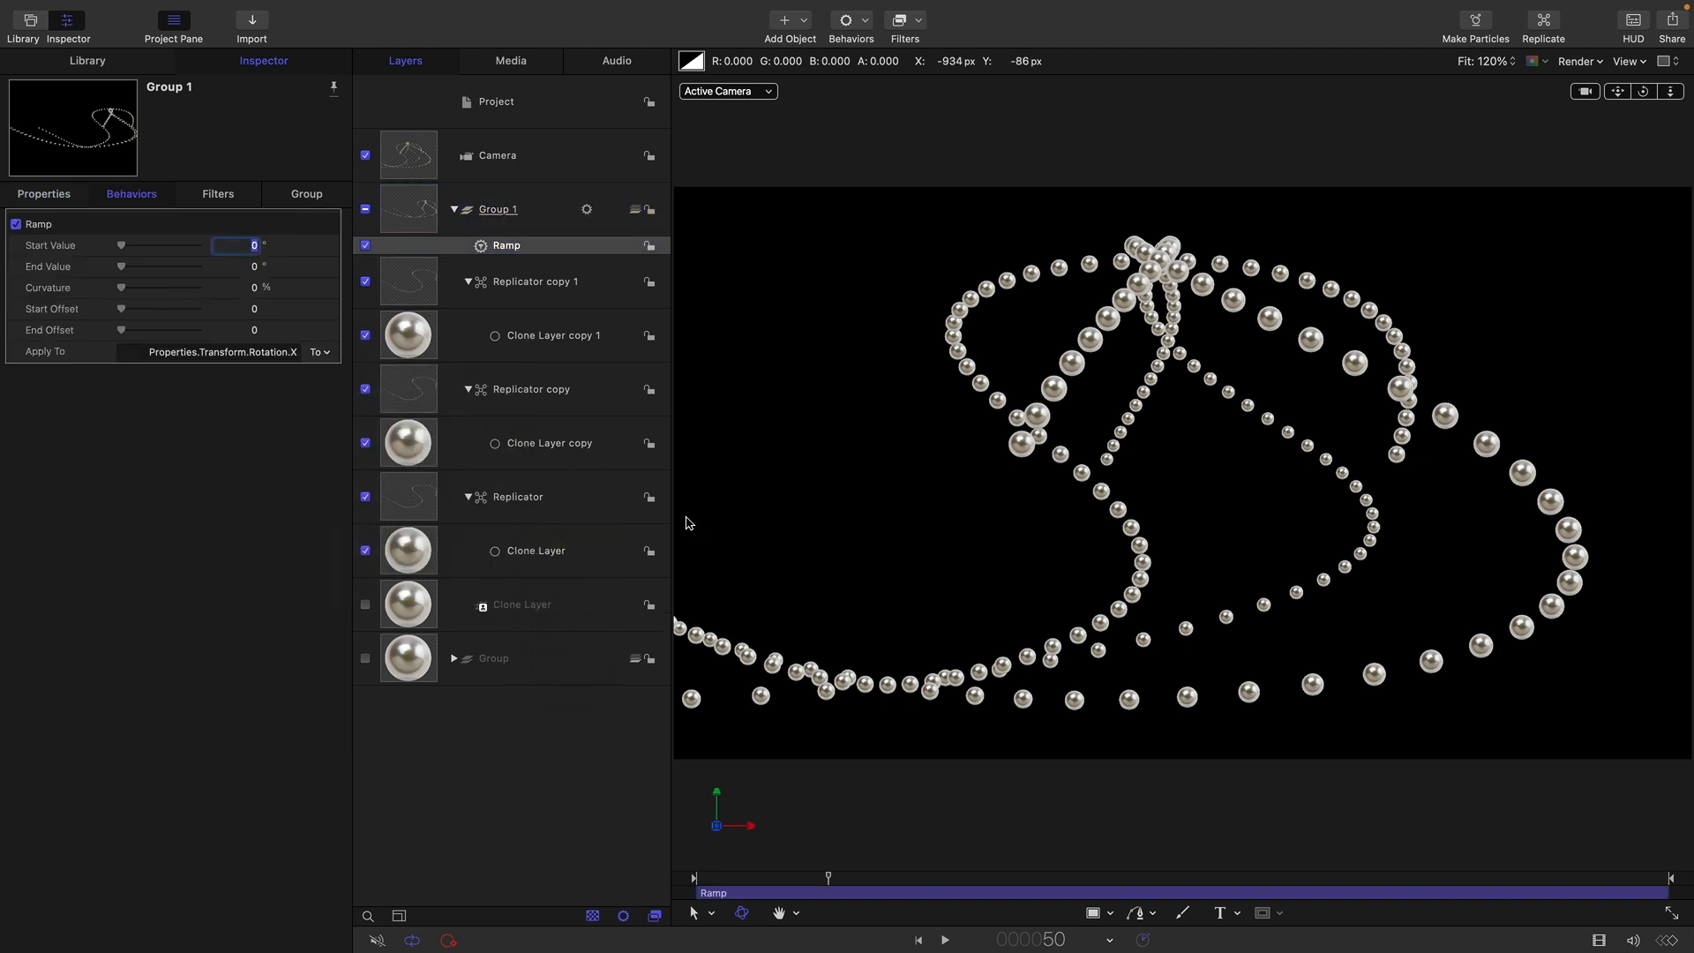
pyautogui.press('Tab')
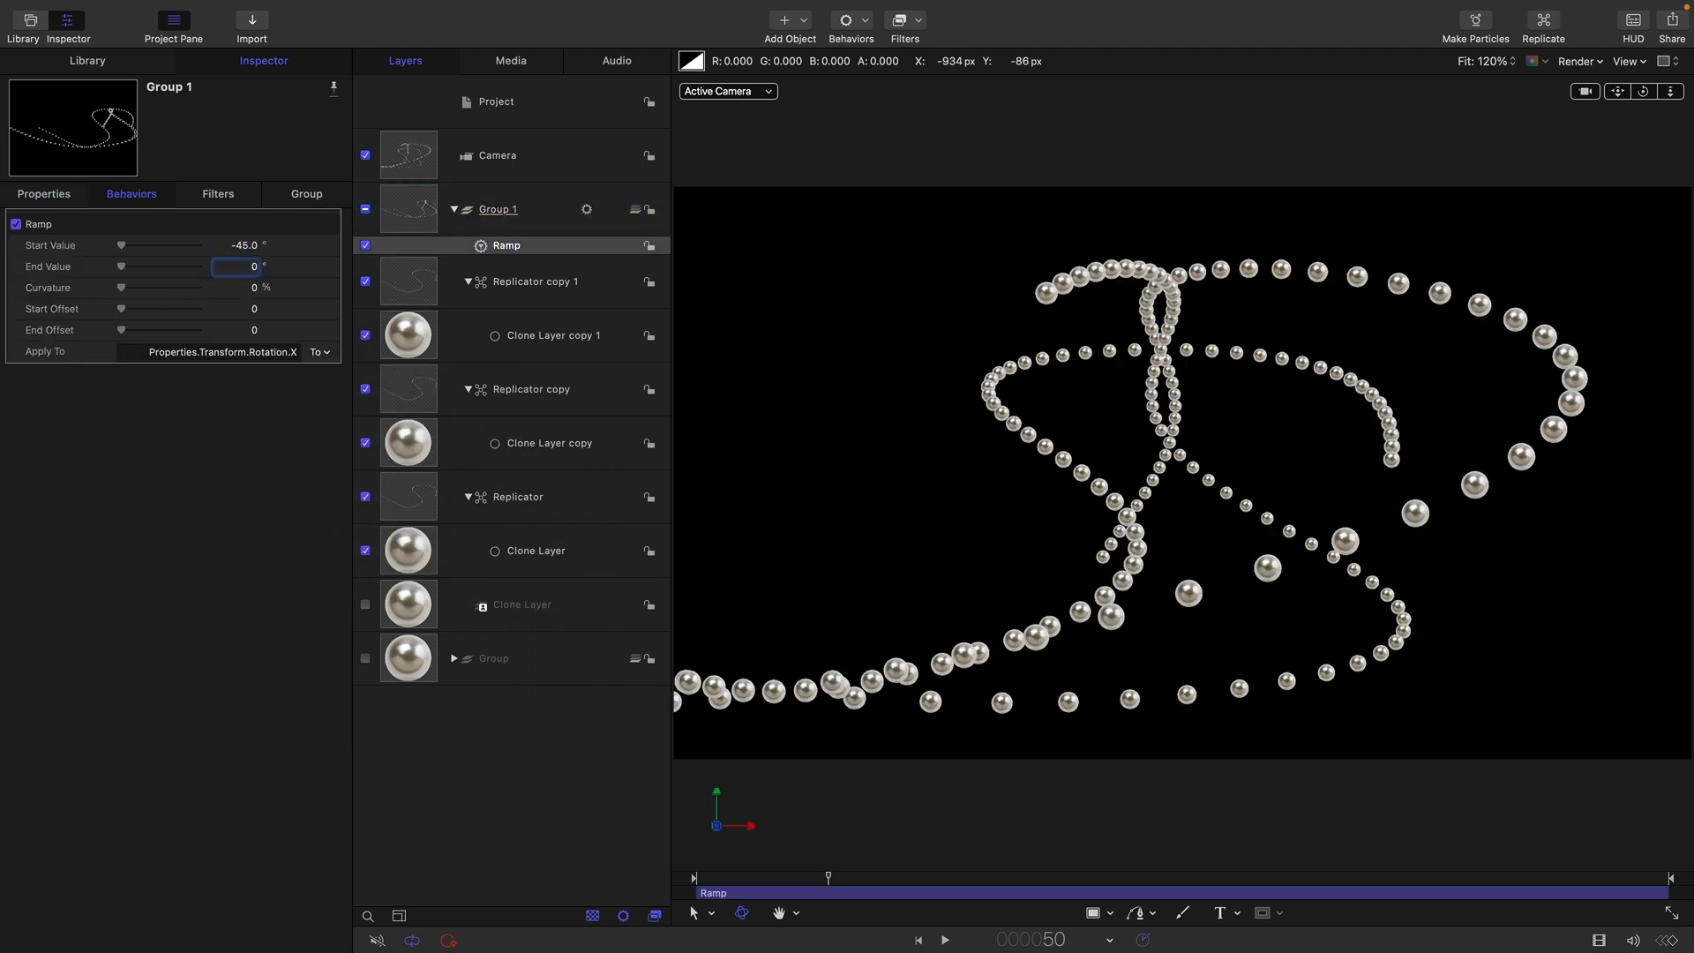
pyautogui.write('45')
pyautogui.press('Return')
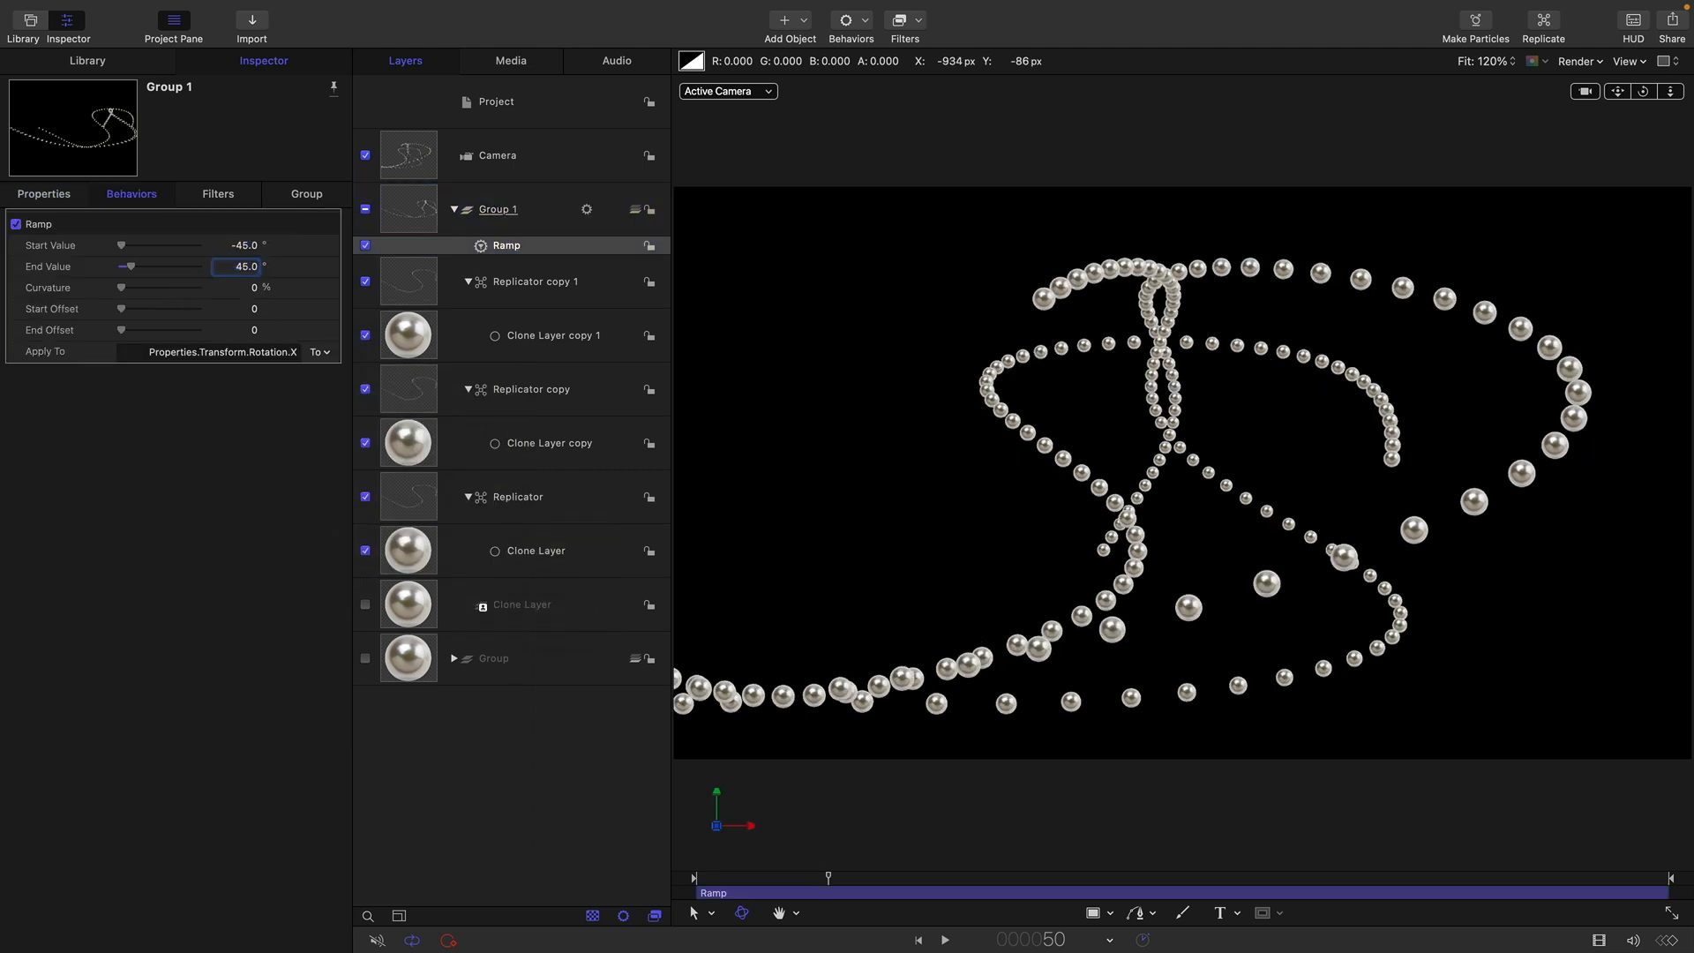
# Step: Add a Ramp parameter behavior to Group 1's Y rotation with a Start Value of 90°
pyautogui.click(42, 194)
pyautogui.click(332, 372)
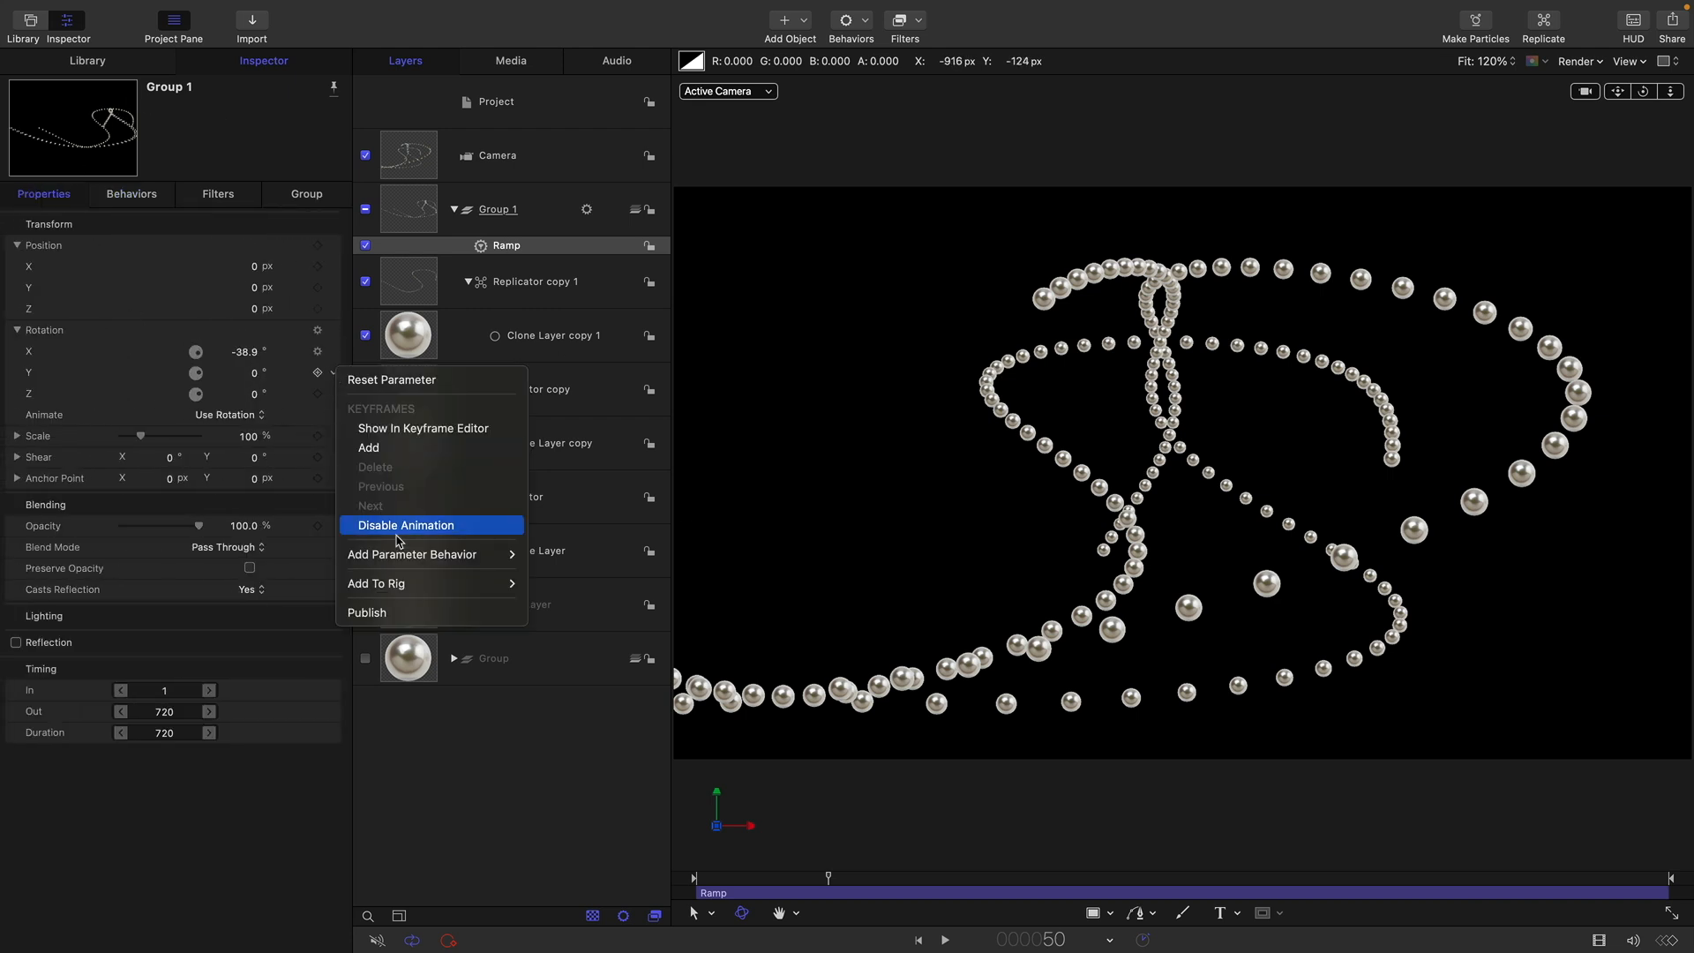
pyautogui.moveTo(424, 554)
pyautogui.click(548, 767)
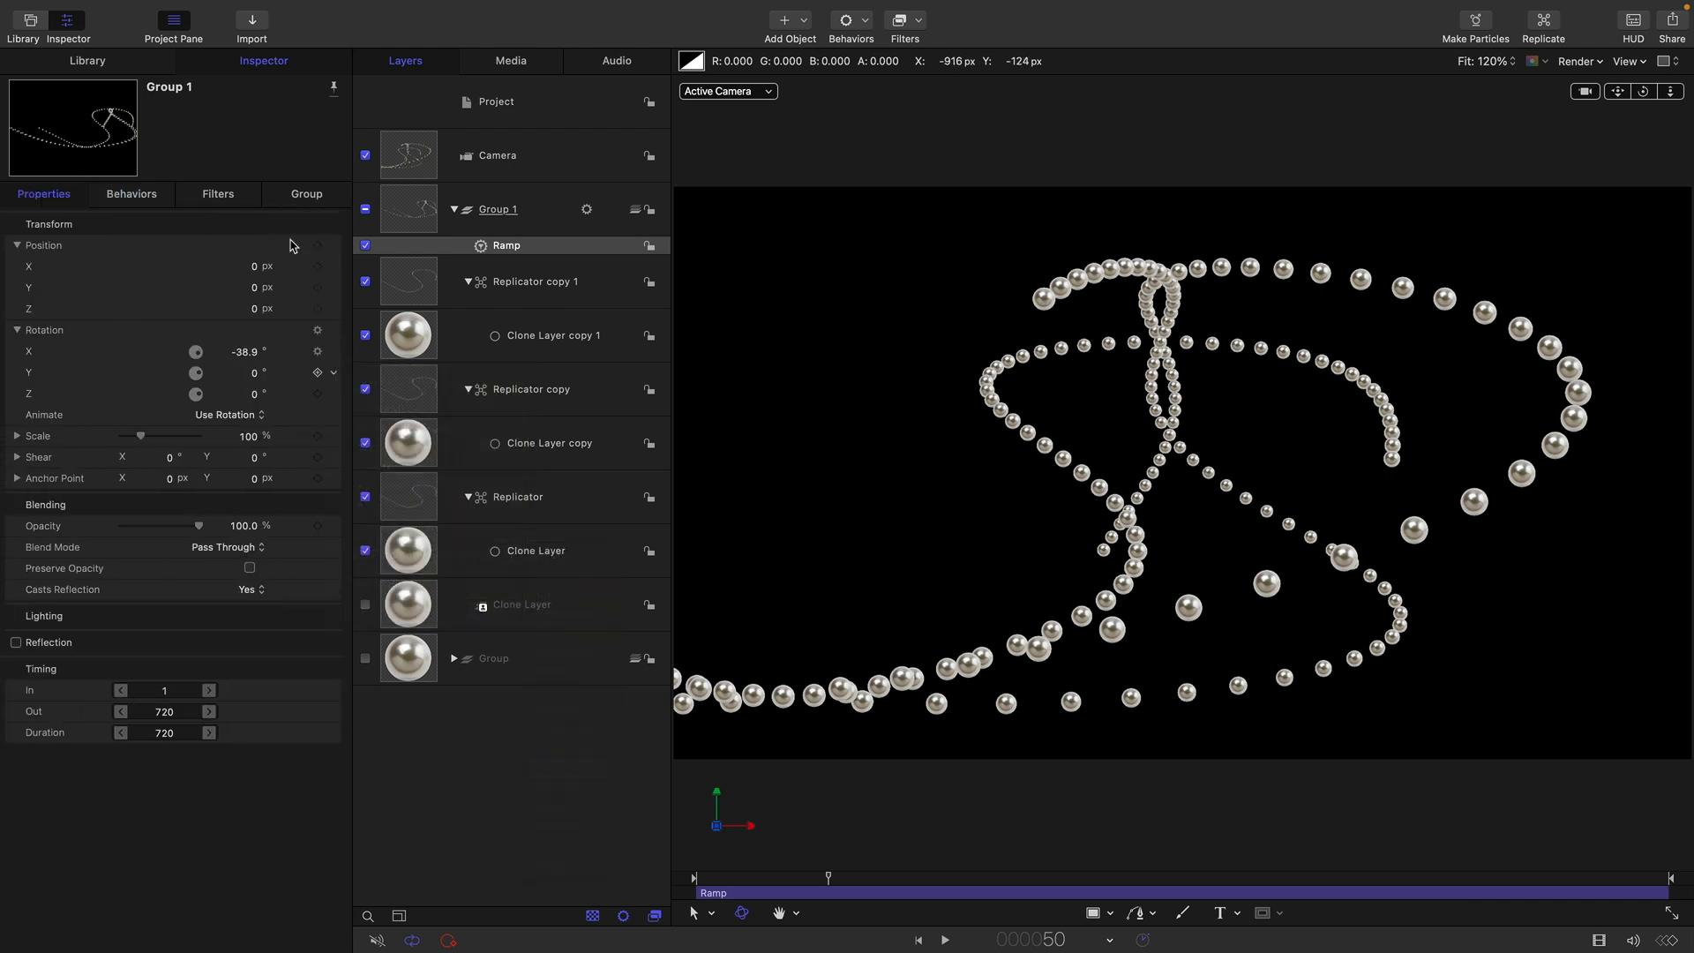
pyautogui.click(254, 246)
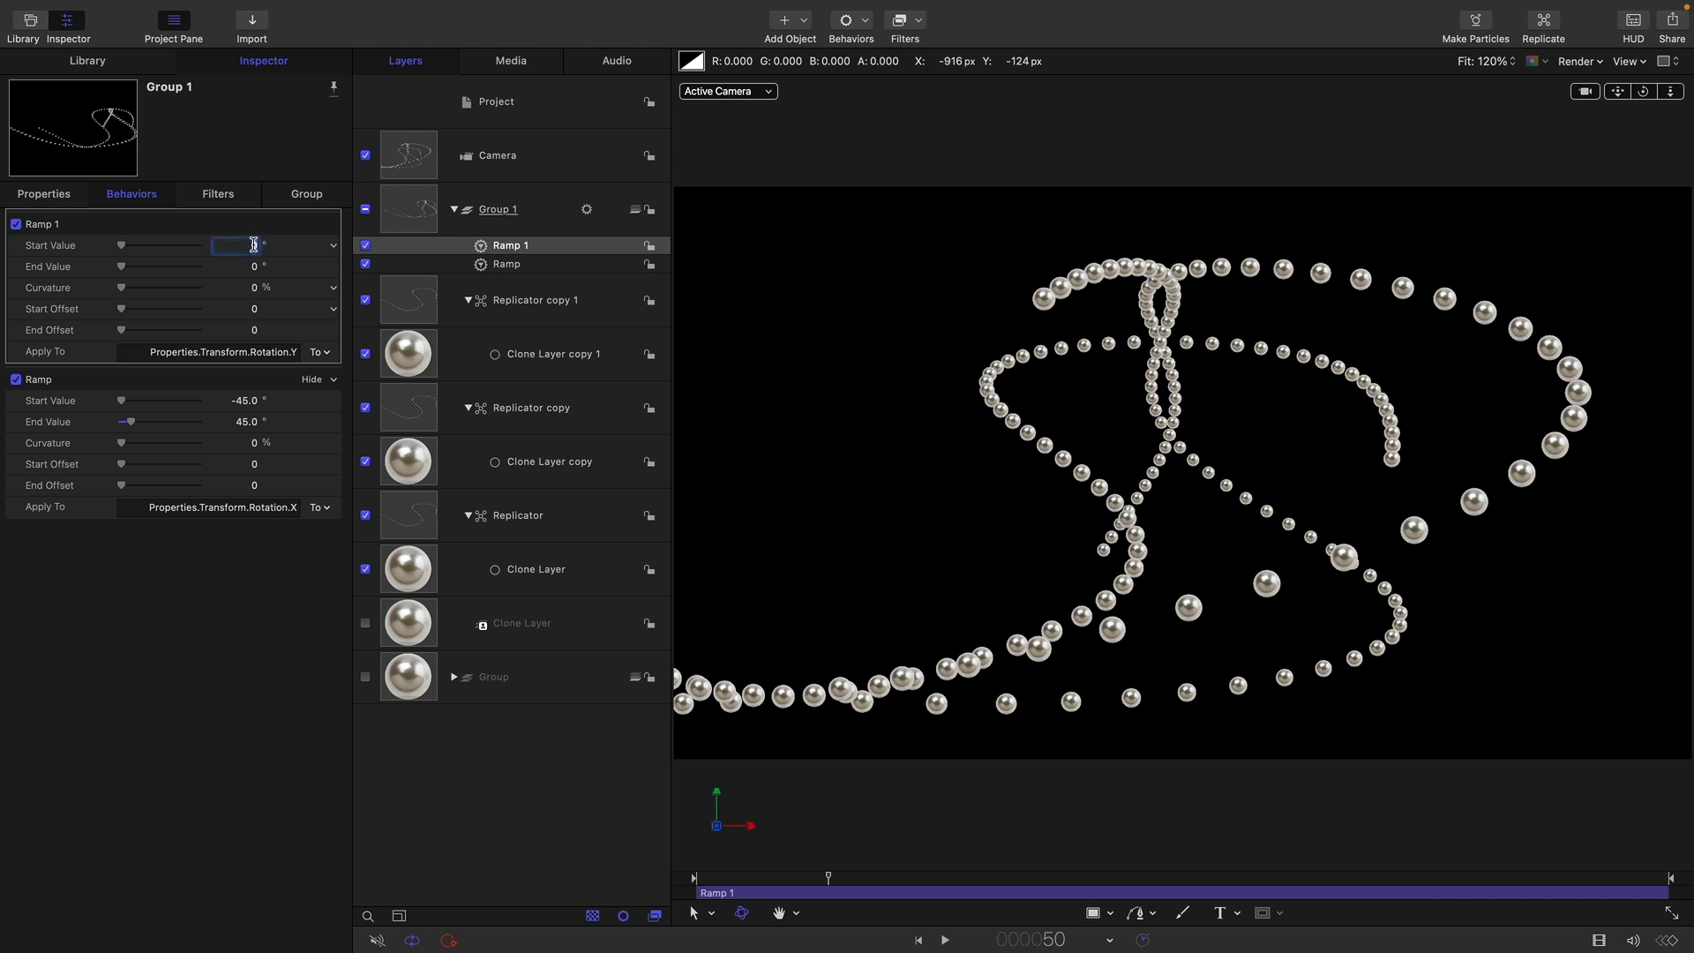
pyautogui.press('Return')
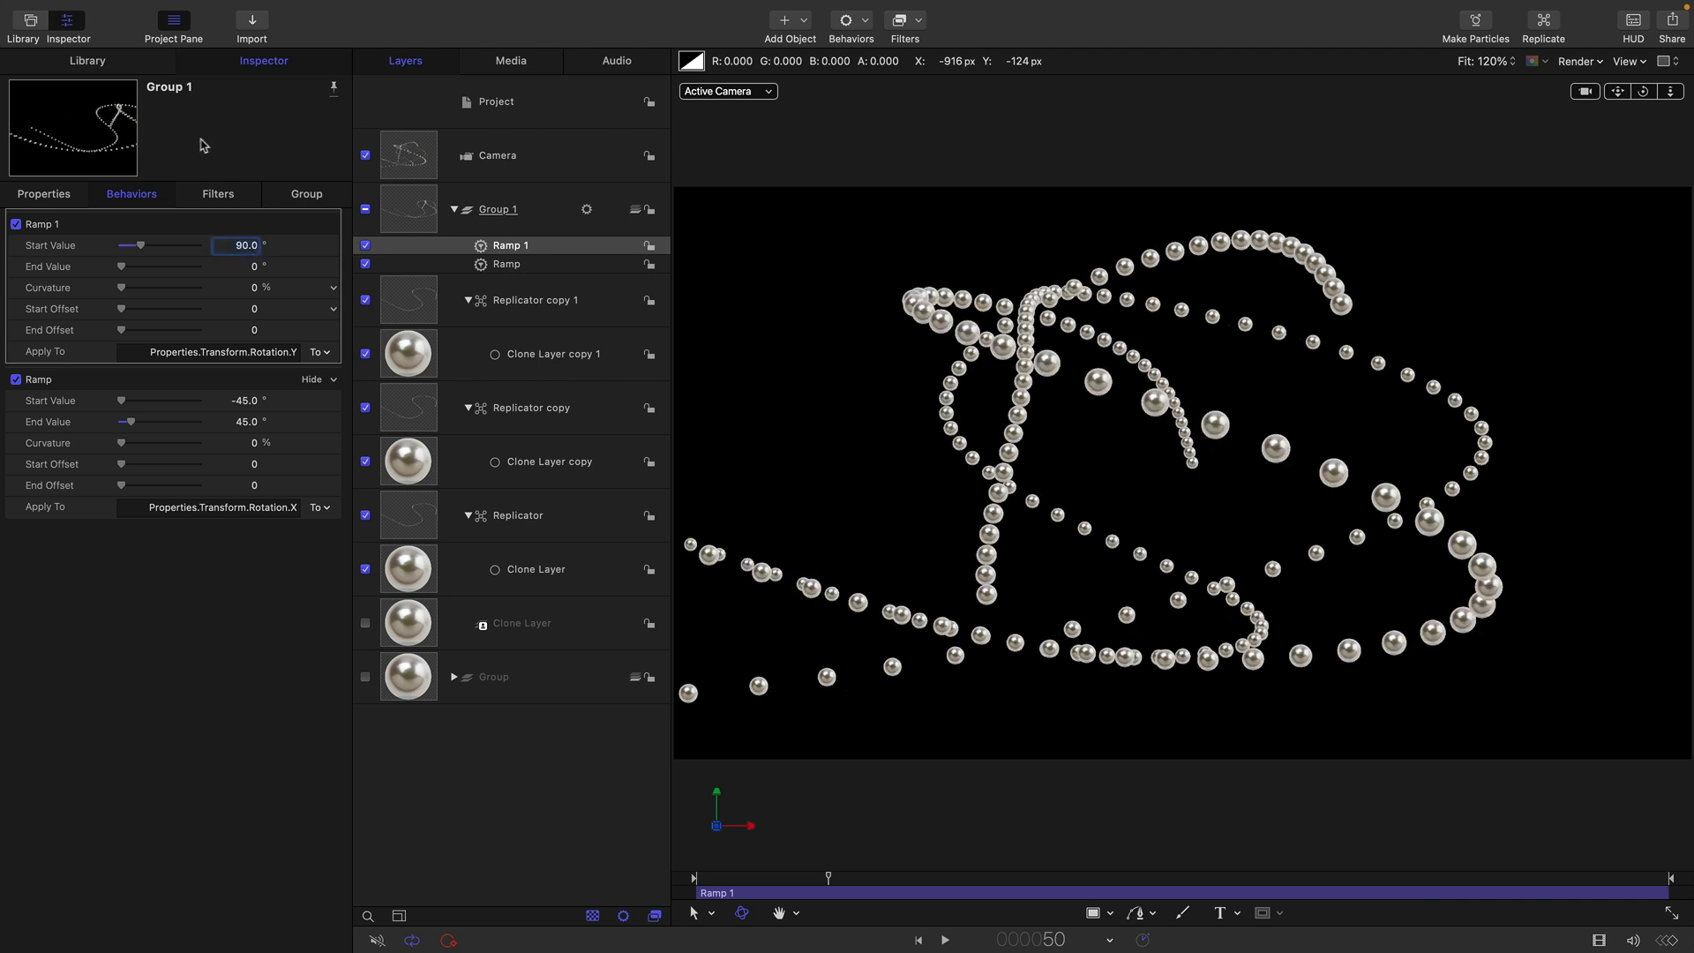
# Step: Add a Ramp parameter behavior to Group 1's Z rotation with End Value 90° and play the animation to check it
pyautogui.click(64, 194)
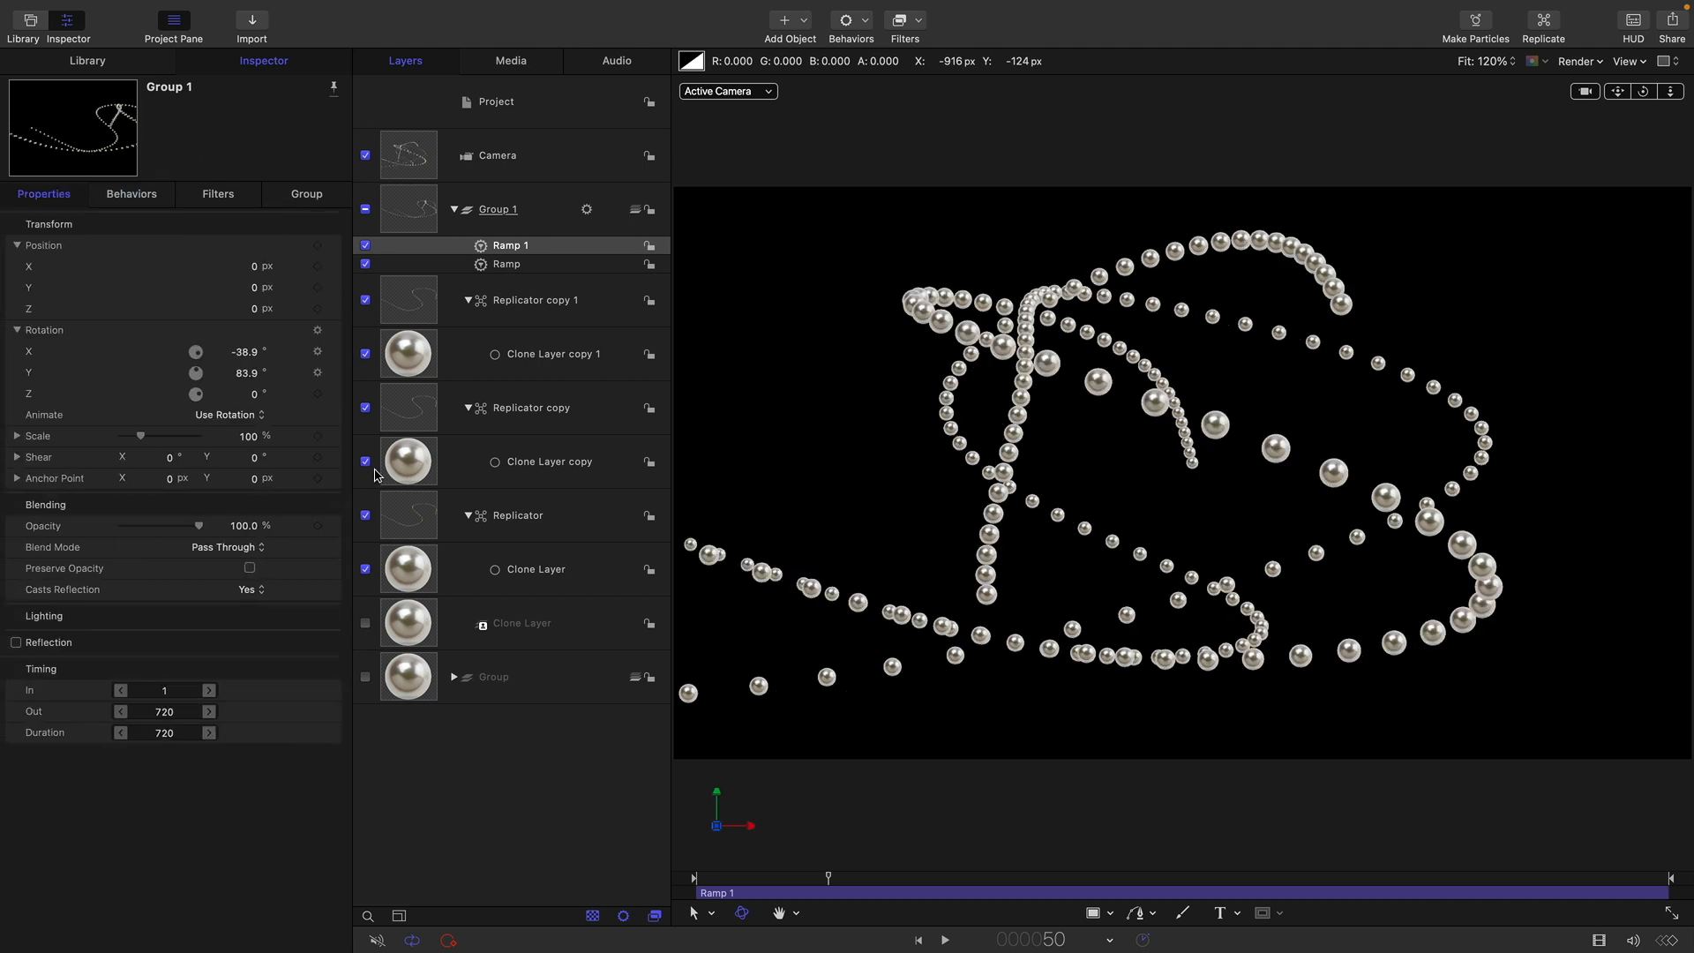
pyautogui.click(332, 394)
pyautogui.moveTo(410, 581)
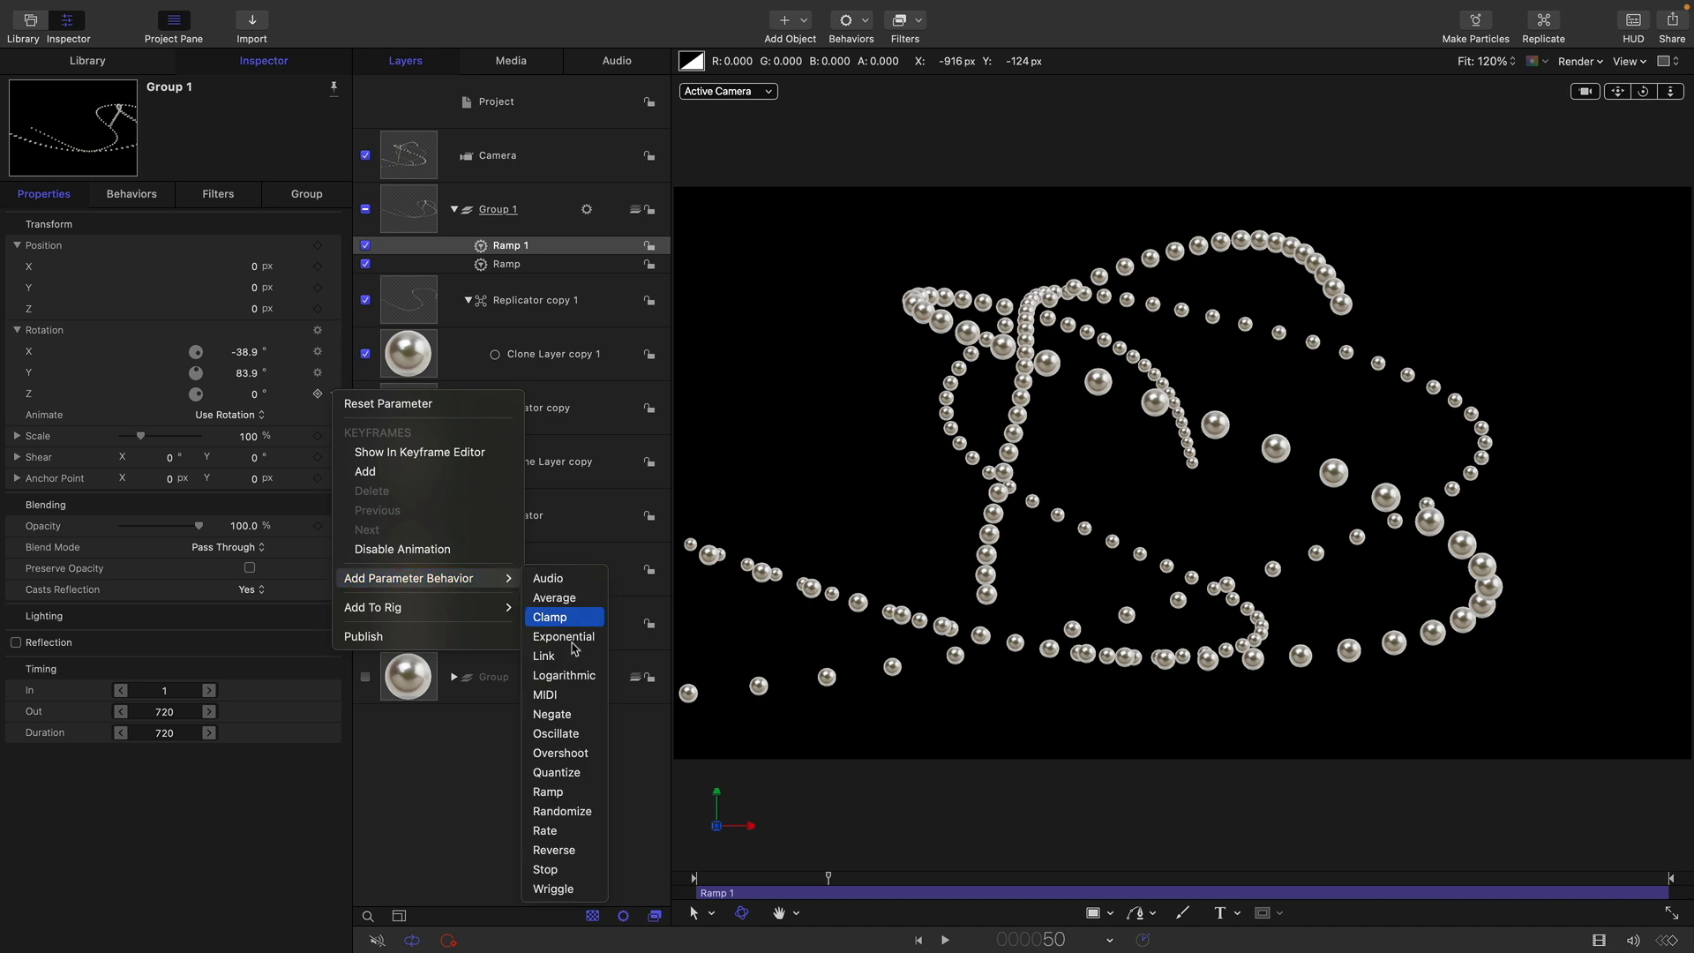
pyautogui.click(554, 792)
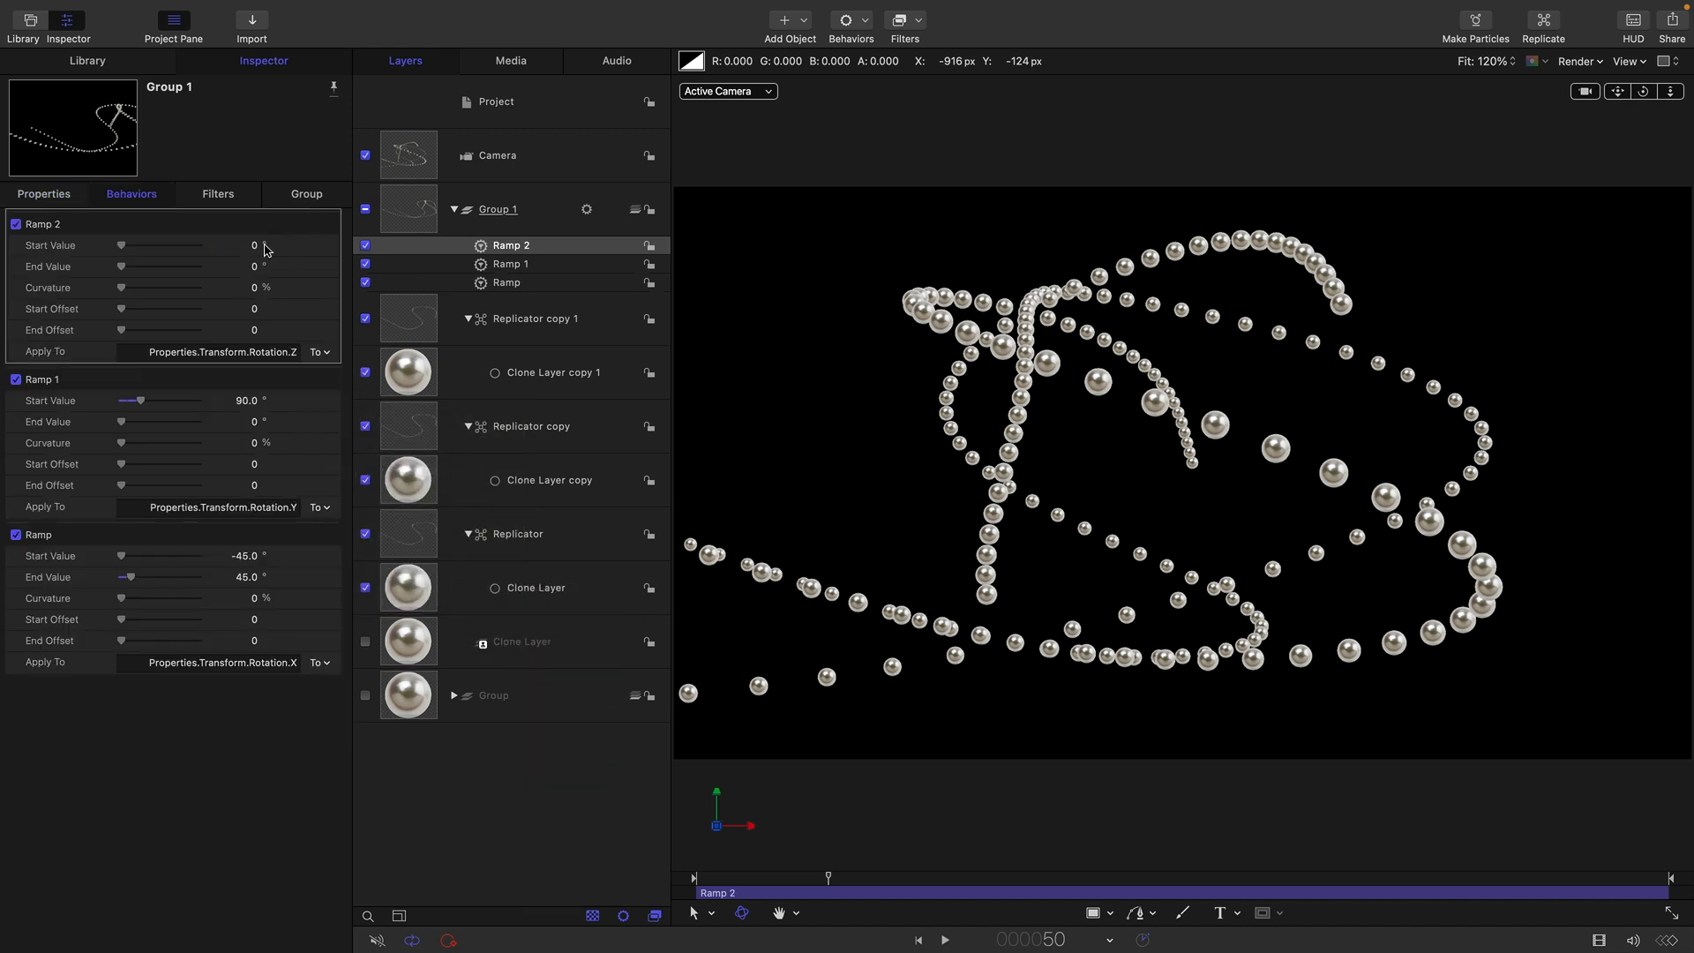
pyautogui.click(254, 267)
pyautogui.write('90')
pyautogui.press('Return')
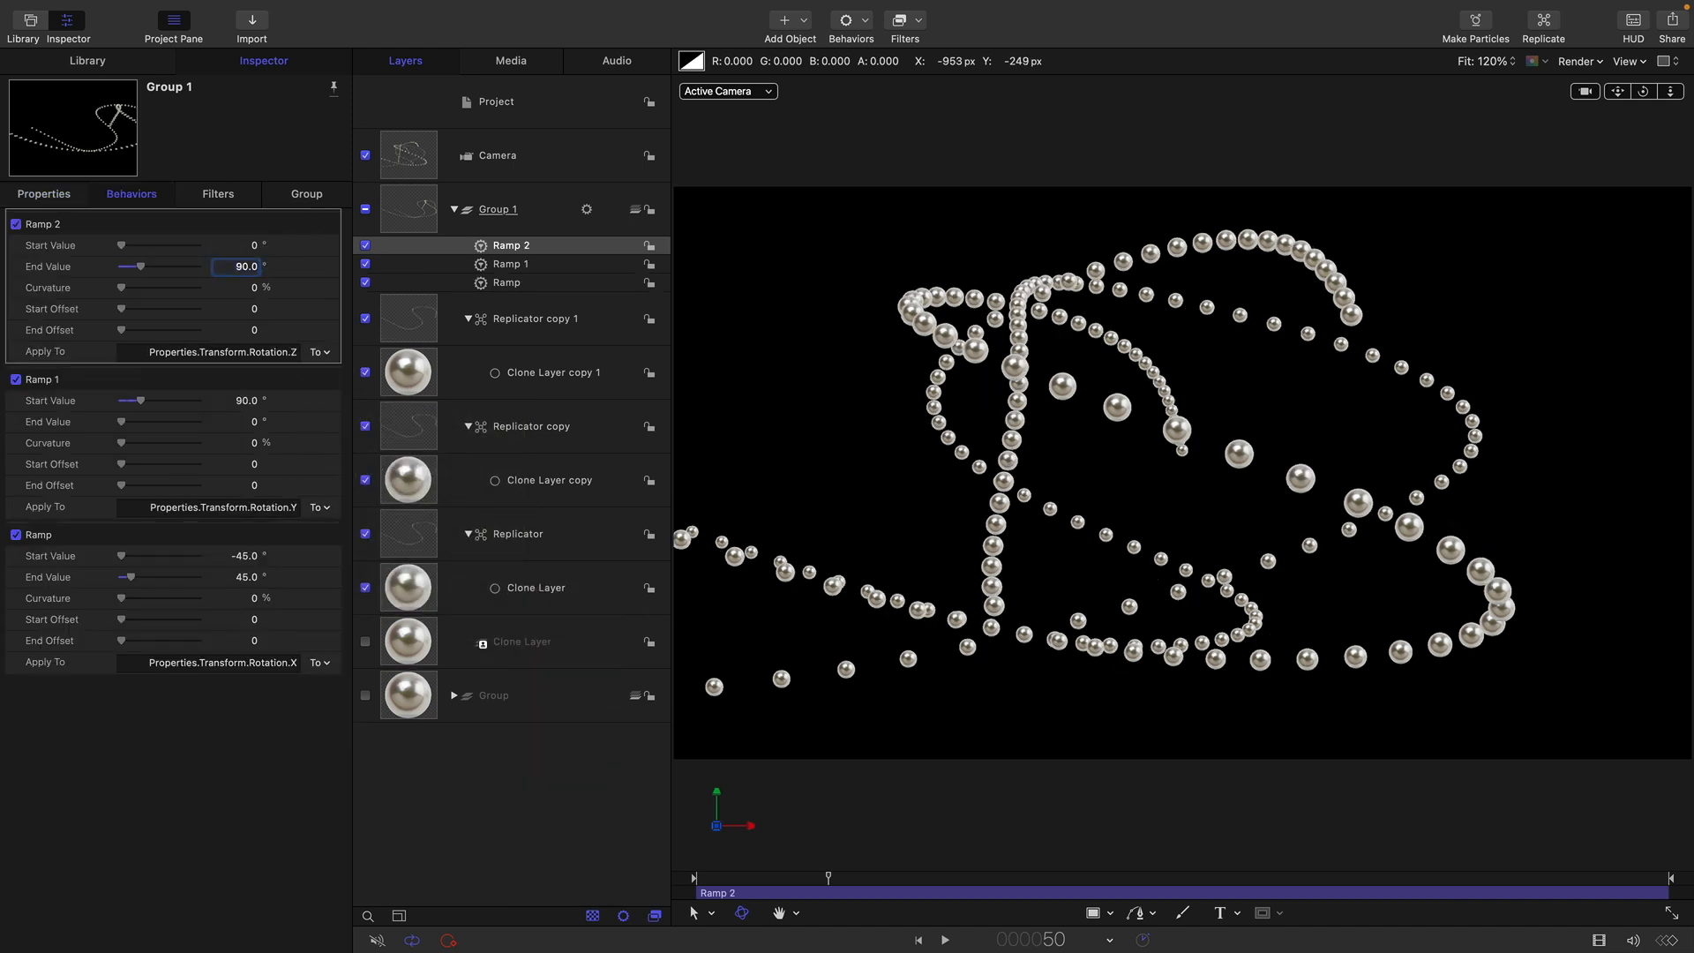
pyautogui.click(943, 941)
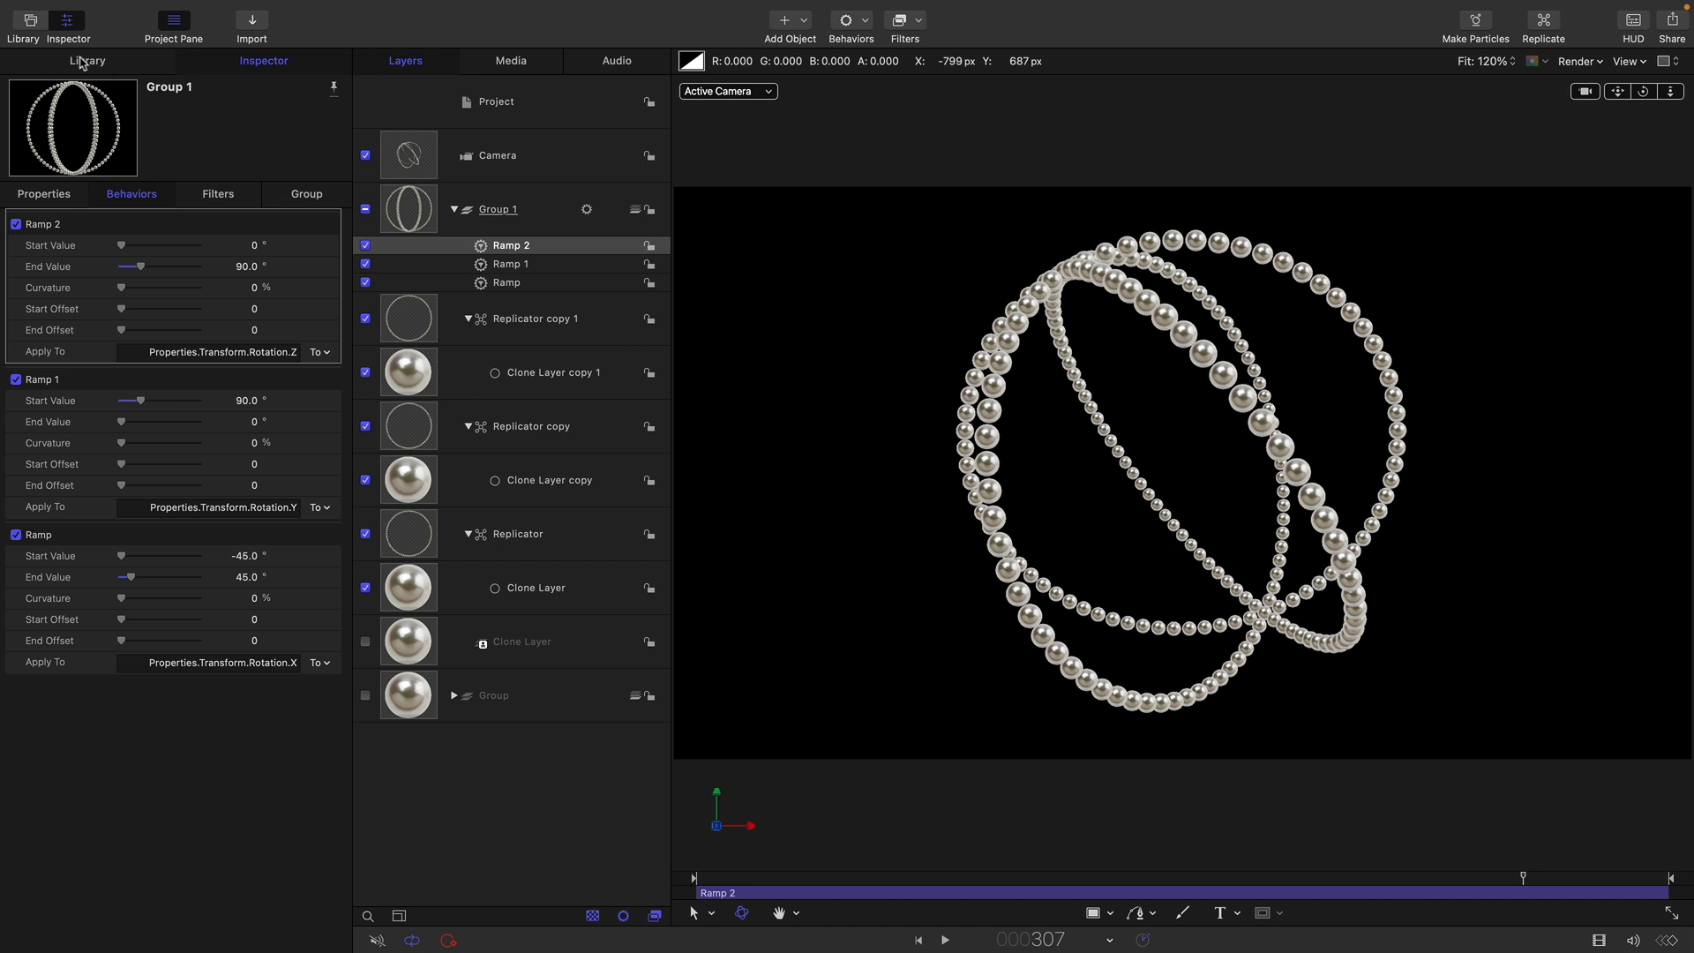
# Step: Add a Color Solid generator in a new group beneath all the other layers and switch that group to 2D
pyautogui.click(87, 61)
pyautogui.click(48, 244)
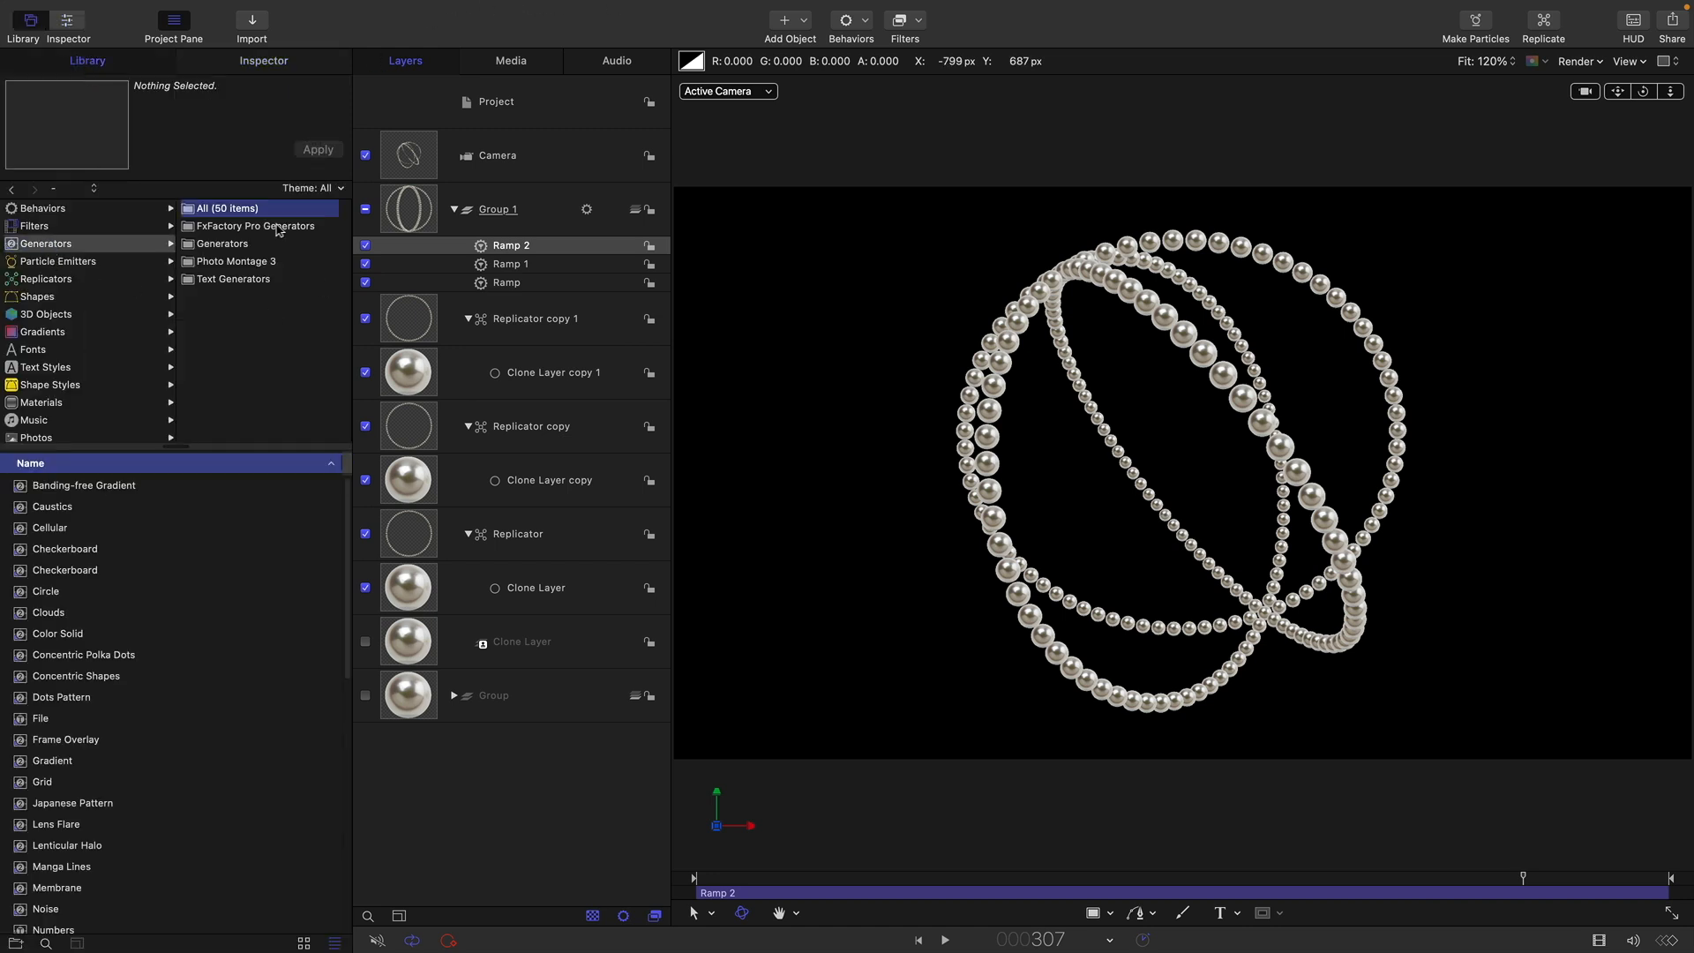
pyautogui.click(229, 246)
pyautogui.moveTo(26, 580); pyautogui.dragTo(420, 722)
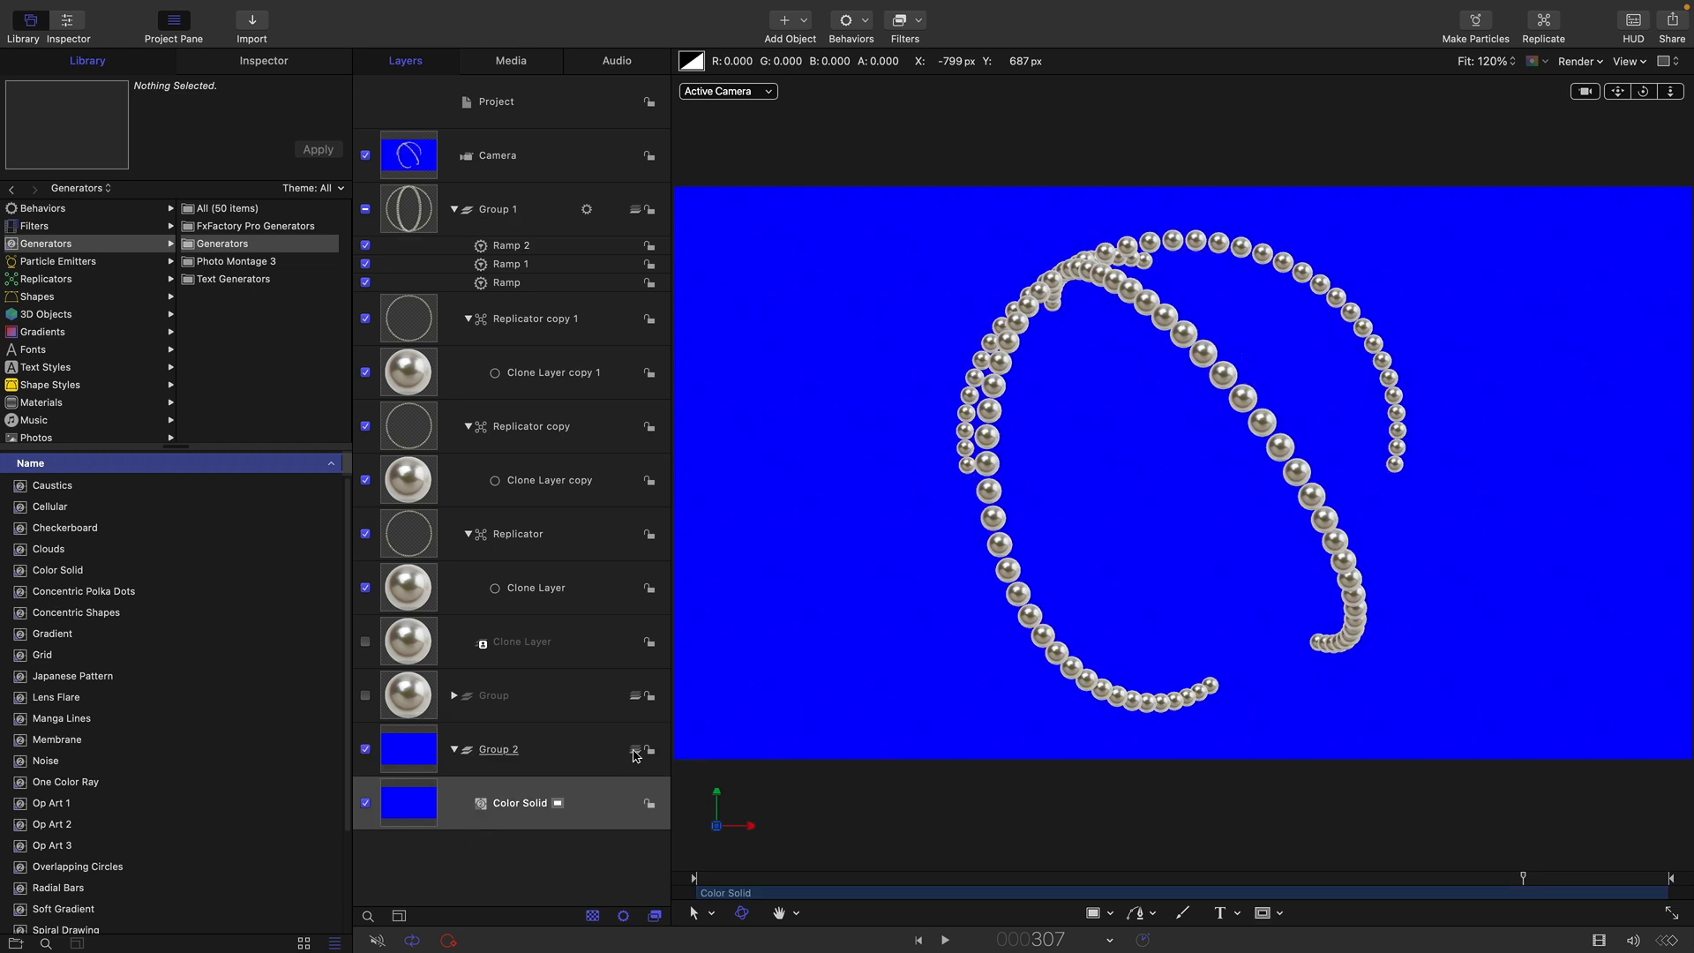
pyautogui.click(636, 749)
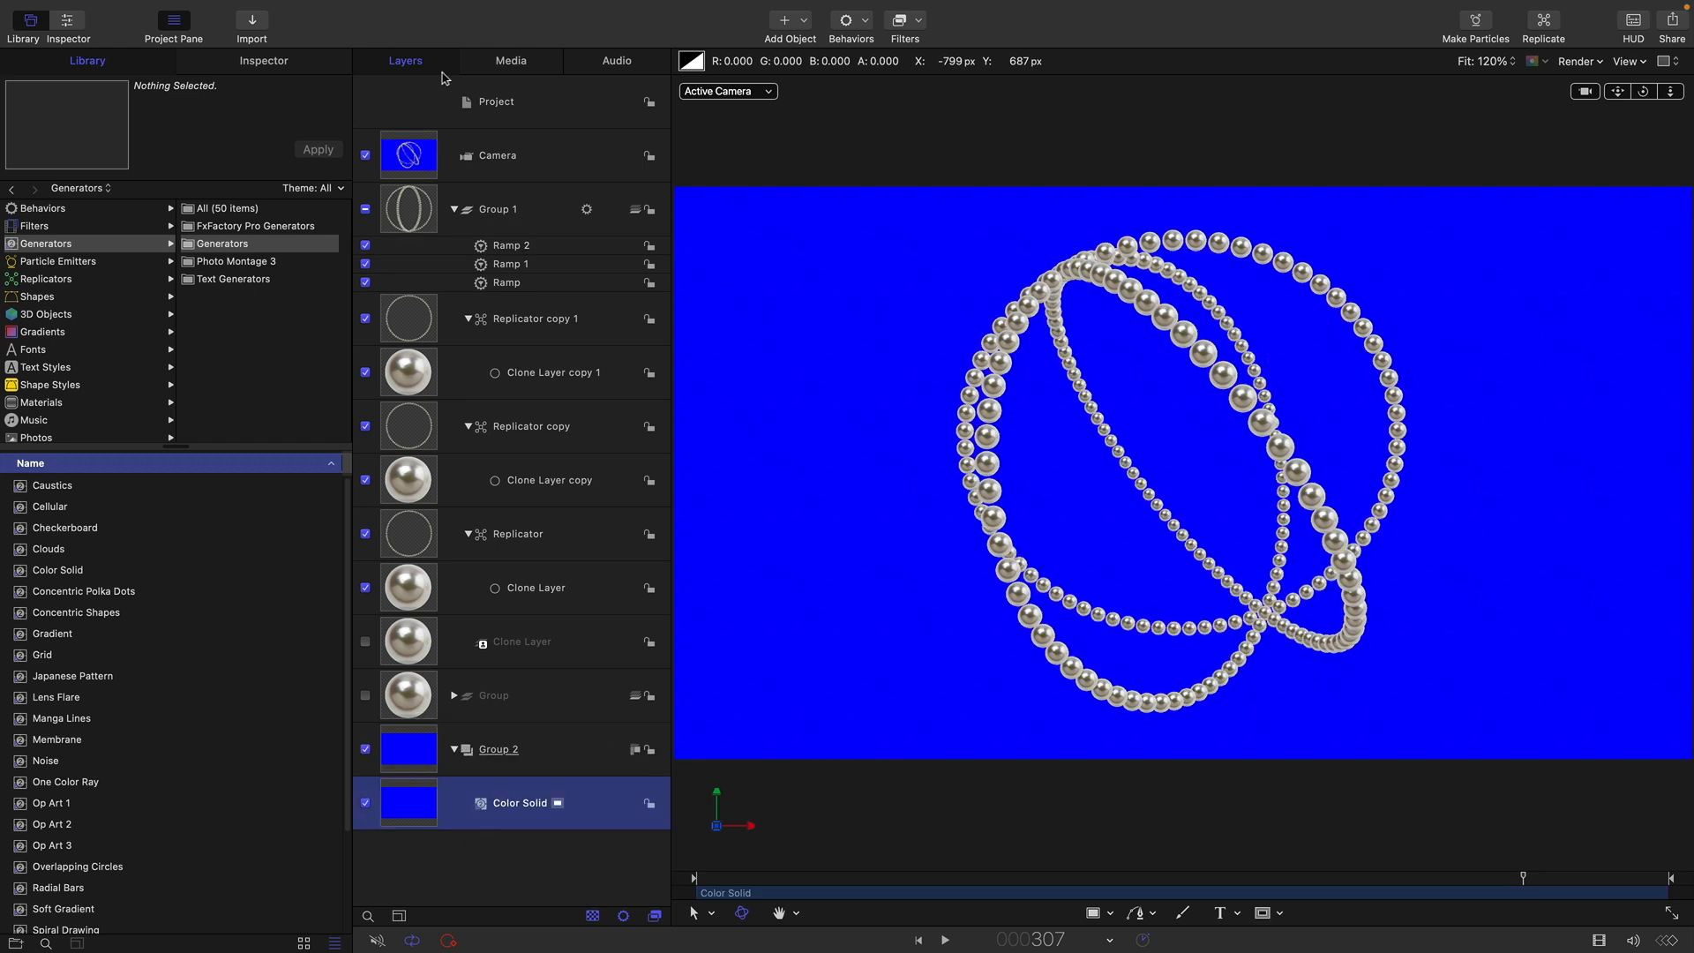
# Step: Recolor the Color Solid dark blue with HSB saturation 50% and brightness 19%, and play the animation
pyautogui.click(257, 67)
pyautogui.click(243, 310)
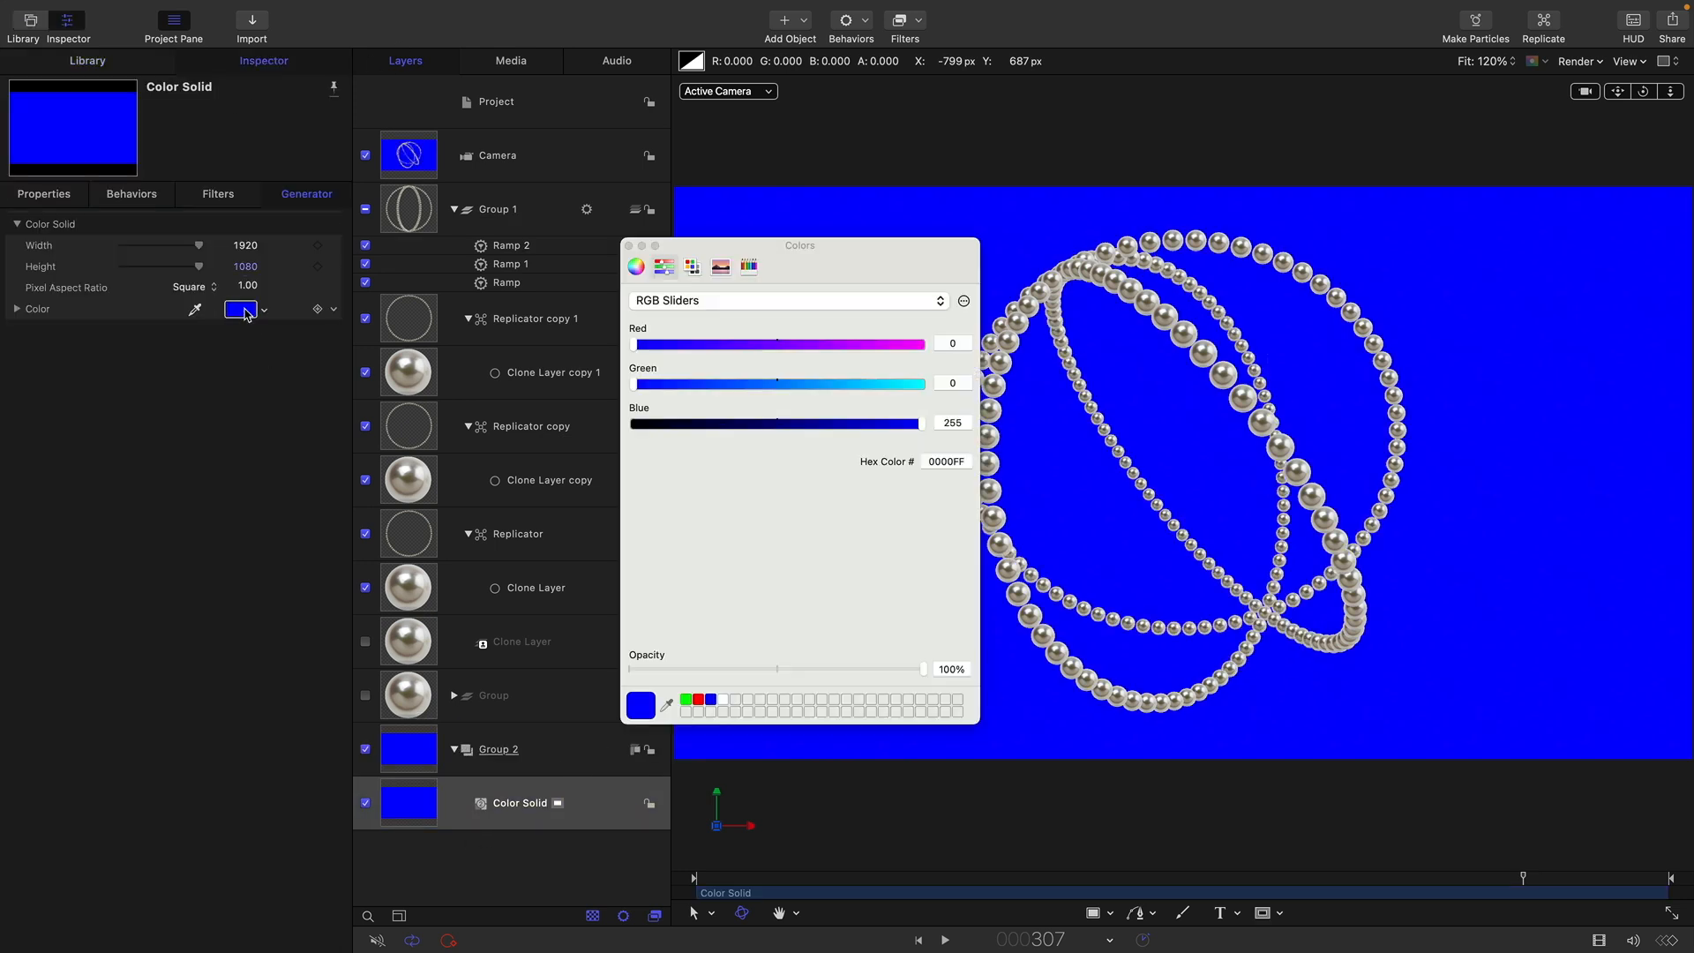
pyautogui.click(690, 424)
pyautogui.click(710, 301)
pyautogui.click(710, 341)
pyautogui.moveTo(919, 385); pyautogui.dragTo(779, 385)
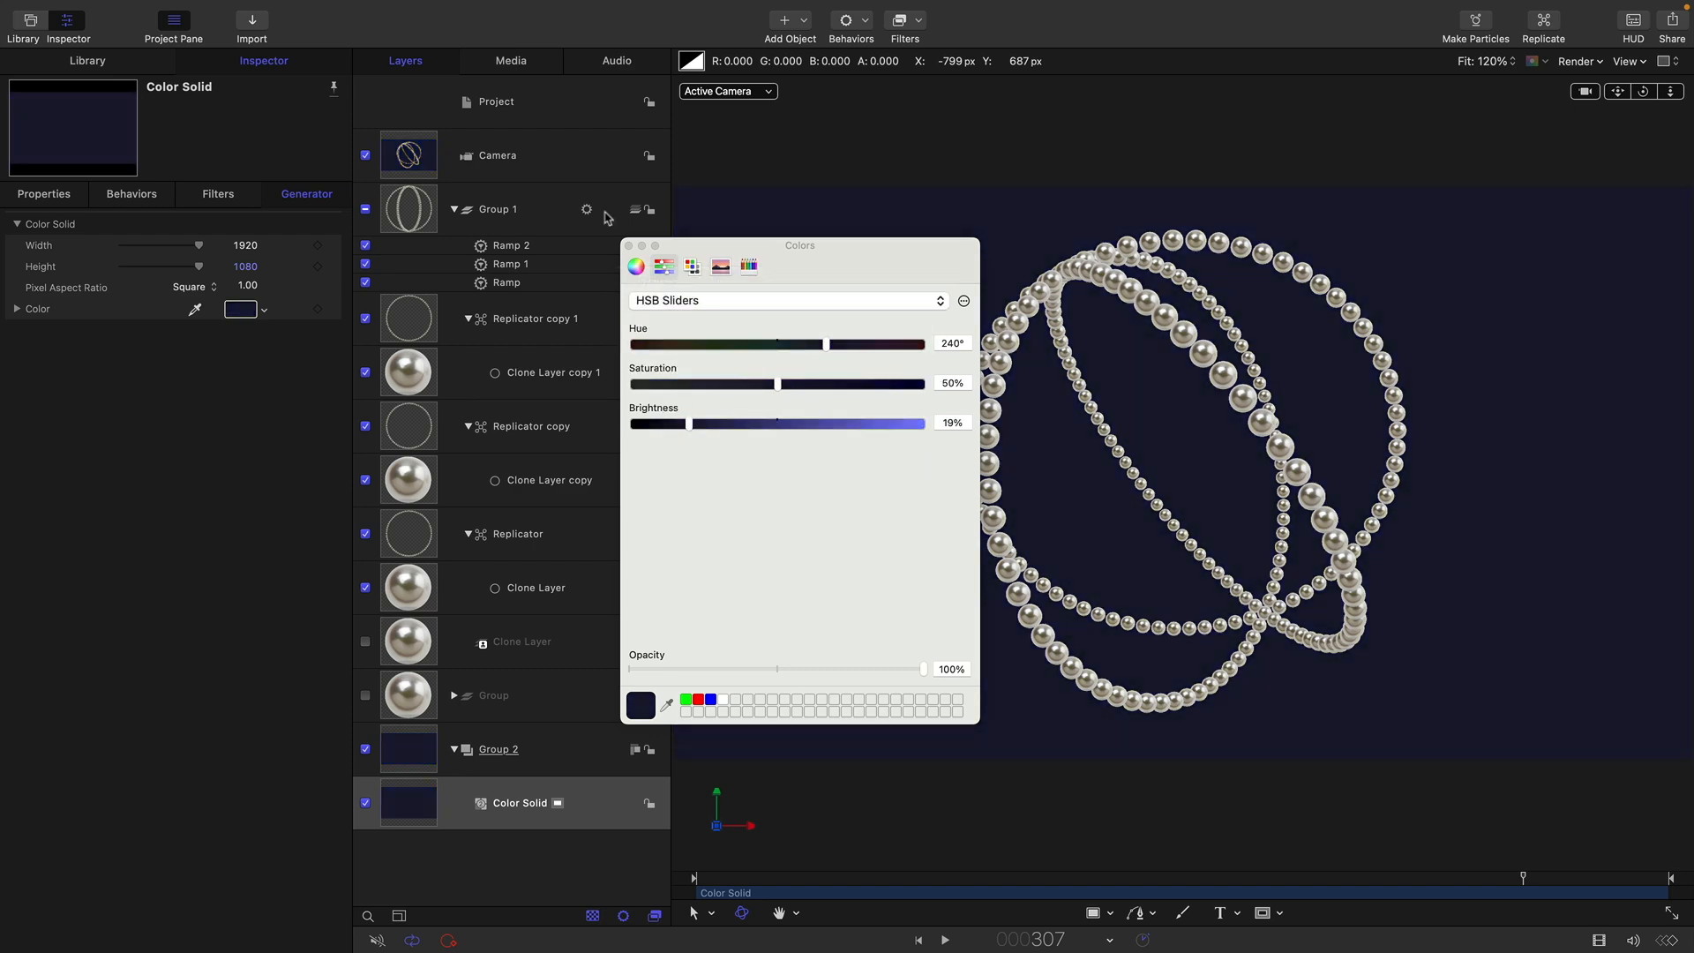
pyautogui.click(629, 246)
pyautogui.click(945, 940)
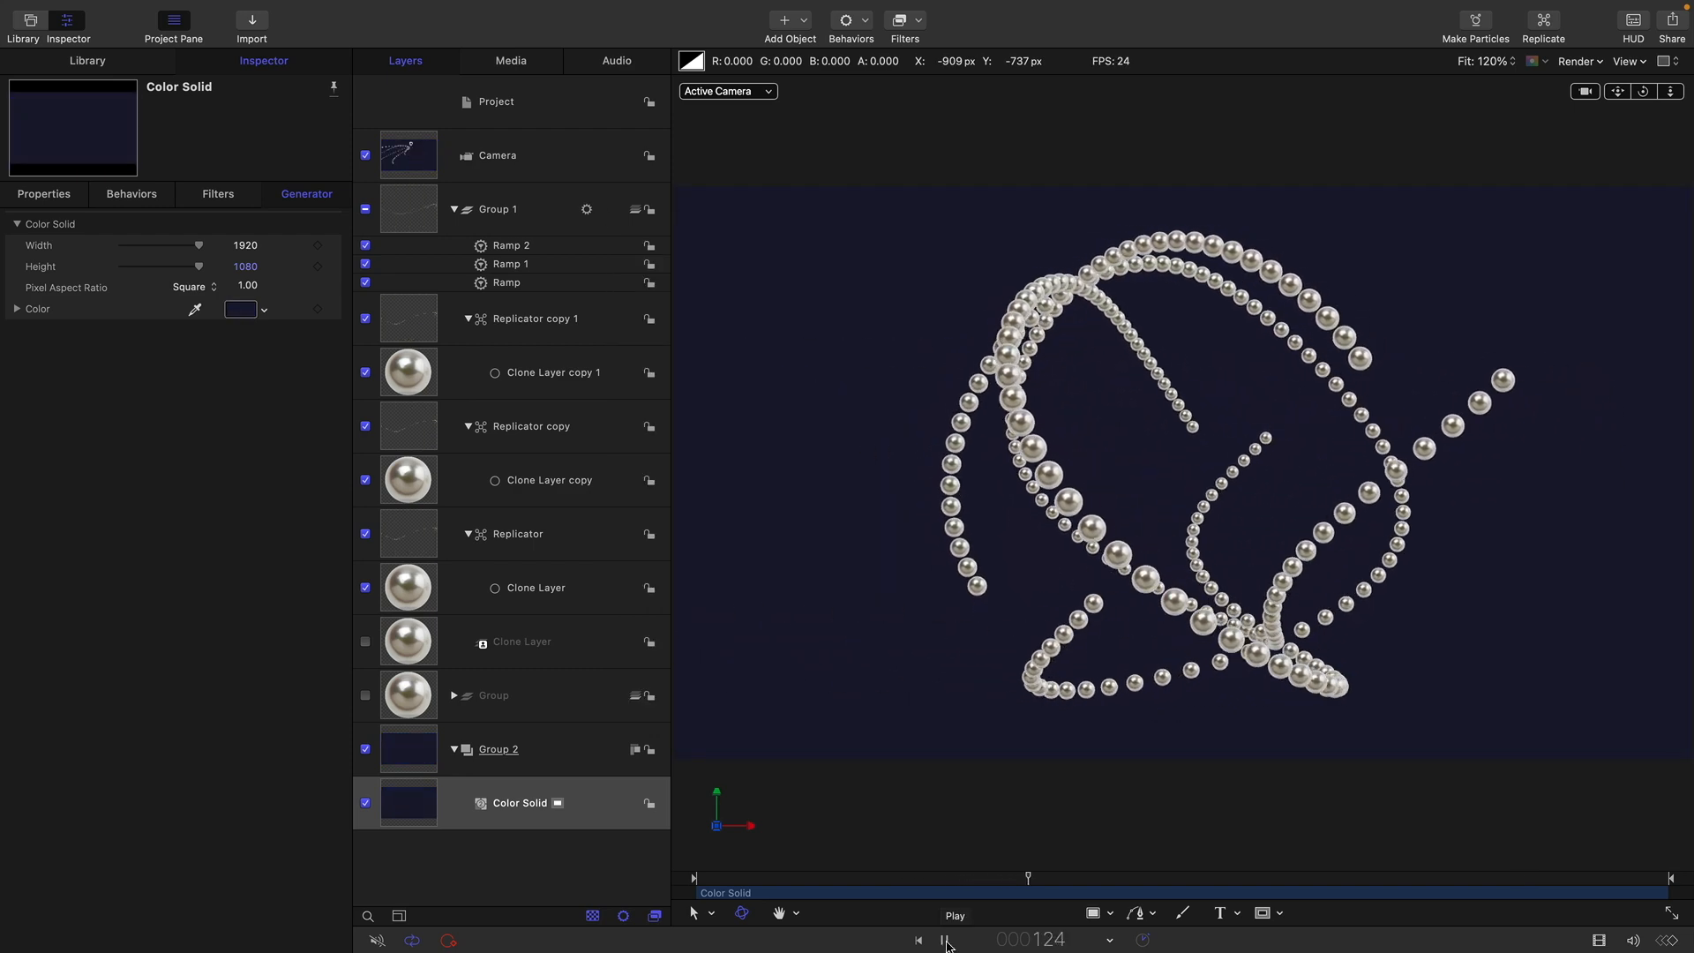